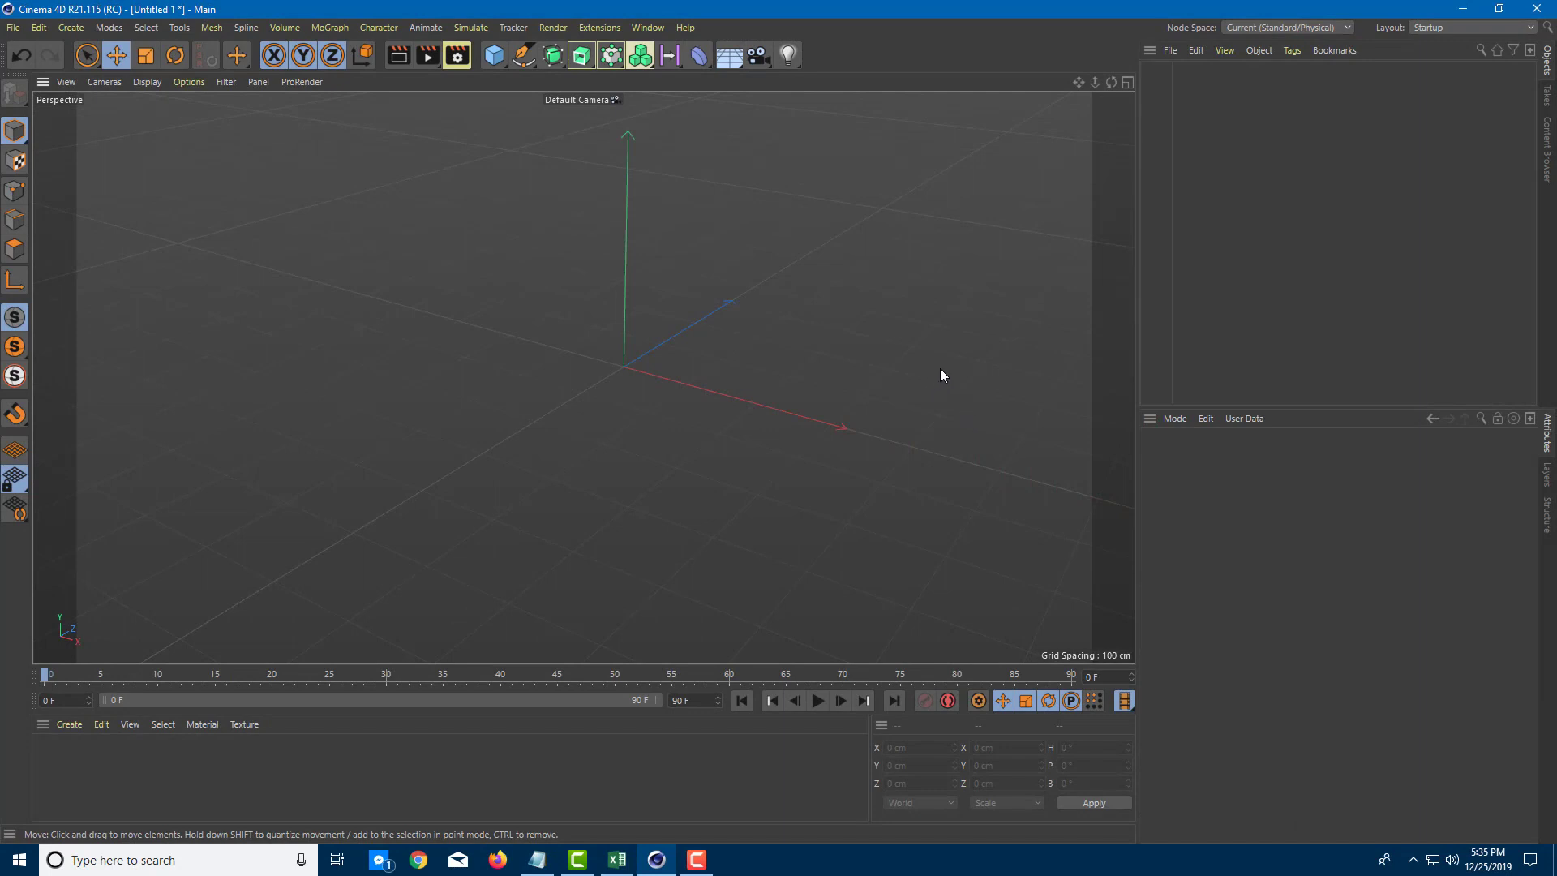
- Open the spline tools palette from the Spline Pen icon in the top toolbar
{"action": "left_click", "coordinate": [525, 67]}
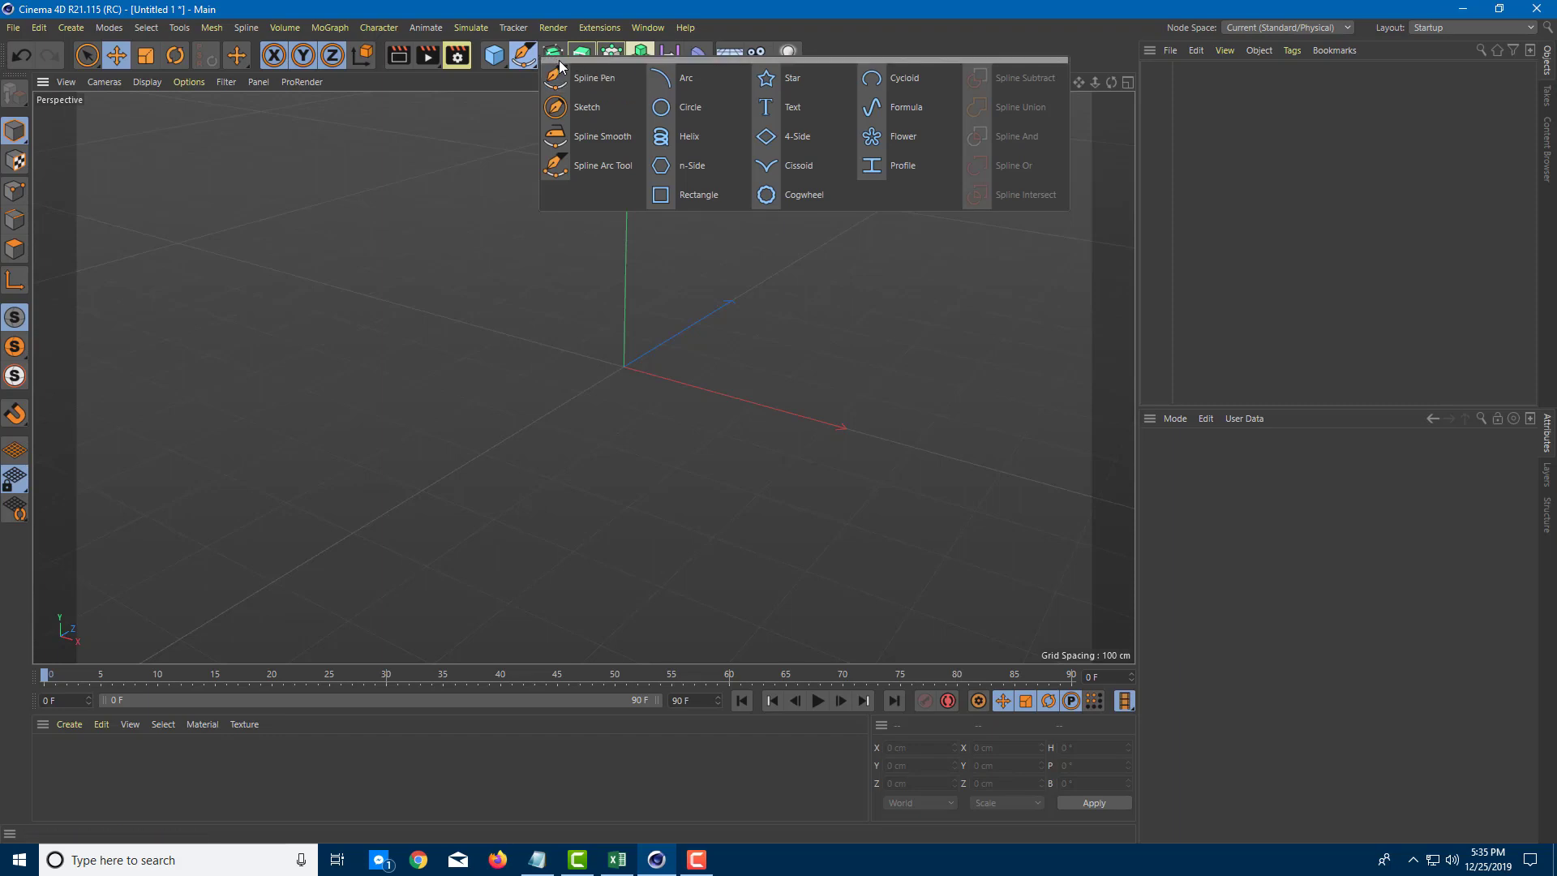
- Float the spline shapes palette on the left and add a 4-Side diamond spline
{"action": "left_click", "coordinate": [559, 61]}
{"action": "left_click_drag", "start_coordinate": [619, 41], "coordinate": [205, 156]}
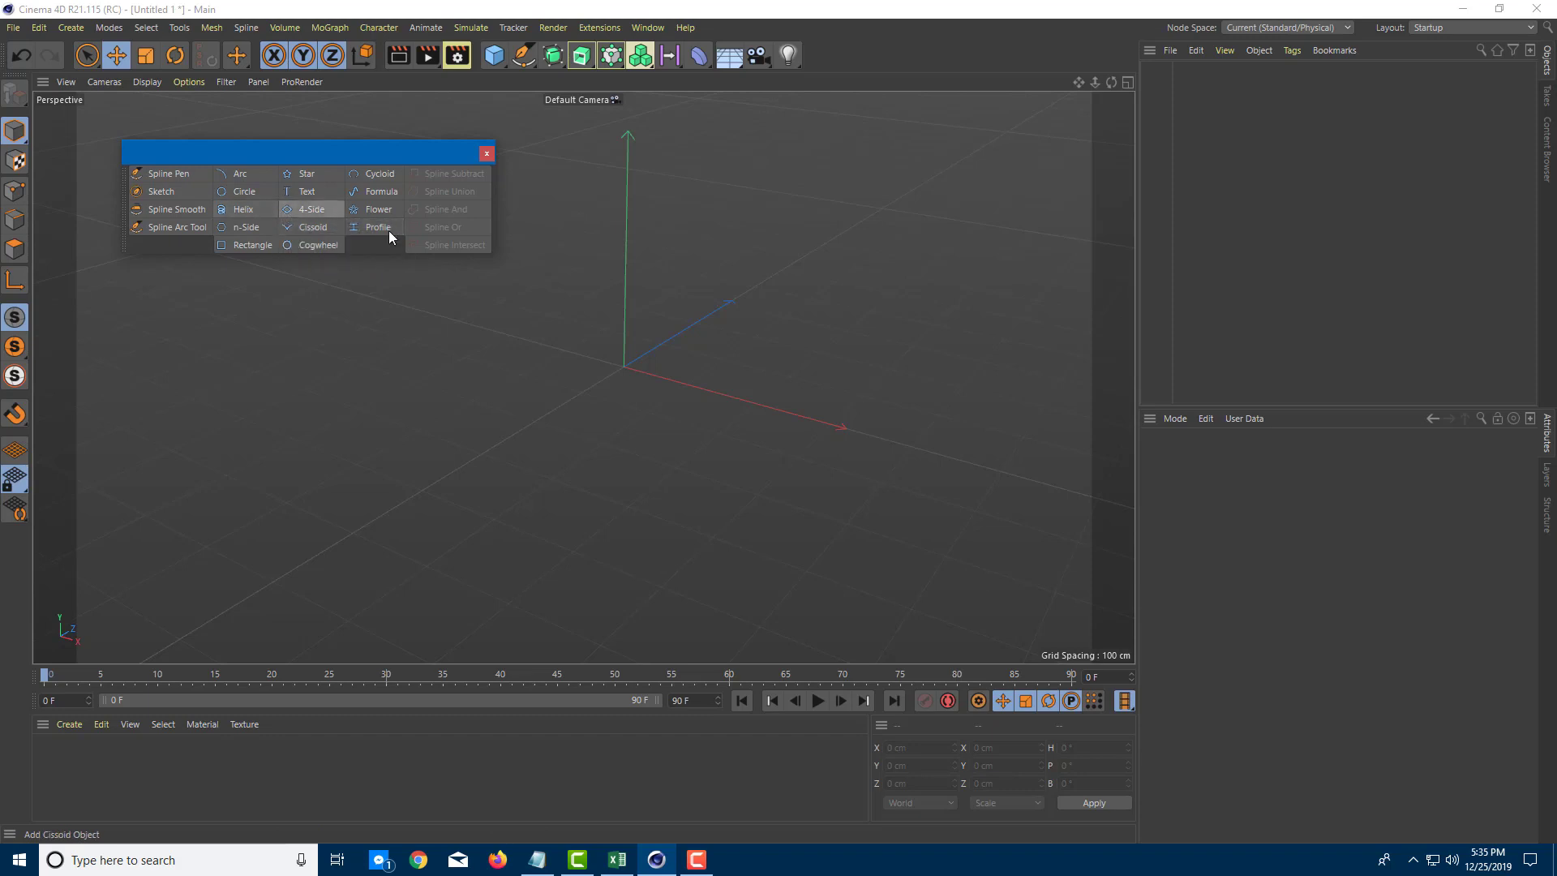
{"action": "left_click", "coordinate": [302, 210]}
{"action": "left_click", "coordinate": [679, 374]}
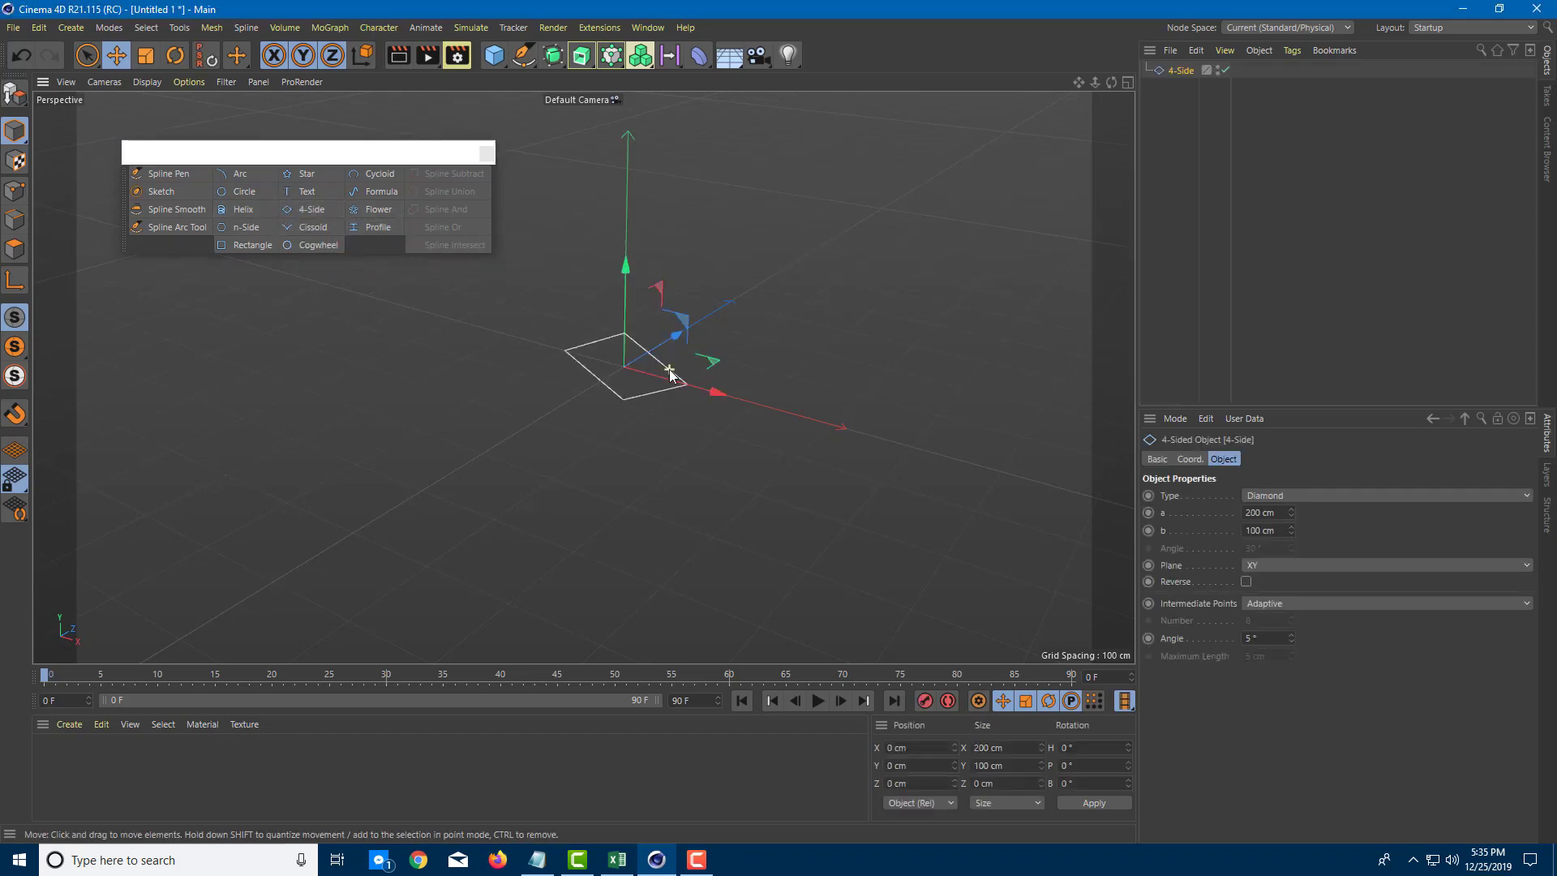
{"action": "left_click_drag", "start_coordinate": [679, 375], "coordinate": [751, 300], "text": "alt"}
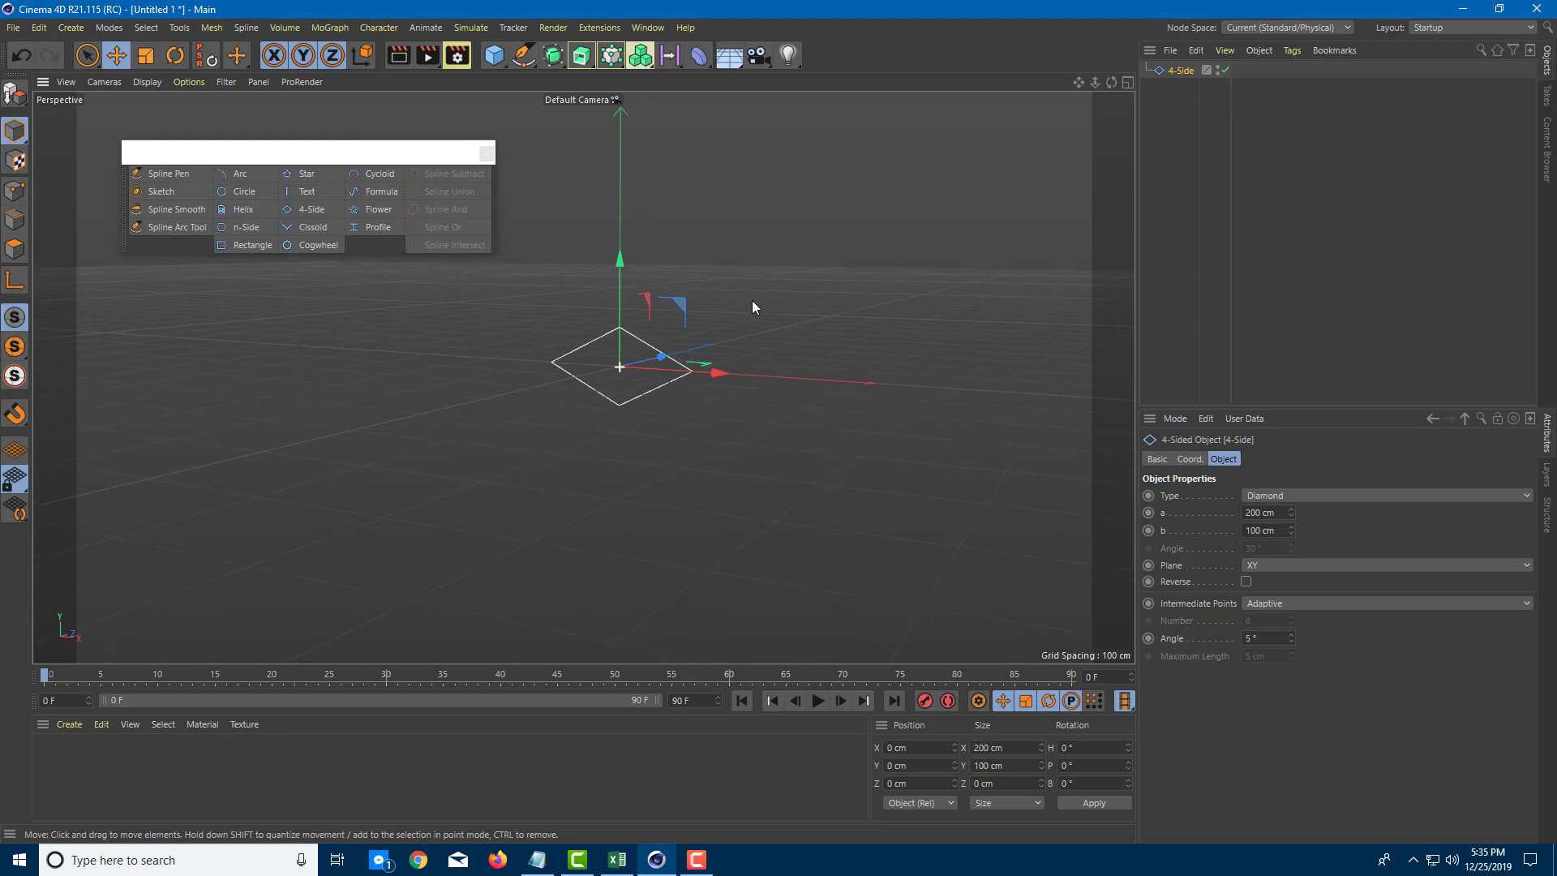
- Add a Flower spline shifted left along X, then a Cogwheel spline
{"action": "left_click", "coordinate": [378, 210]}
{"action": "left_click_drag", "start_coordinate": [706, 372], "coordinate": [450, 354]}
{"action": "middle_click_drag", "start_coordinate": [615, 308], "coordinate": [727, 347], "text": "alt"}
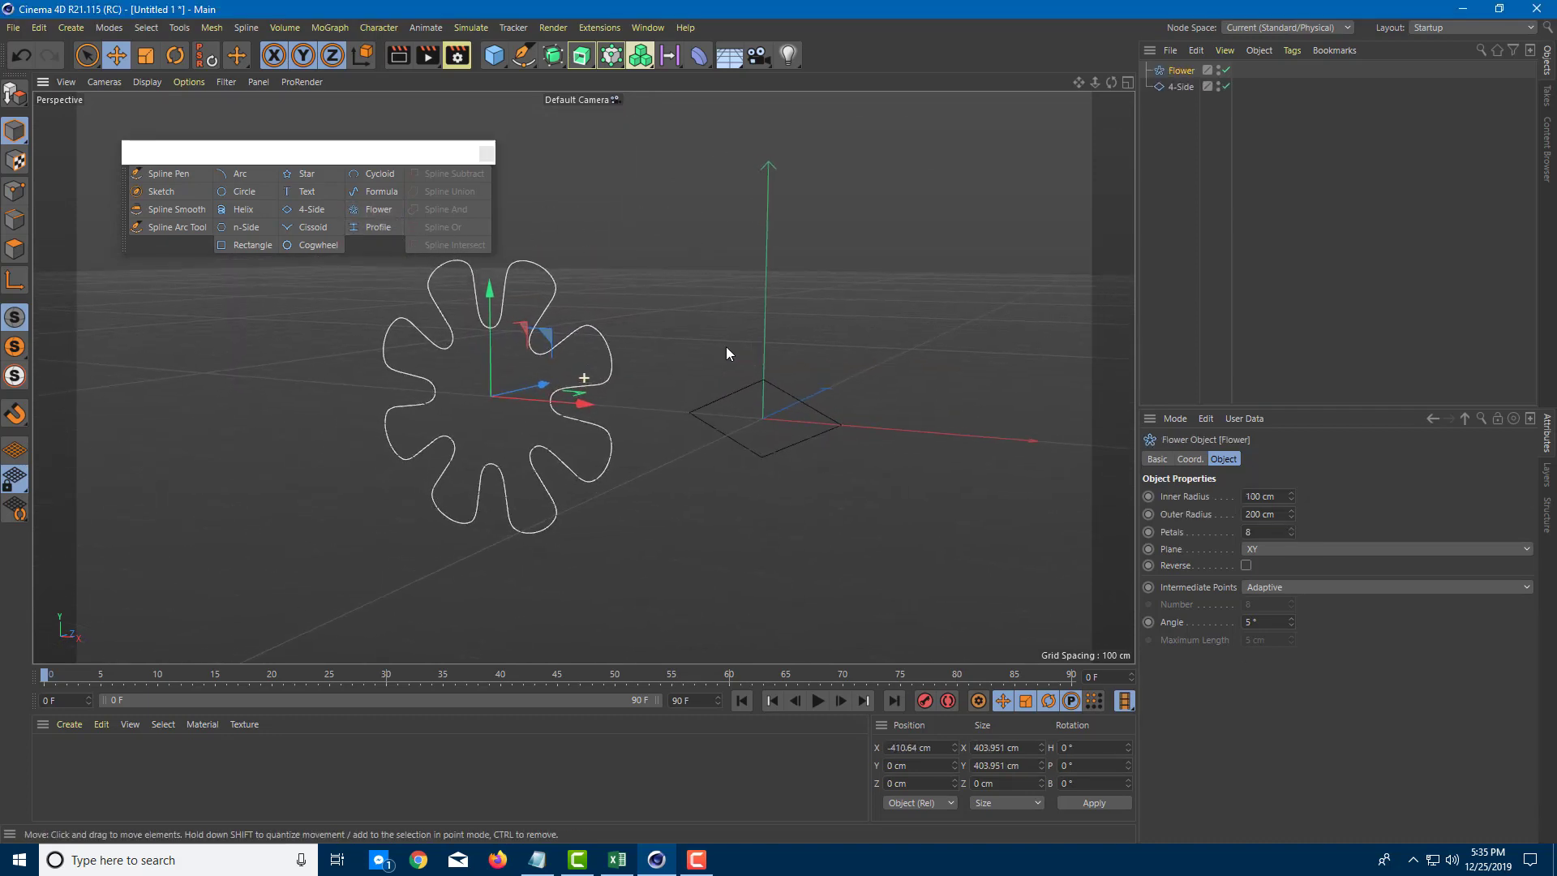
{"action": "left_click", "coordinate": [327, 245]}
{"action": "left_click_drag", "start_coordinate": [946, 365], "coordinate": [829, 425], "text": "alt"}
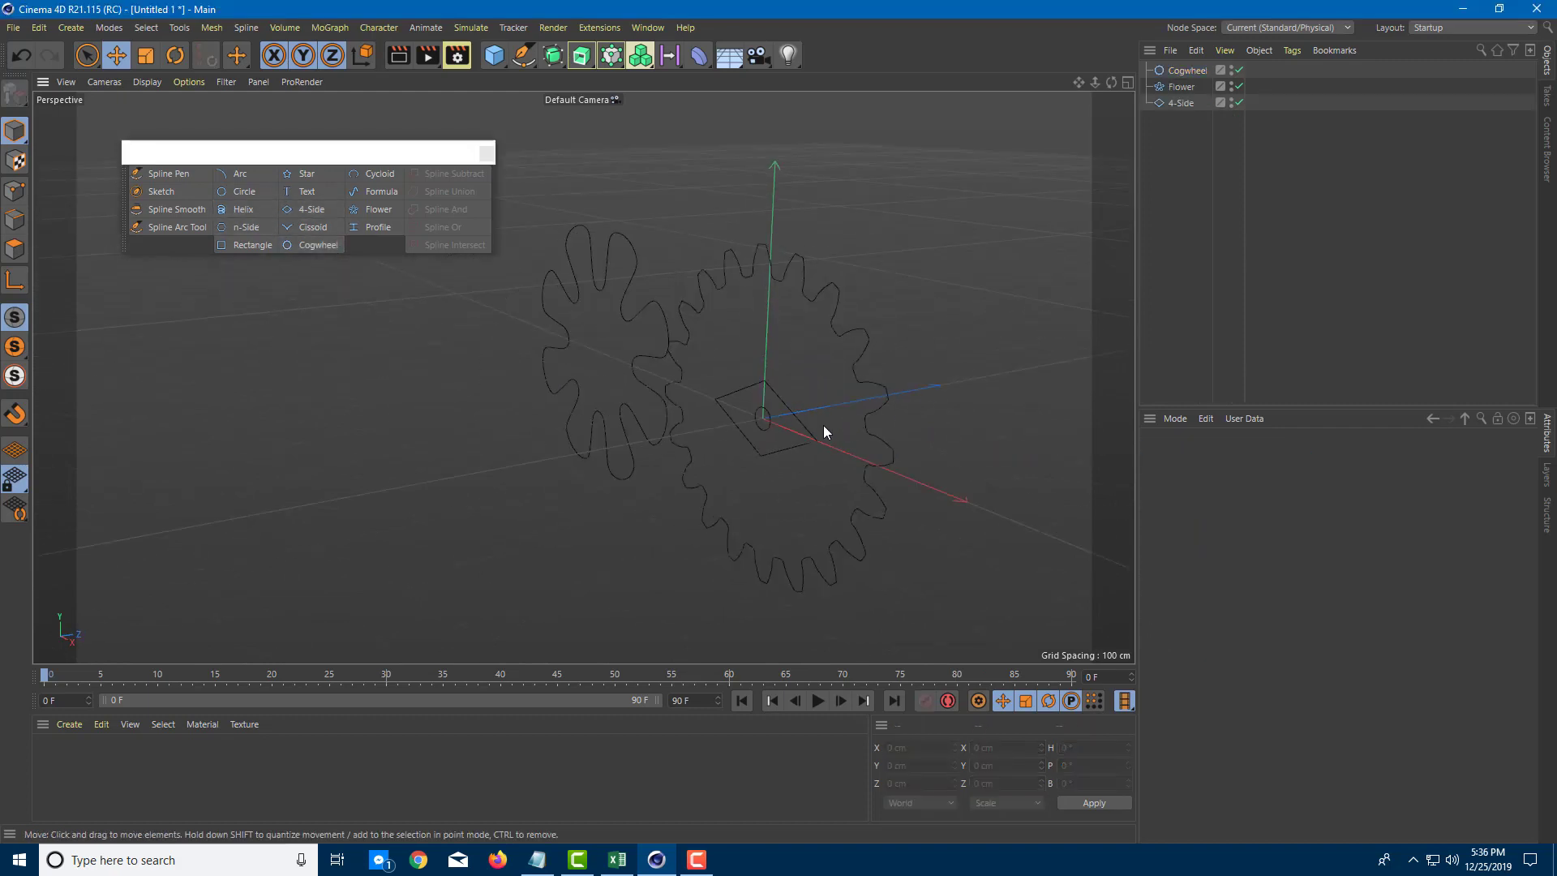
- Delete the 4-Side diamond and nudge the cogwheel slightly right along X
{"action": "left_click", "coordinate": [801, 424]}
{"action": "key", "text": "Delete"}
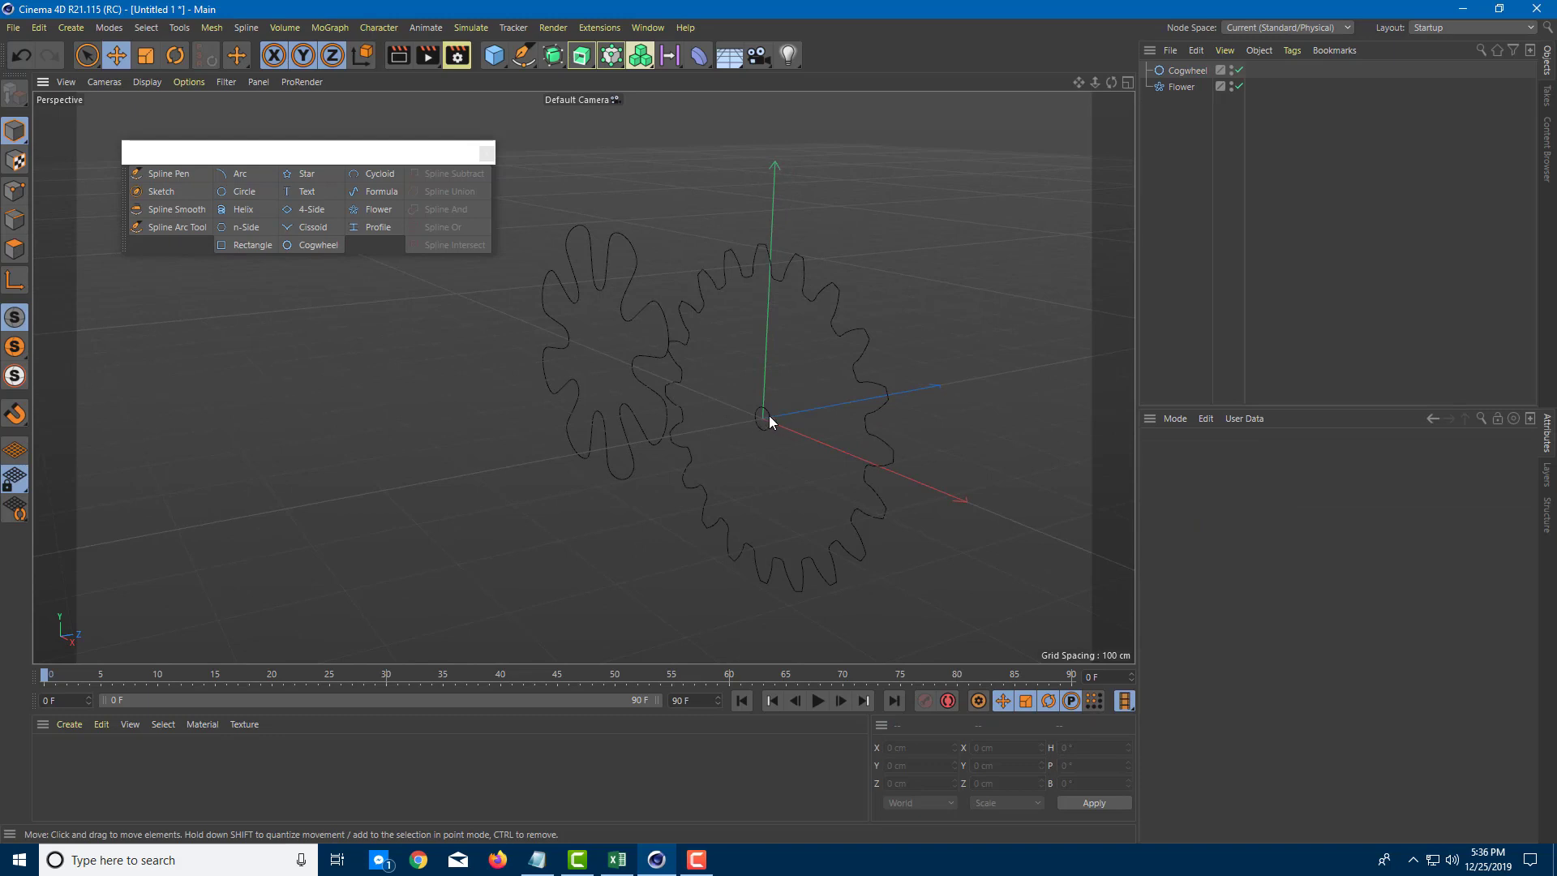
{"action": "left_click_drag", "start_coordinate": [802, 396], "coordinate": [343, 266], "text": "alt"}
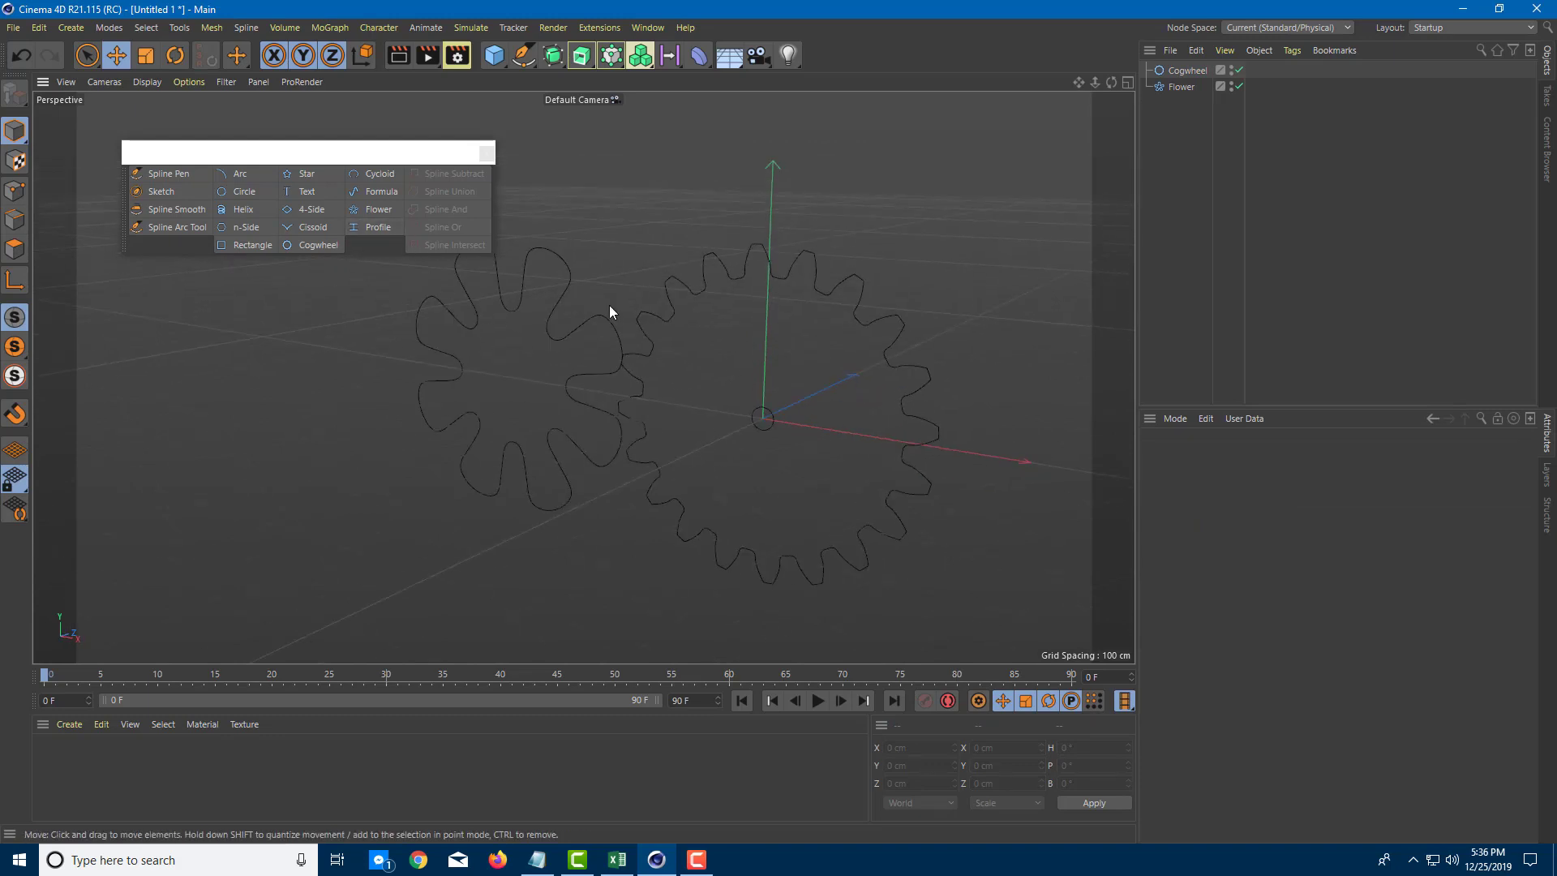
{"action": "left_click_drag", "start_coordinate": [767, 382], "coordinate": [639, 351], "text": "alt"}
{"action": "left_click", "coordinate": [639, 350]}
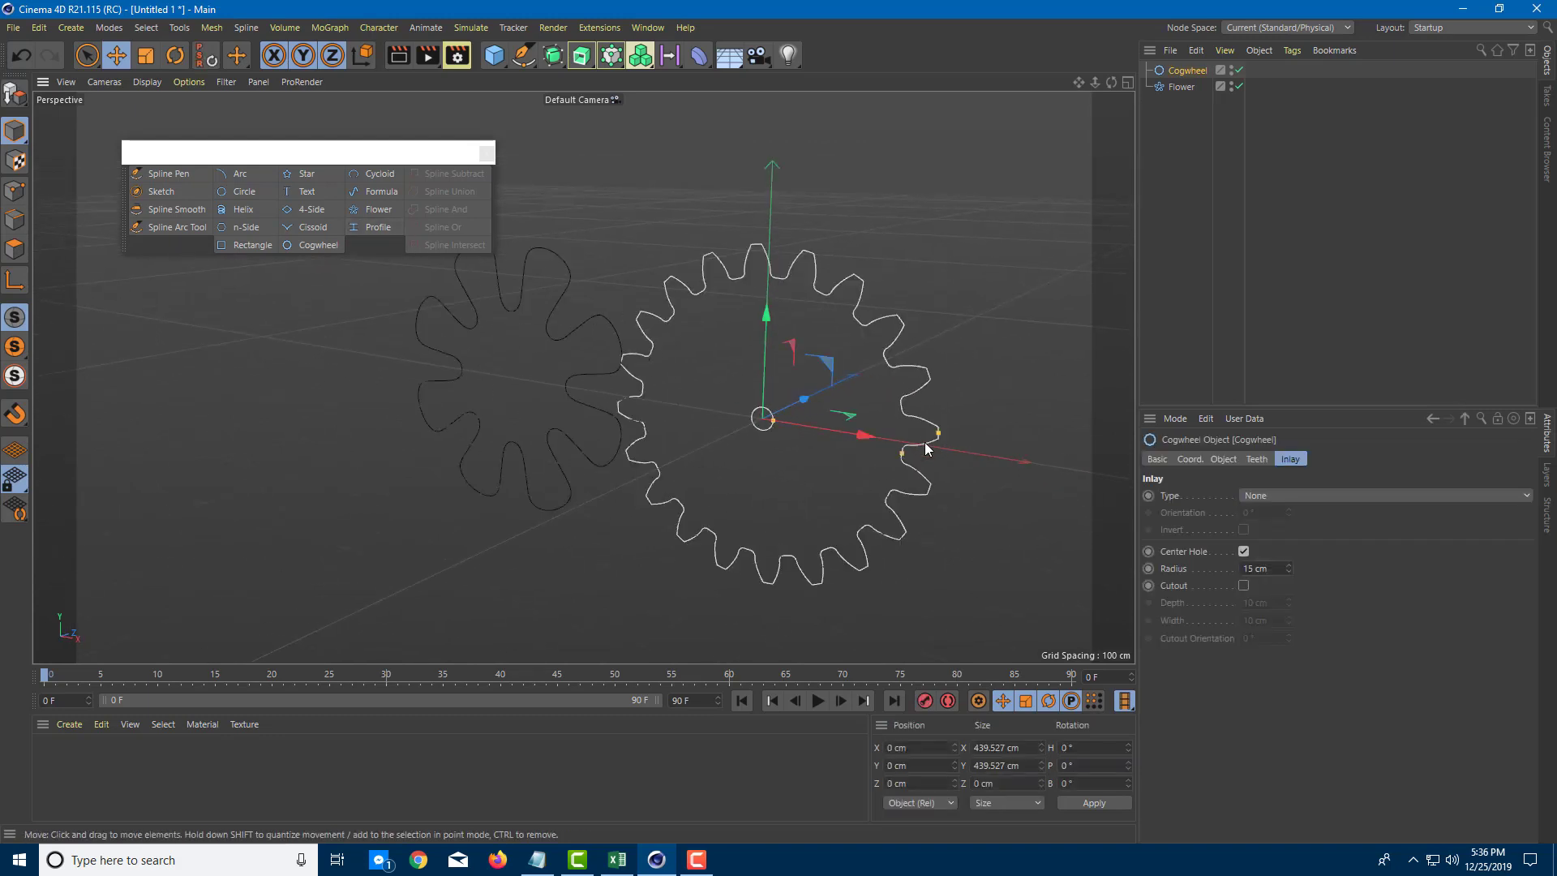
{"action": "left_click_drag", "start_coordinate": [863, 436], "coordinate": [885, 438]}
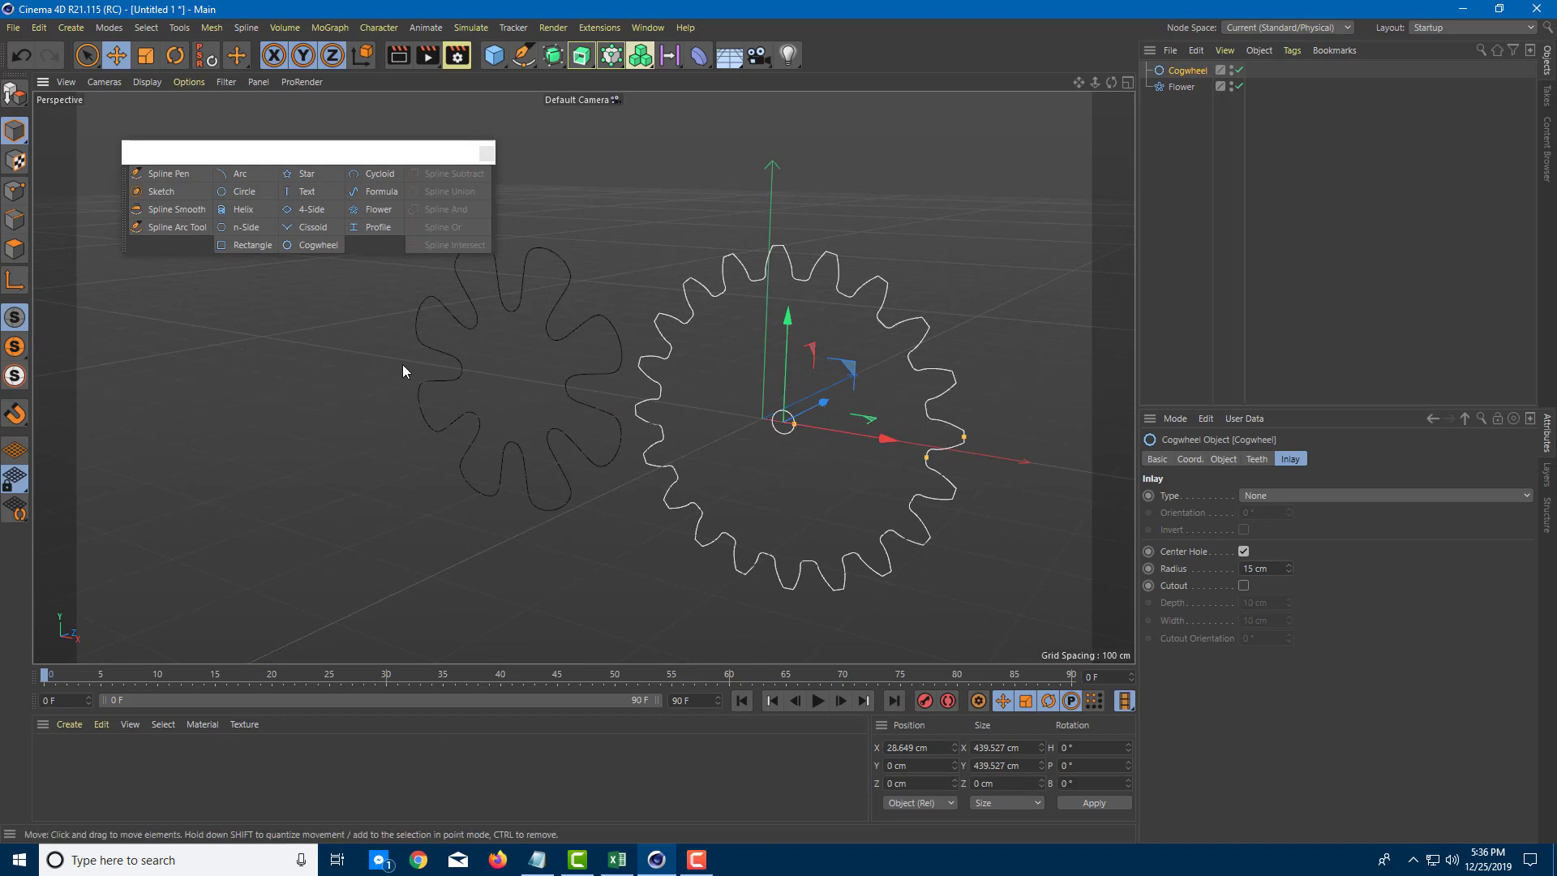
- Maximize the Front view with the gear panned left, and activate the Spline Pen
{"action": "middle_click", "coordinate": [622, 306]}
{"action": "middle_click", "coordinate": [709, 454]}
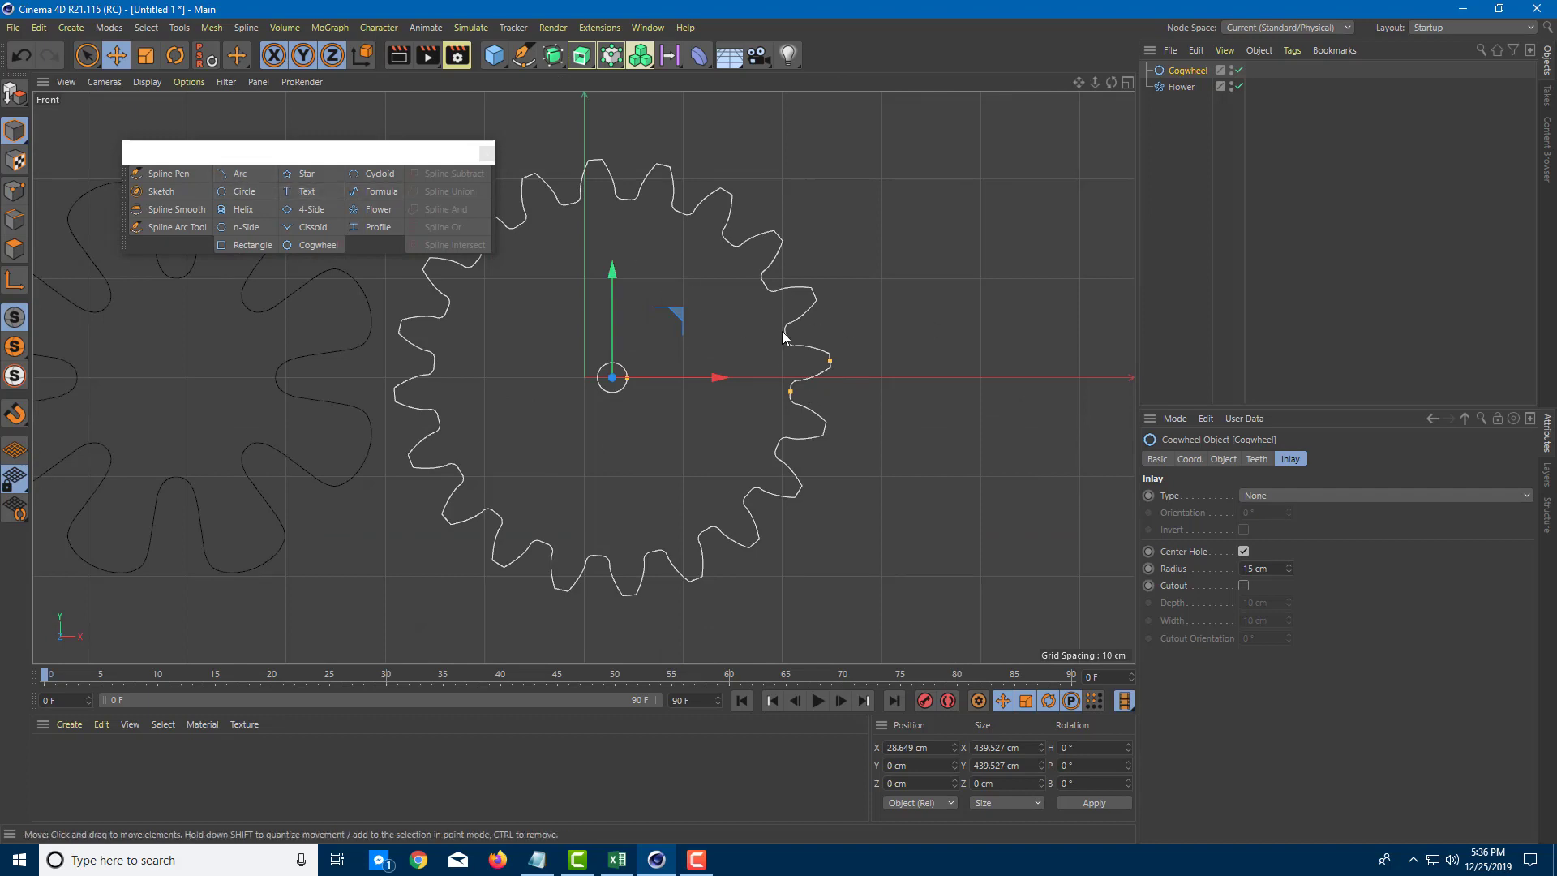
{"action": "middle_click", "coordinate": [684, 285]}
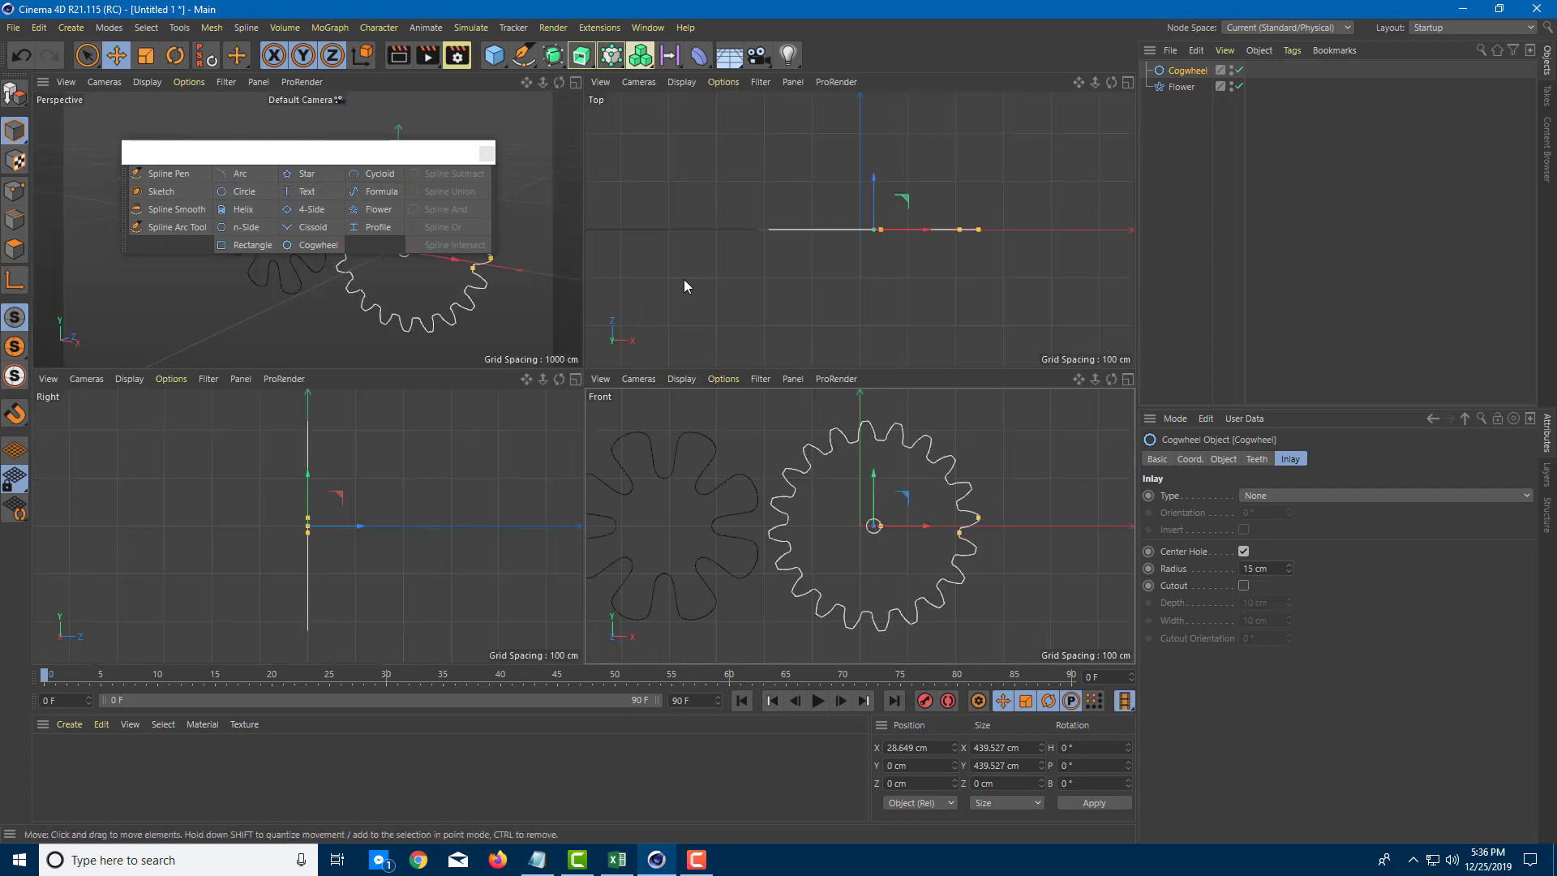
{"action": "middle_click", "coordinate": [826, 474]}
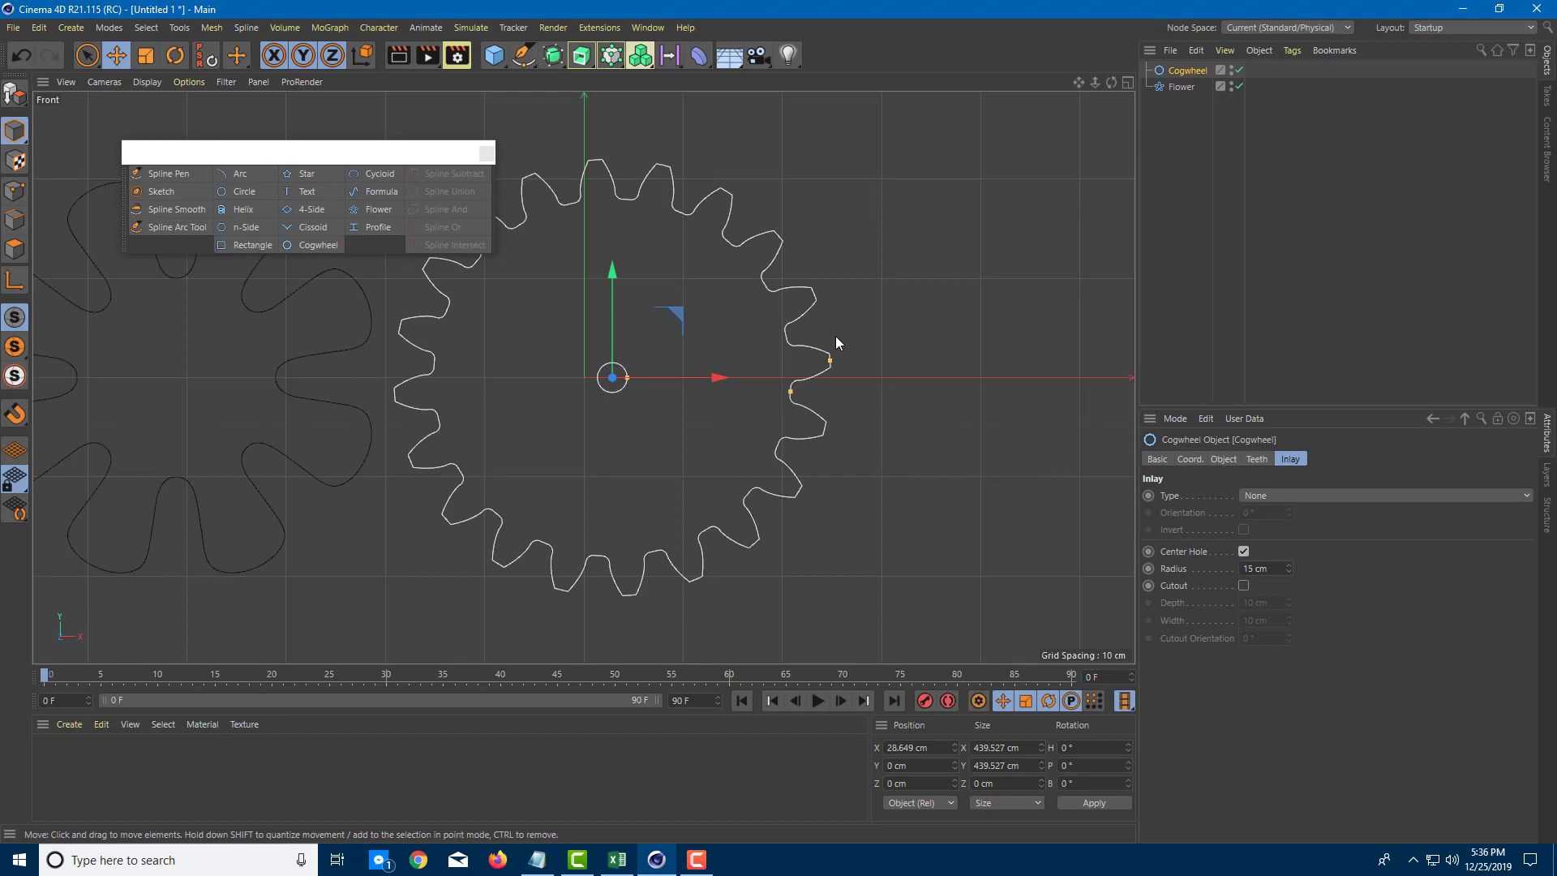
{"action": "middle_click_drag", "start_coordinate": [851, 332], "coordinate": [532, 353], "text": "alt"}
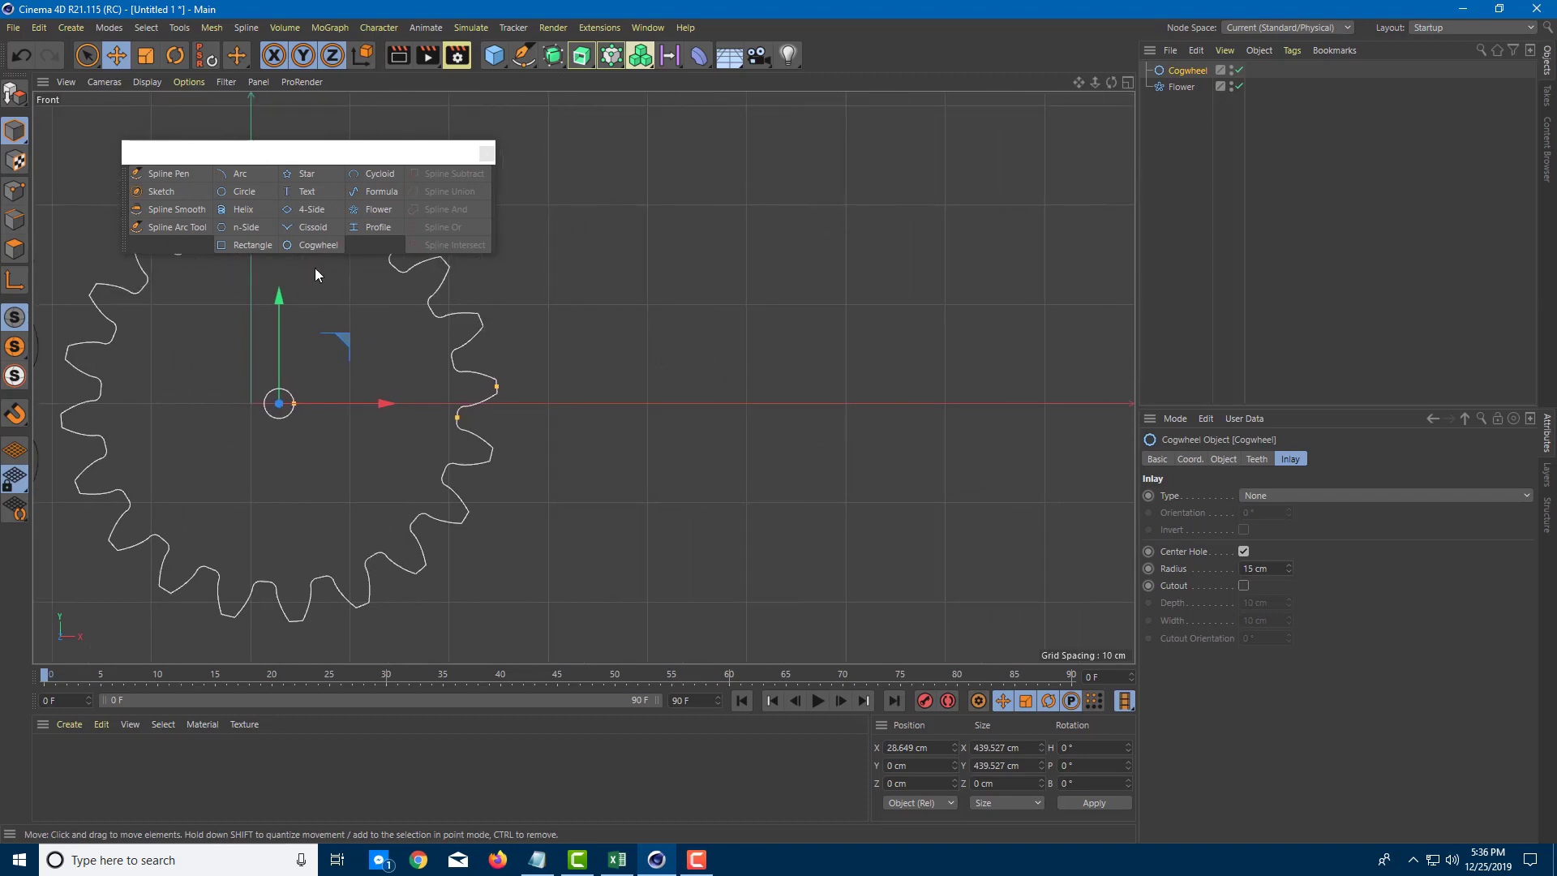
{"action": "left_click", "coordinate": [172, 177]}
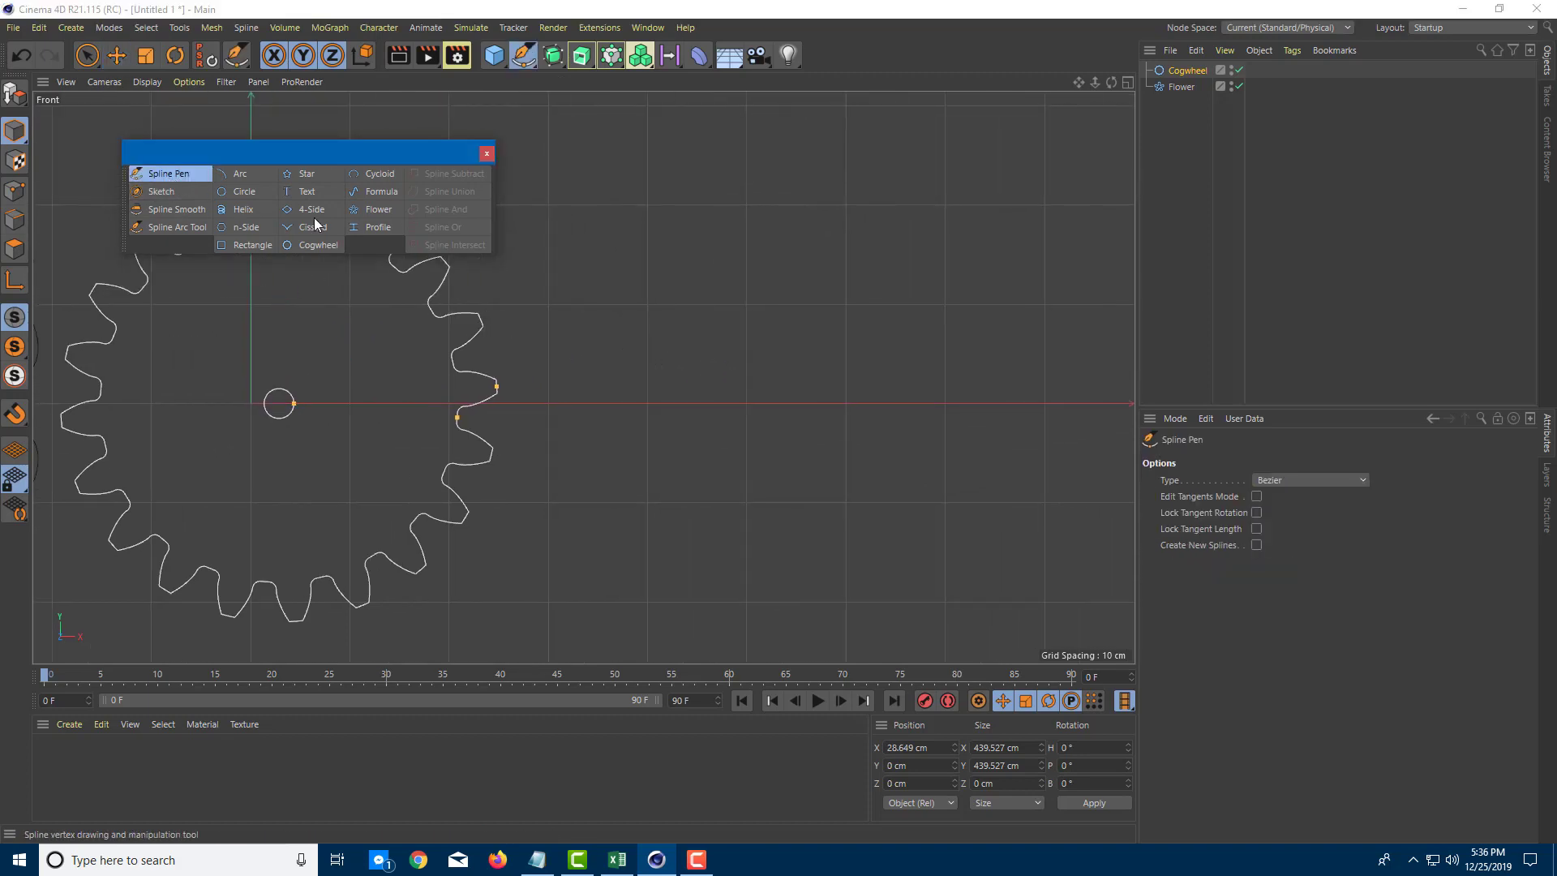
- Start a freehand spline right of the cogwheel with three corner points and a curved fourth
{"action": "left_click", "coordinate": [796, 333]}
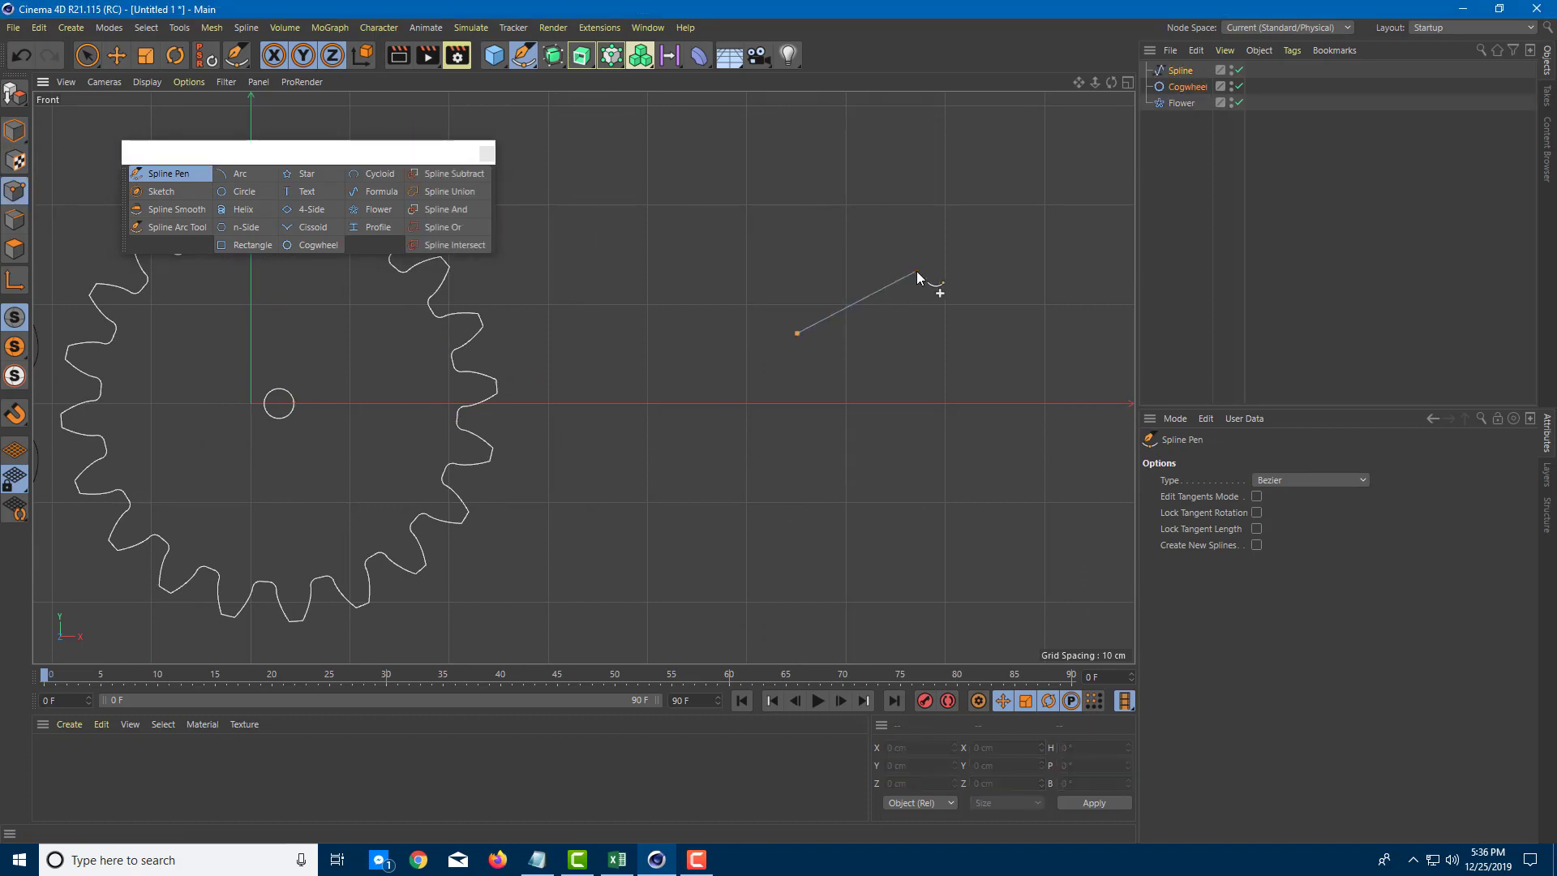
{"action": "left_click", "coordinate": [888, 235]}
{"action": "left_click", "coordinate": [994, 314]}
{"action": "left_click_drag", "start_coordinate": [958, 448], "coordinate": [903, 498]}
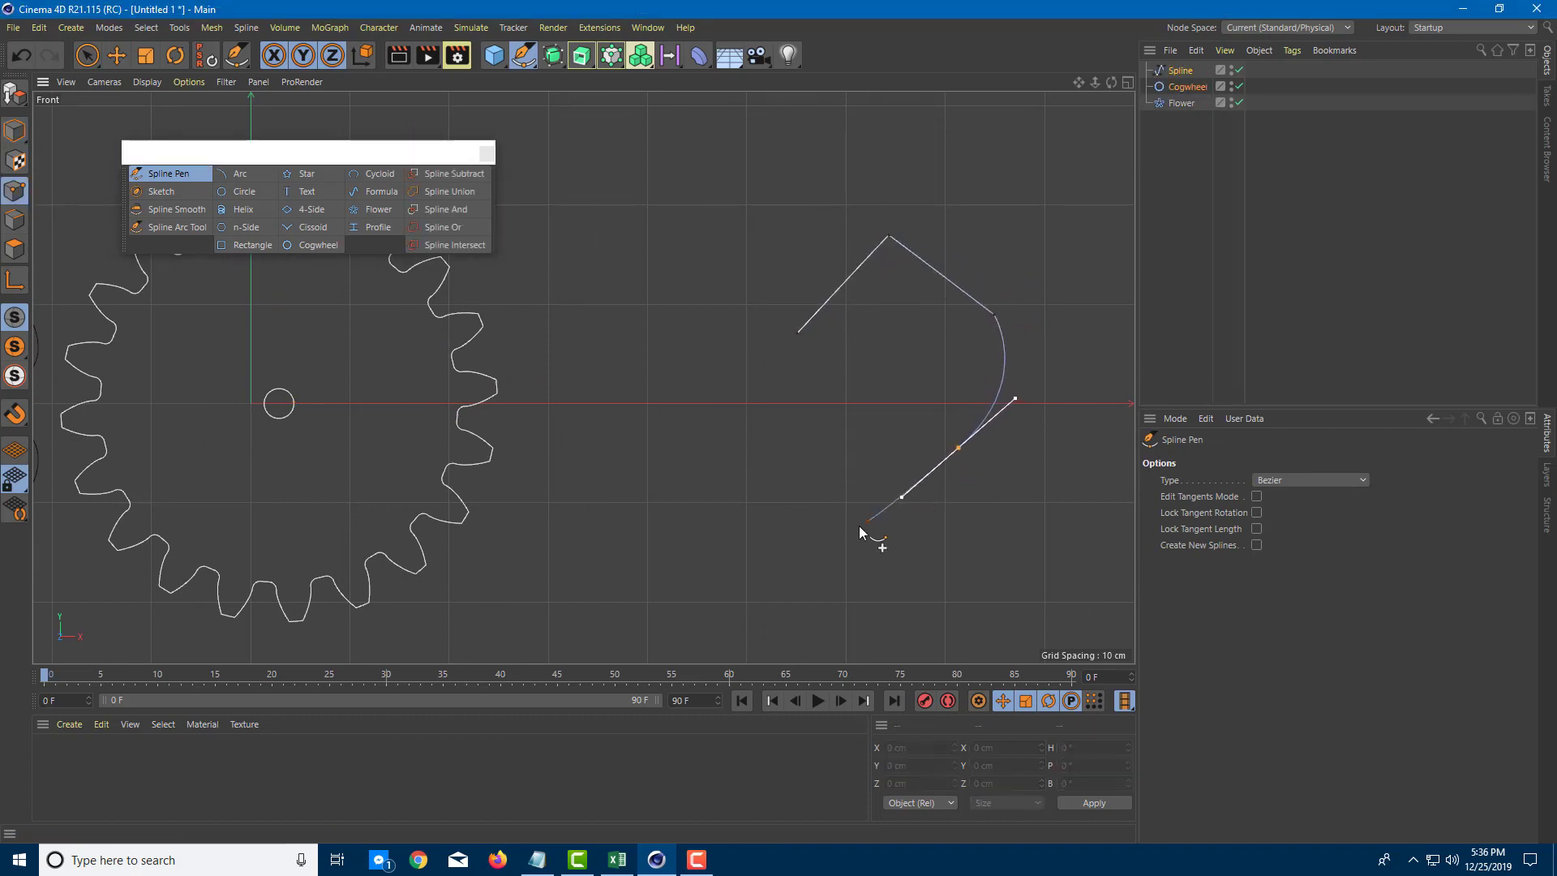
- Add curved points, close the spline at its first point, and close the floating palette
{"action": "left_click", "coordinate": [785, 530]}
{"action": "left_click_drag", "start_coordinate": [631, 554], "coordinate": [599, 500]}
{"action": "left_click_drag", "start_coordinate": [828, 448], "coordinate": [836, 431]}
{"action": "left_click", "coordinate": [798, 334]}
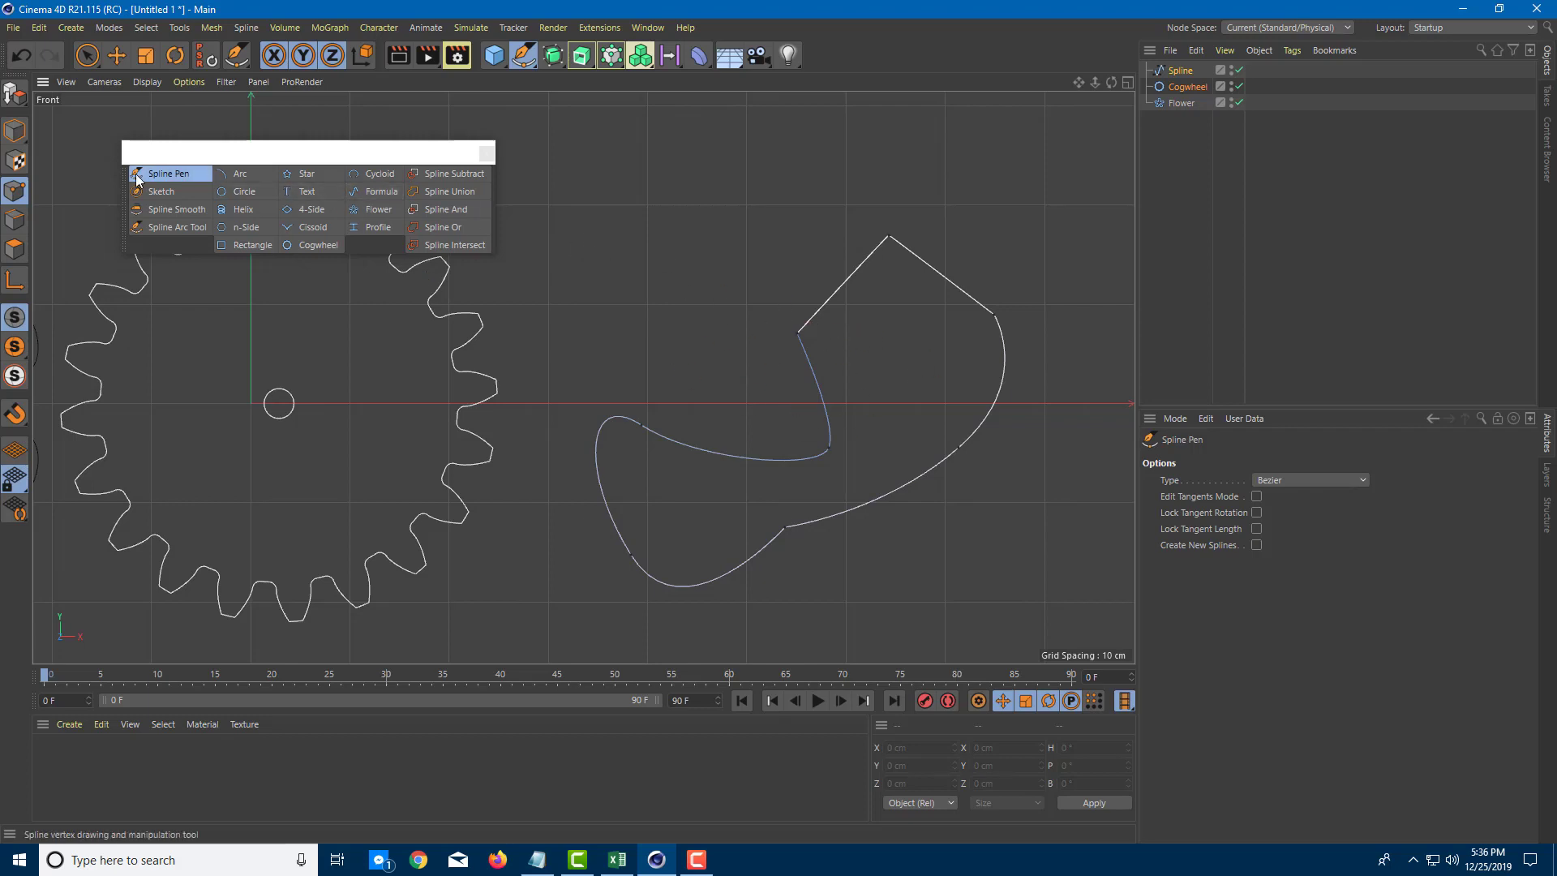
{"action": "scroll", "coordinate": [654, 342], "scroll_direction": "down", "scroll_amount": 5}
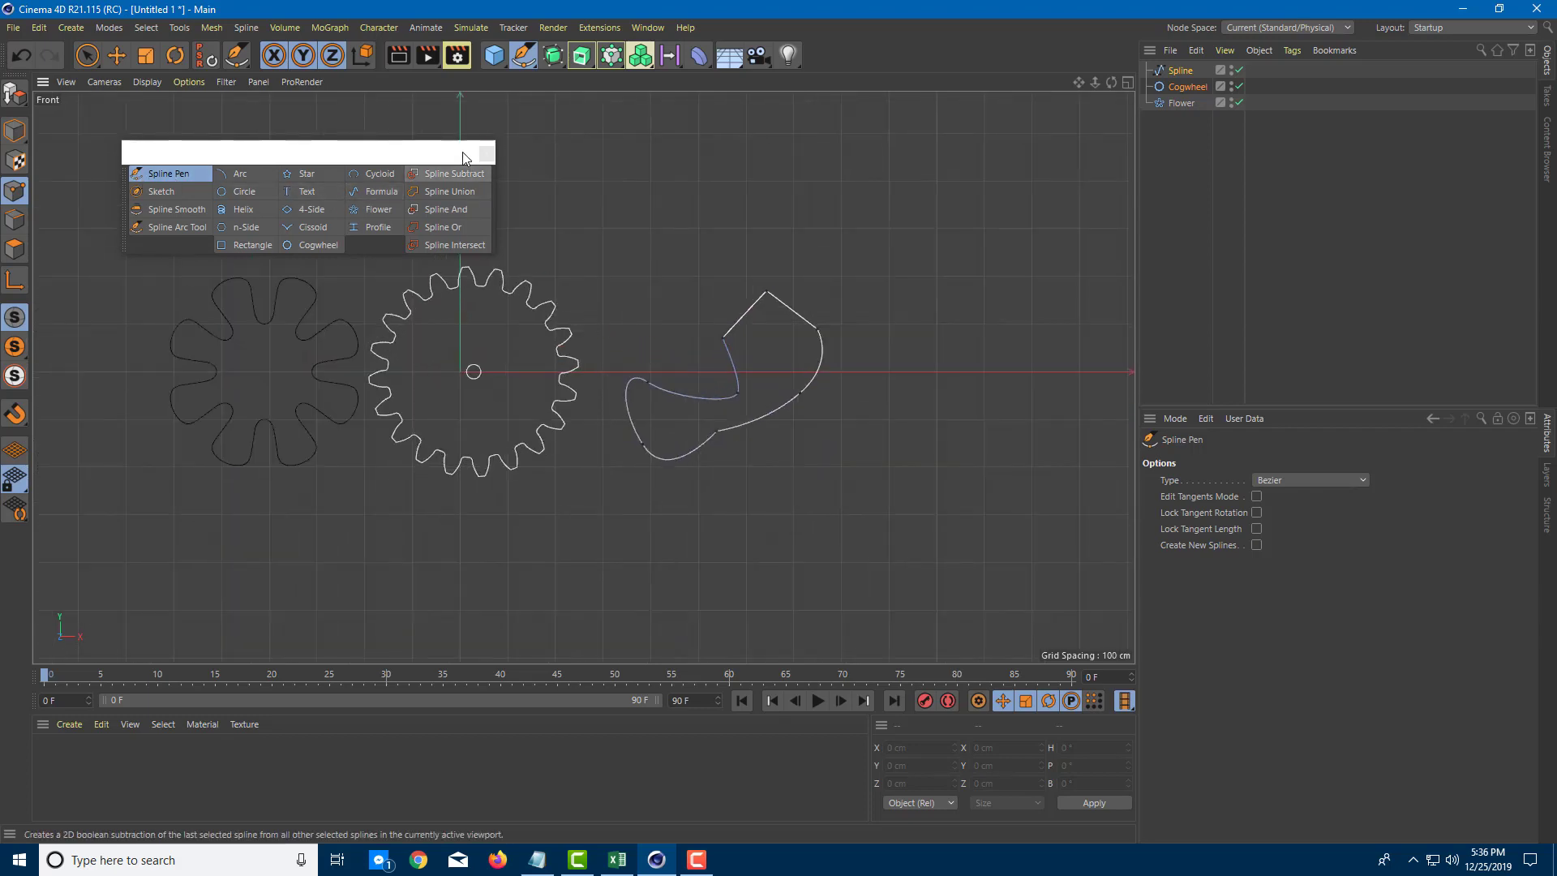
{"action": "left_click", "coordinate": [486, 154]}
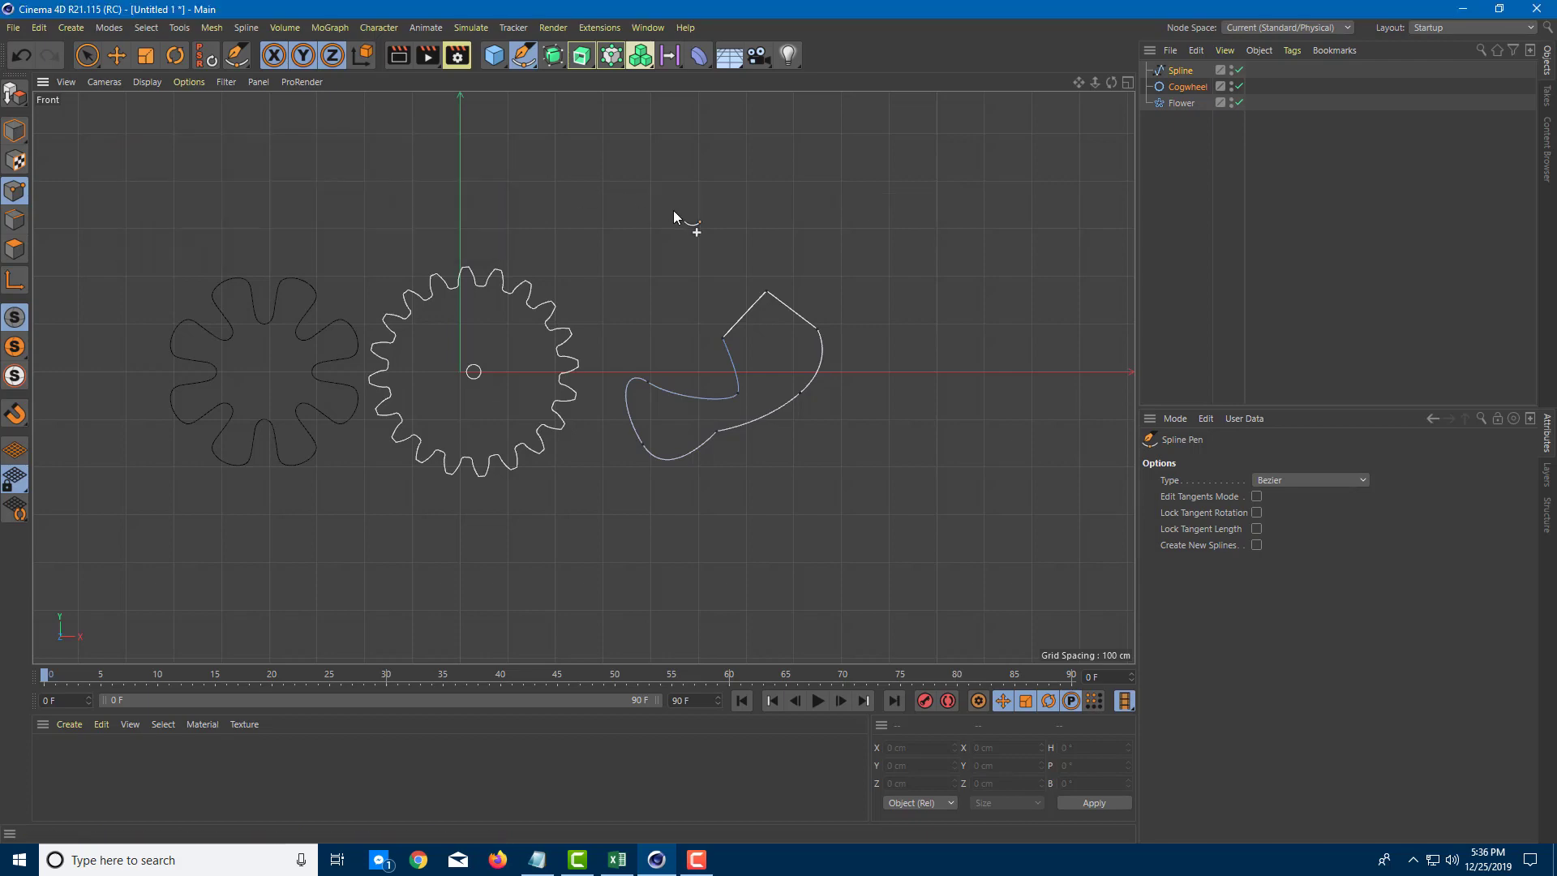
- Maximize the Perspective view and orbit it around the gear
{"action": "middle_click", "coordinate": [592, 199]}
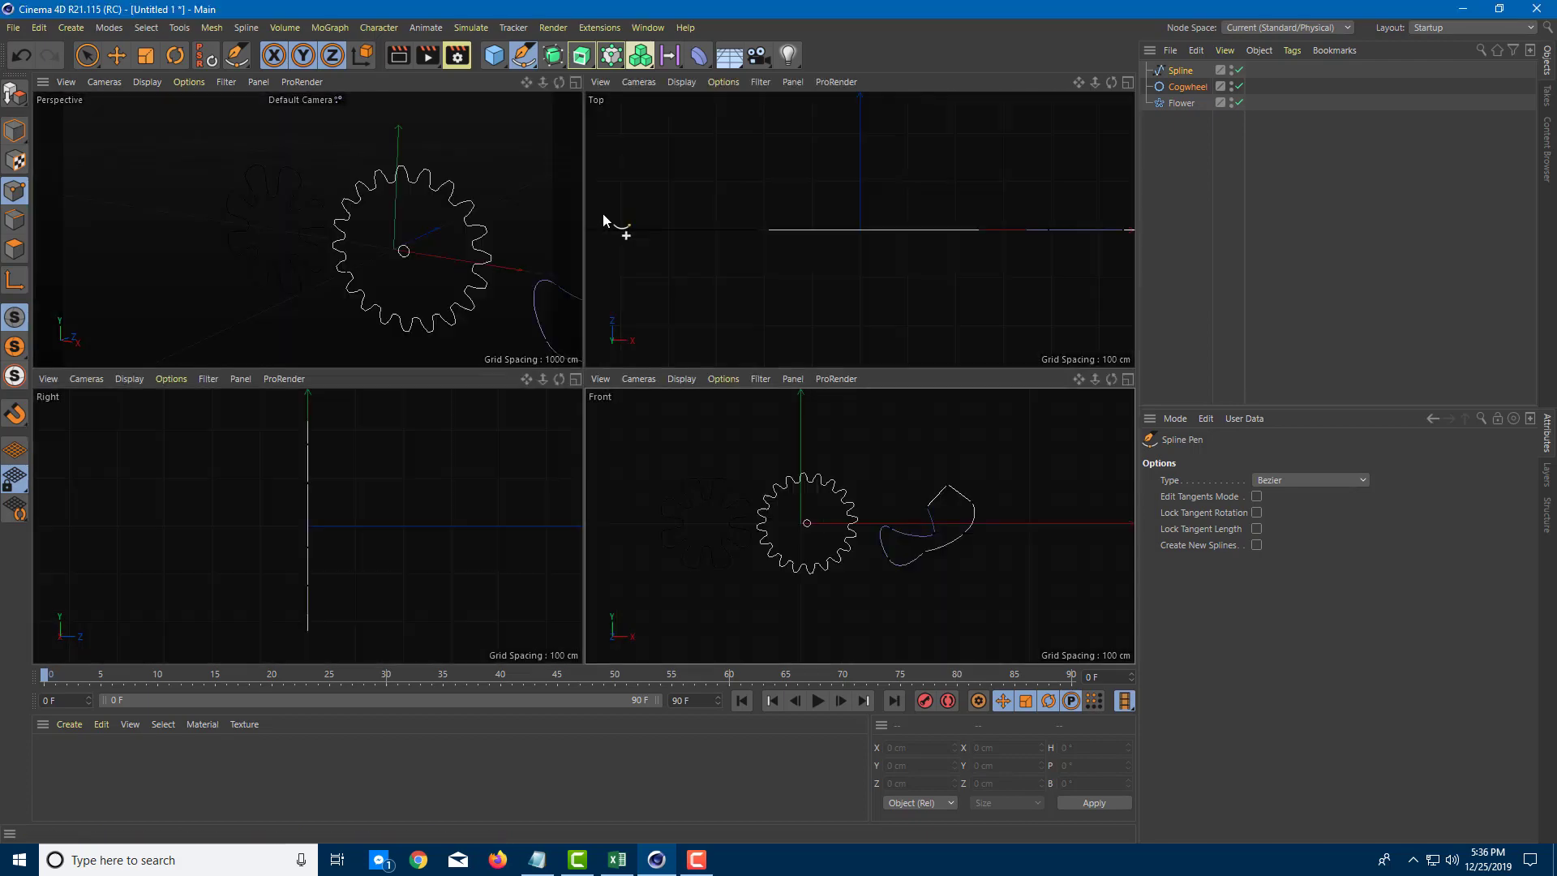
{"action": "middle_click", "coordinate": [455, 167]}
{"action": "middle_click_drag", "start_coordinate": [807, 296], "coordinate": [546, 207], "text": "alt"}
{"action": "left_click_drag", "start_coordinate": [547, 207], "coordinate": [802, 325], "text": "alt"}
- Place a stray two-point spline, reverse its point order, and leave point editing
{"action": "left_click", "coordinate": [819, 252]}
{"action": "left_click_drag", "start_coordinate": [819, 251], "coordinate": [824, 243], "text": "alt"}
{"action": "left_click", "coordinate": [691, 221]}
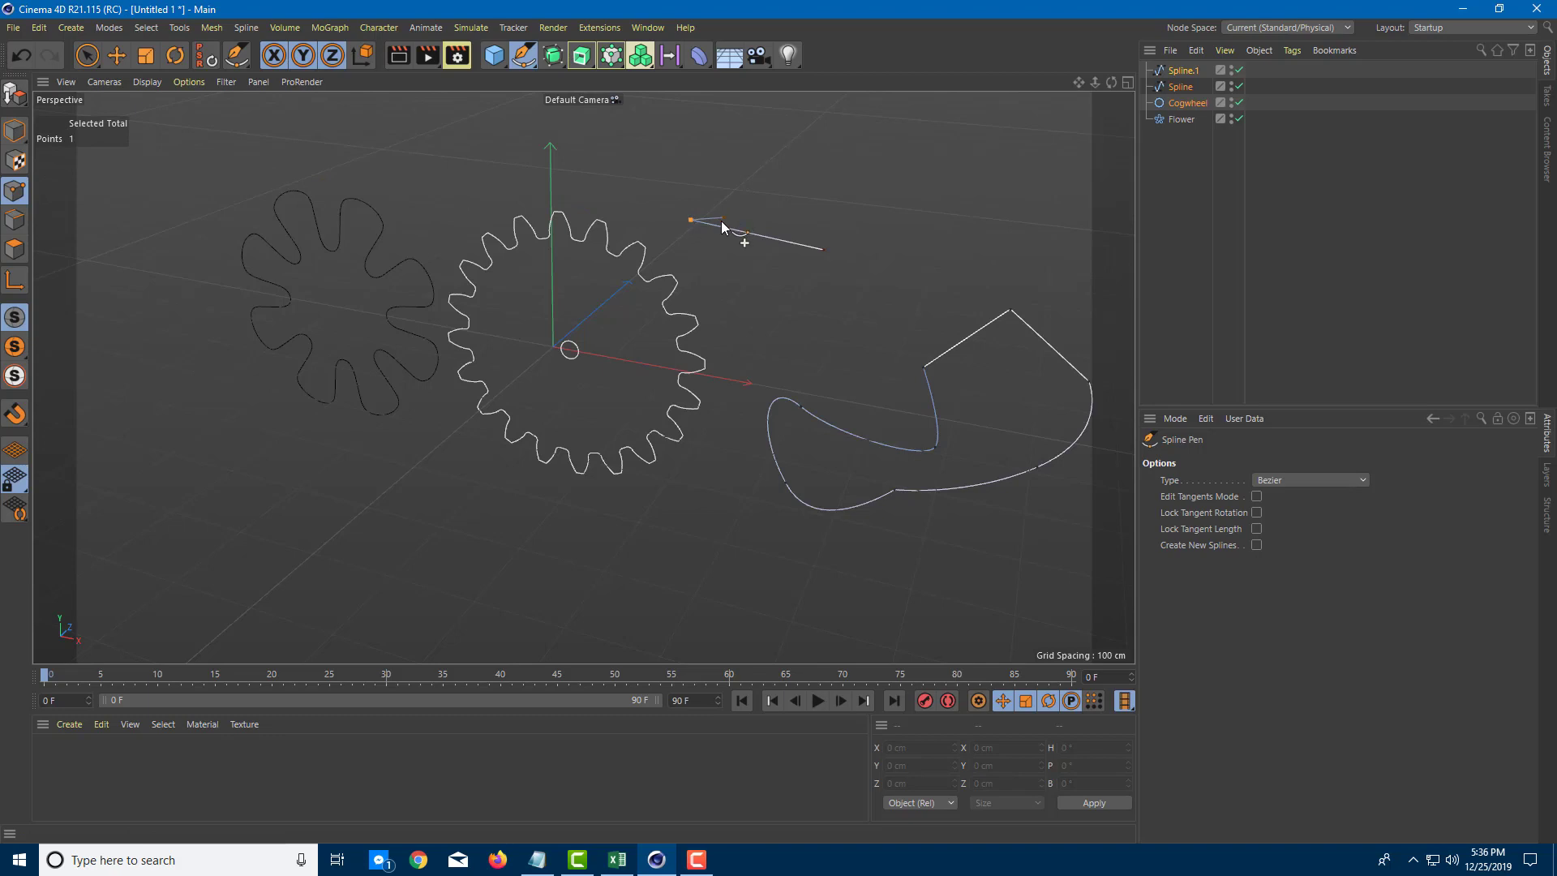
{"action": "right_click", "coordinate": [872, 245]}
{"action": "left_click", "coordinate": [920, 347]}
{"action": "key", "text": "Return"}
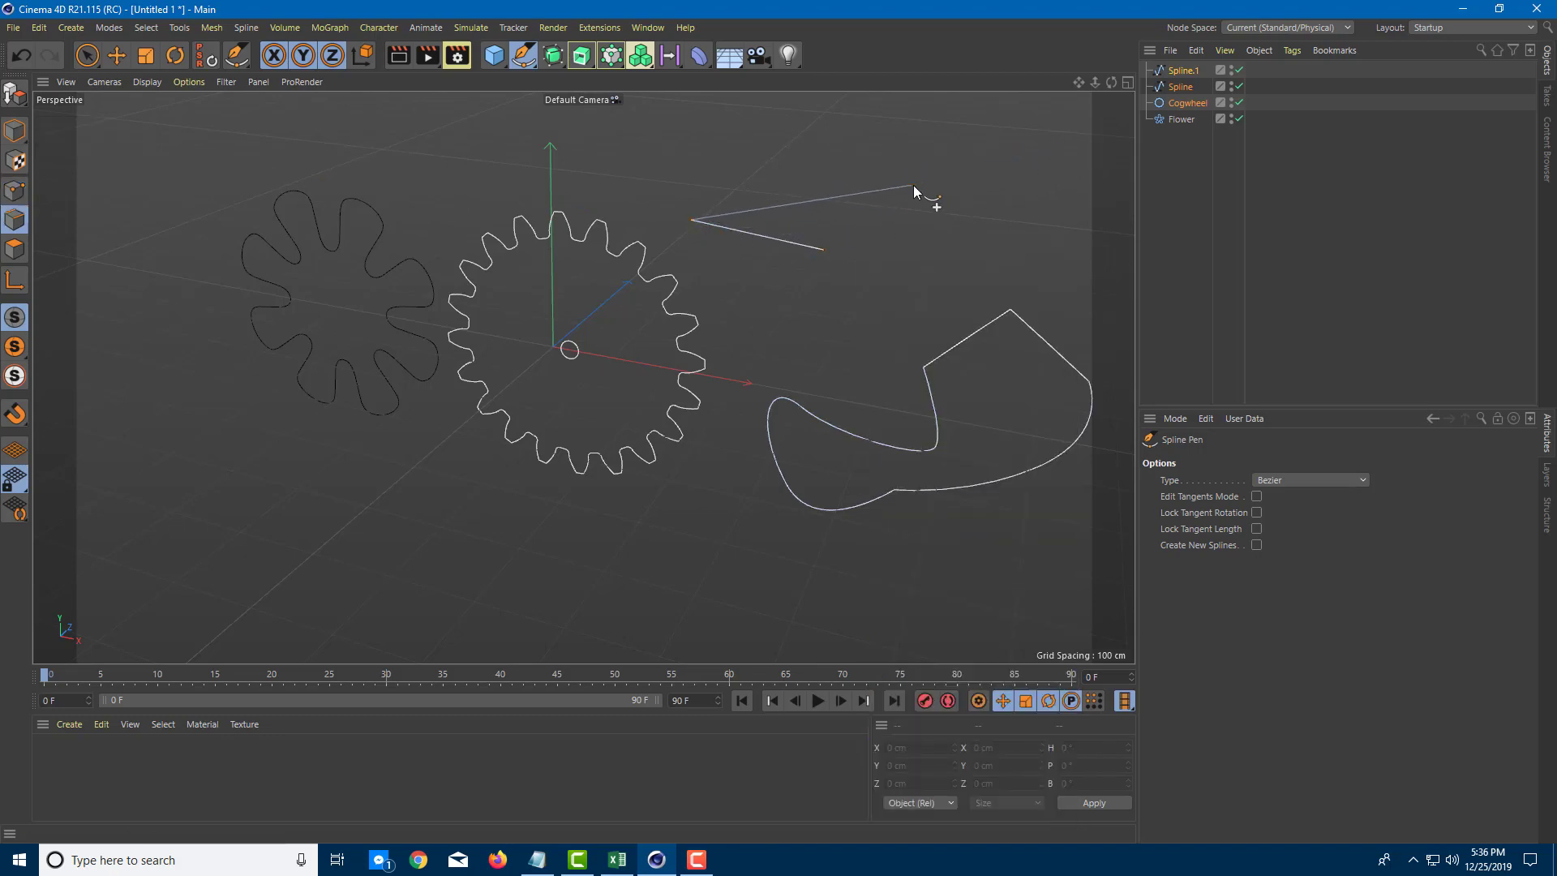
- Delete the stray Spline.1 in the Object Manager and return to Model mode
{"action": "left_click", "coordinate": [1185, 75]}
{"action": "right_click", "coordinate": [1184, 71]}
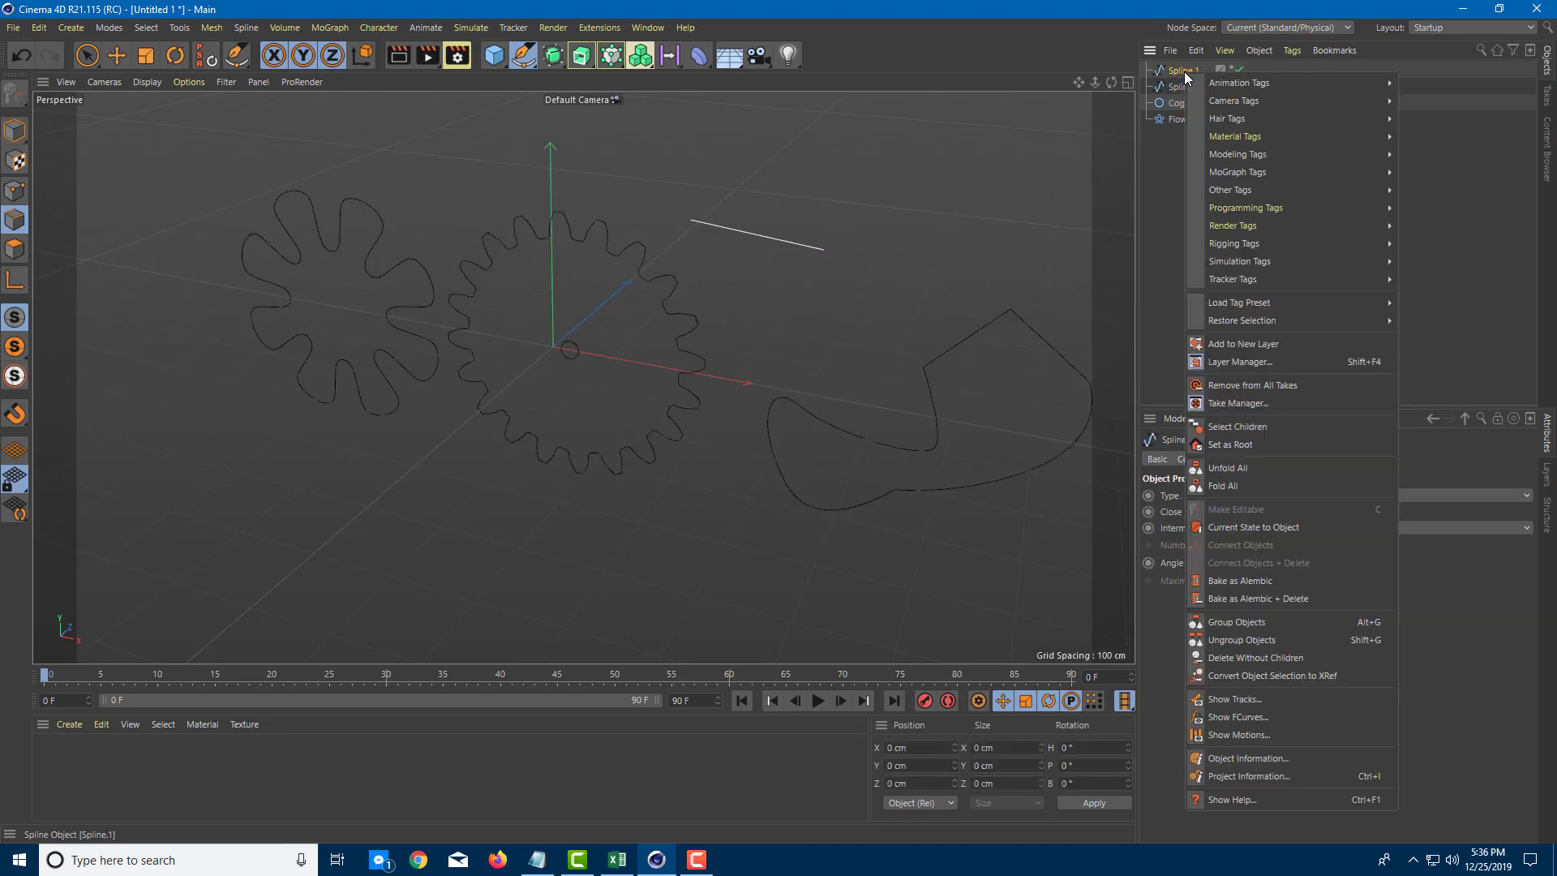
{"action": "key", "text": "Delete"}
{"action": "scroll", "coordinate": [770, 282], "scroll_direction": "up", "scroll_amount": 3}
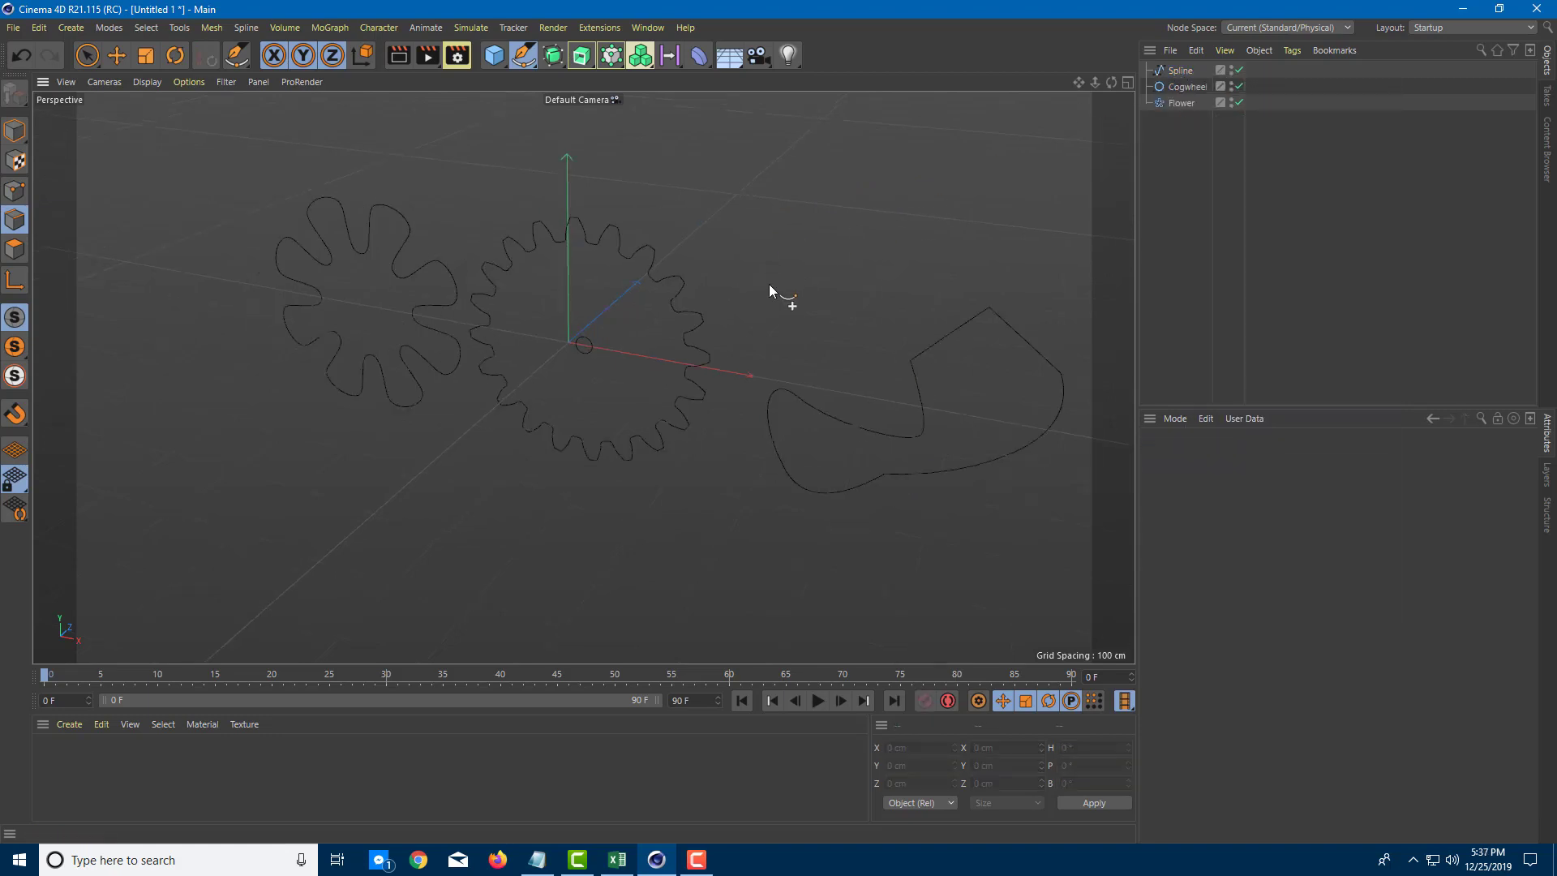
{"action": "left_click", "coordinate": [87, 55]}
{"action": "scroll", "coordinate": [660, 236], "scroll_direction": "down", "scroll_amount": 3}
- Create Extrude, Extrude.1 and Extrude.2 generators from the toolbar's Extrude button
{"action": "mouse_move", "coordinate": [732, 325]}
{"action": "left_mouse_down", "text": "alt"}
{"action": "mouse_move", "coordinate": [744, 347]}
{"action": "mouse_move", "coordinate": [581, 305]}
{"action": "mouse_move", "coordinate": [830, 320]}
{"action": "mouse_move", "coordinate": [769, 333]}
{"action": "mouse_move", "coordinate": [668, 306]}
{"action": "mouse_move", "coordinate": [737, 299]}
{"action": "left_mouse_up", "text": "alt"}
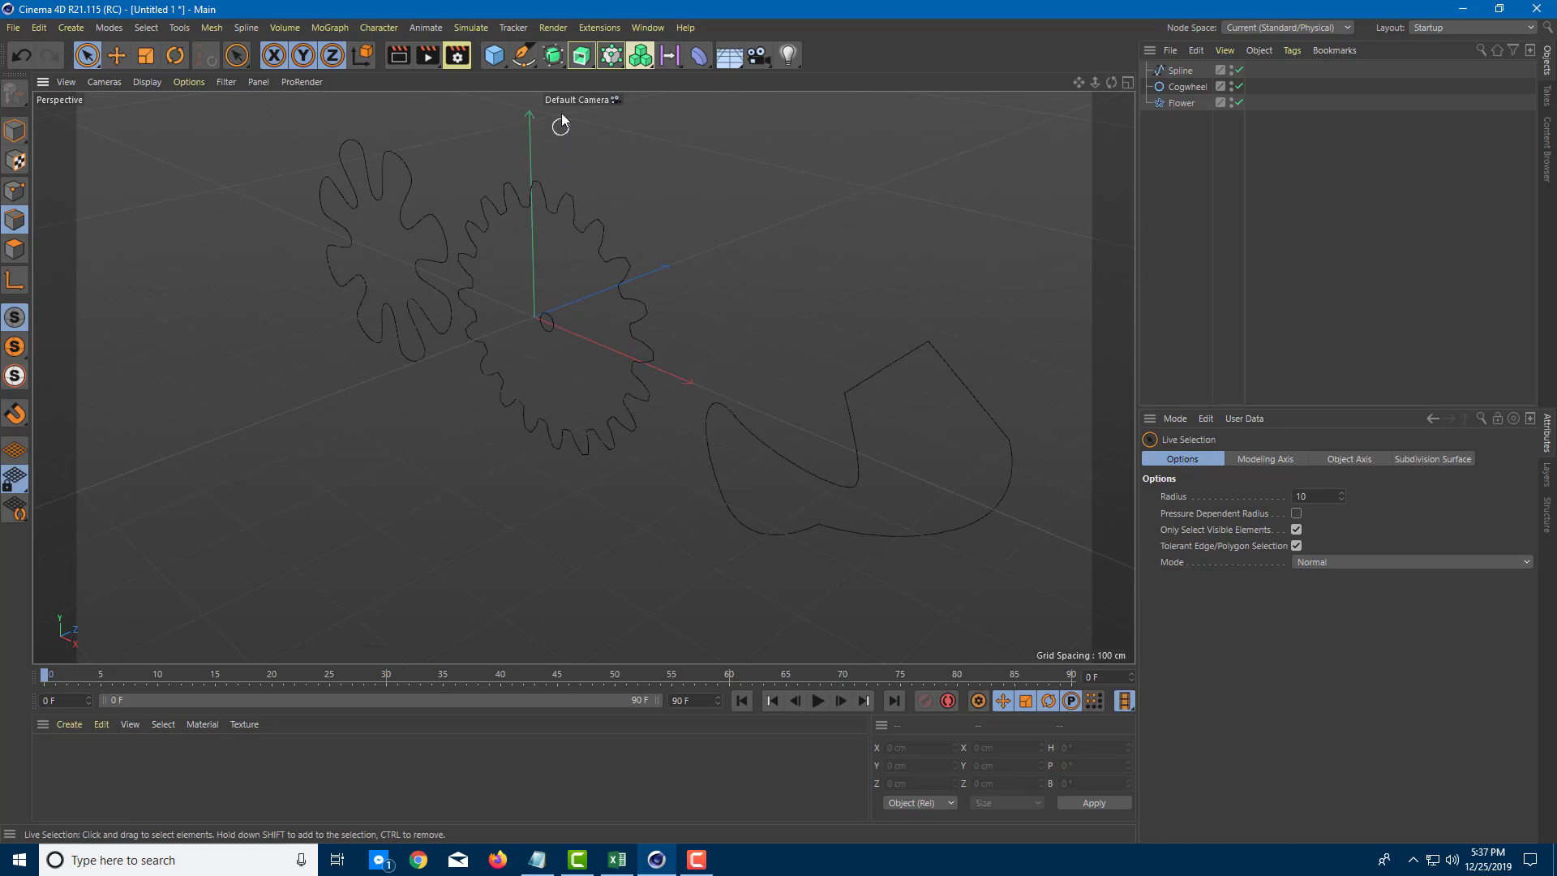
{"action": "left_click", "coordinate": [582, 57]}
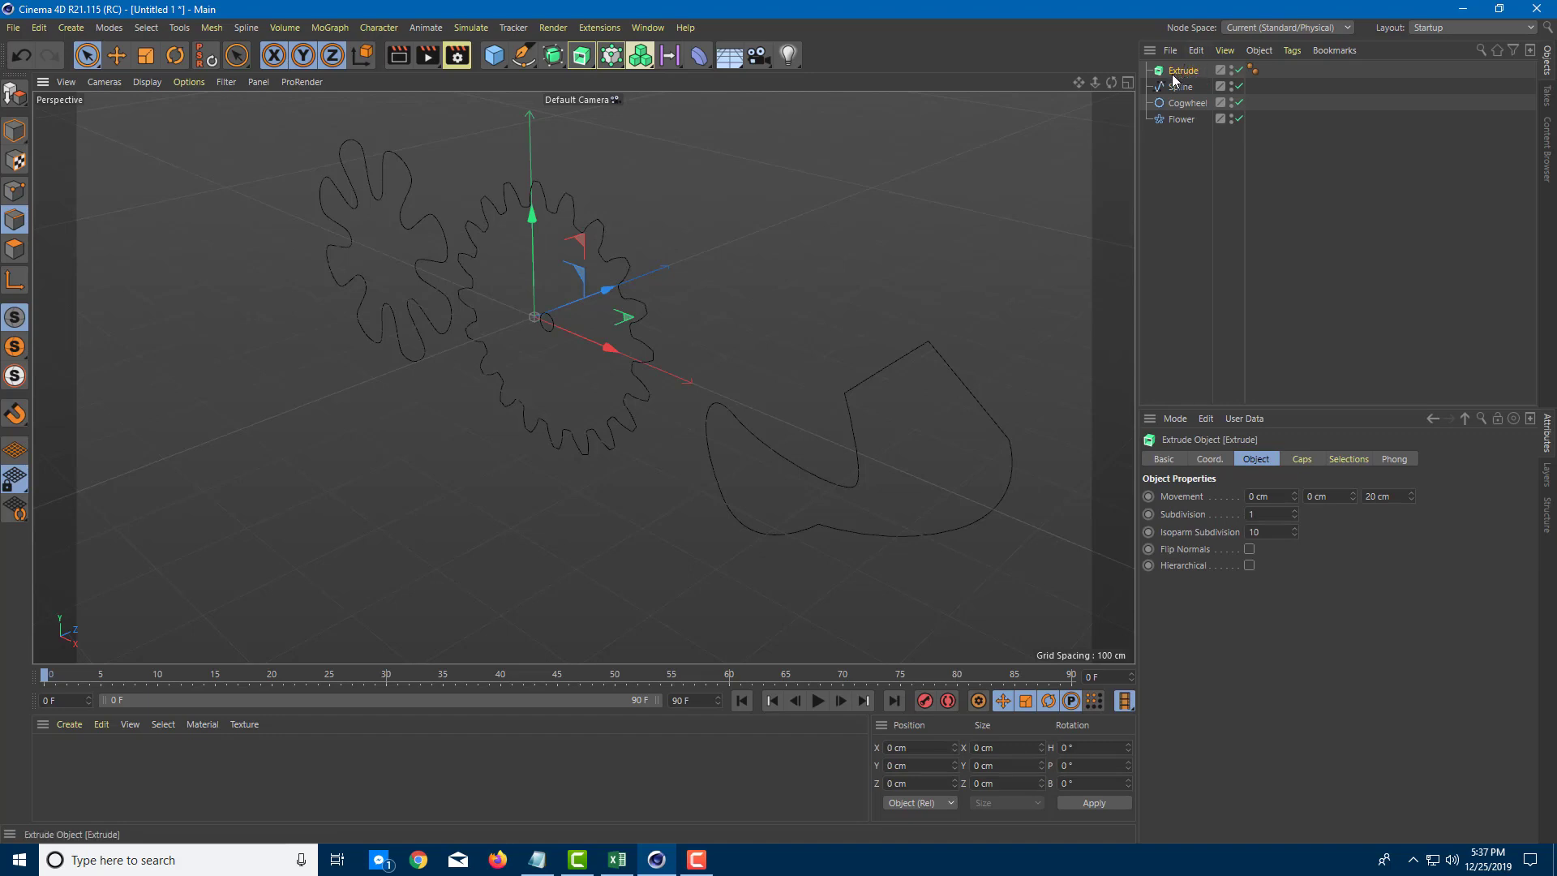
{"action": "left_click", "coordinate": [582, 56]}
{"action": "left_click", "coordinate": [582, 57]}
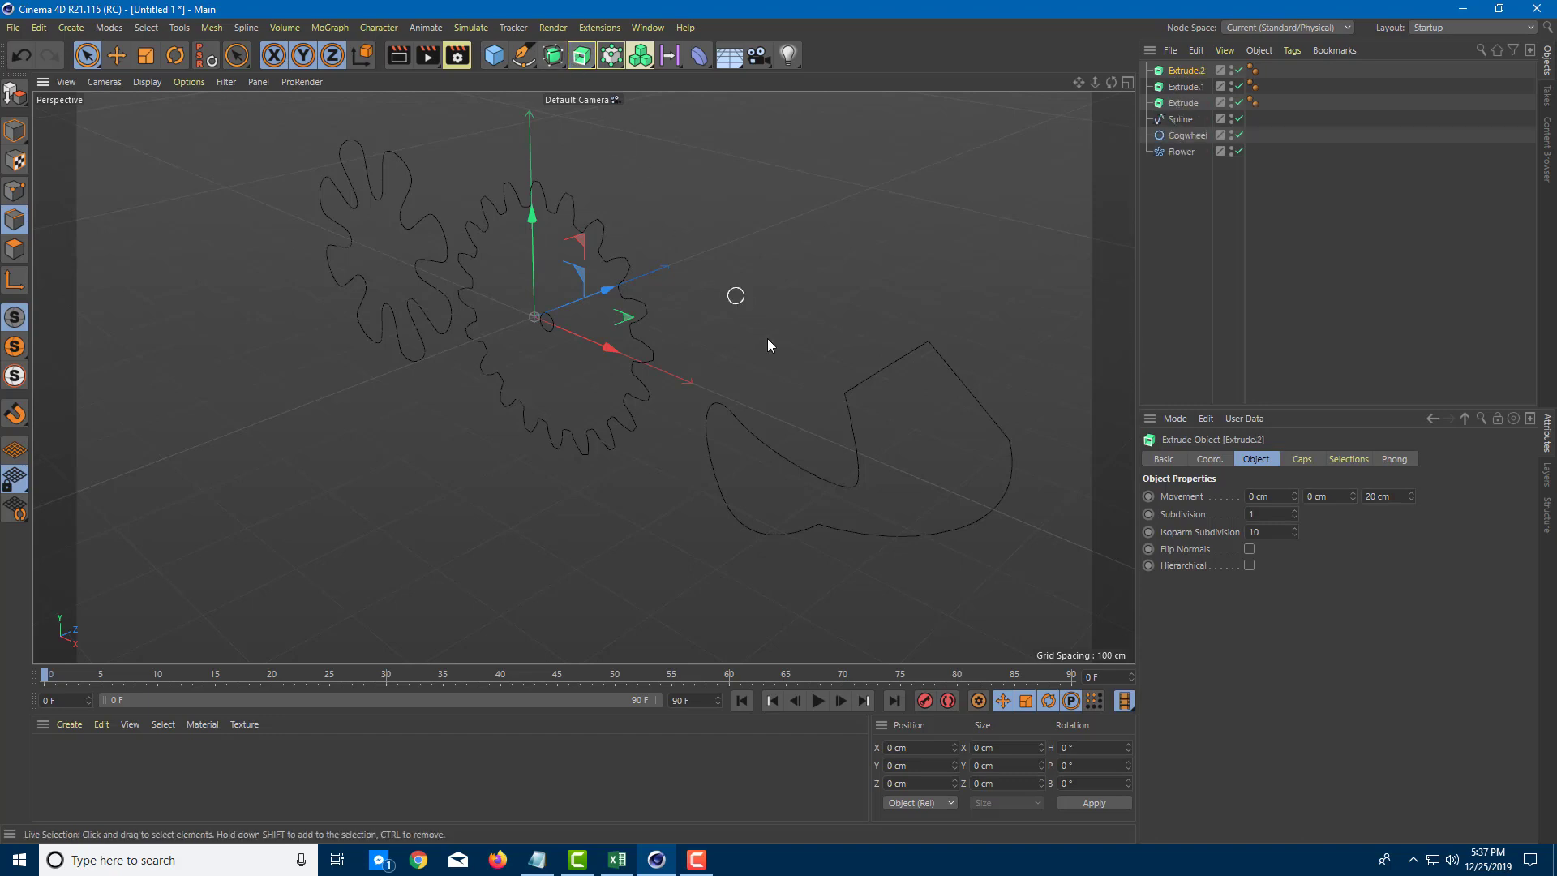
{"action": "left_click_drag", "start_coordinate": [903, 312], "coordinate": [841, 294], "text": "alt"}
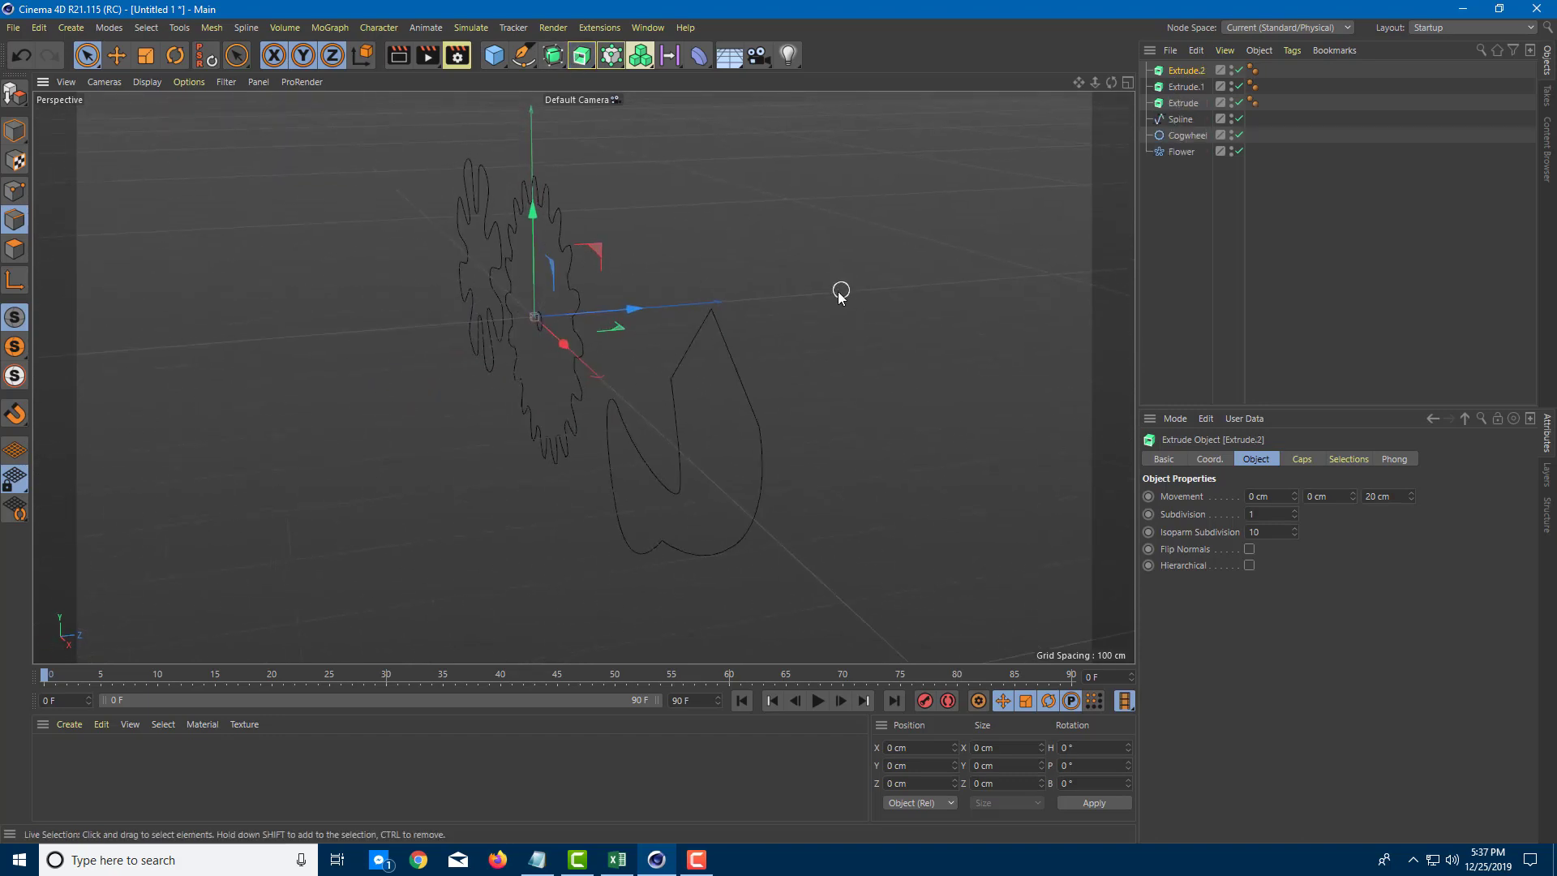
{"action": "left_click_drag", "start_coordinate": [1105, 222], "coordinate": [957, 220], "text": "alt"}
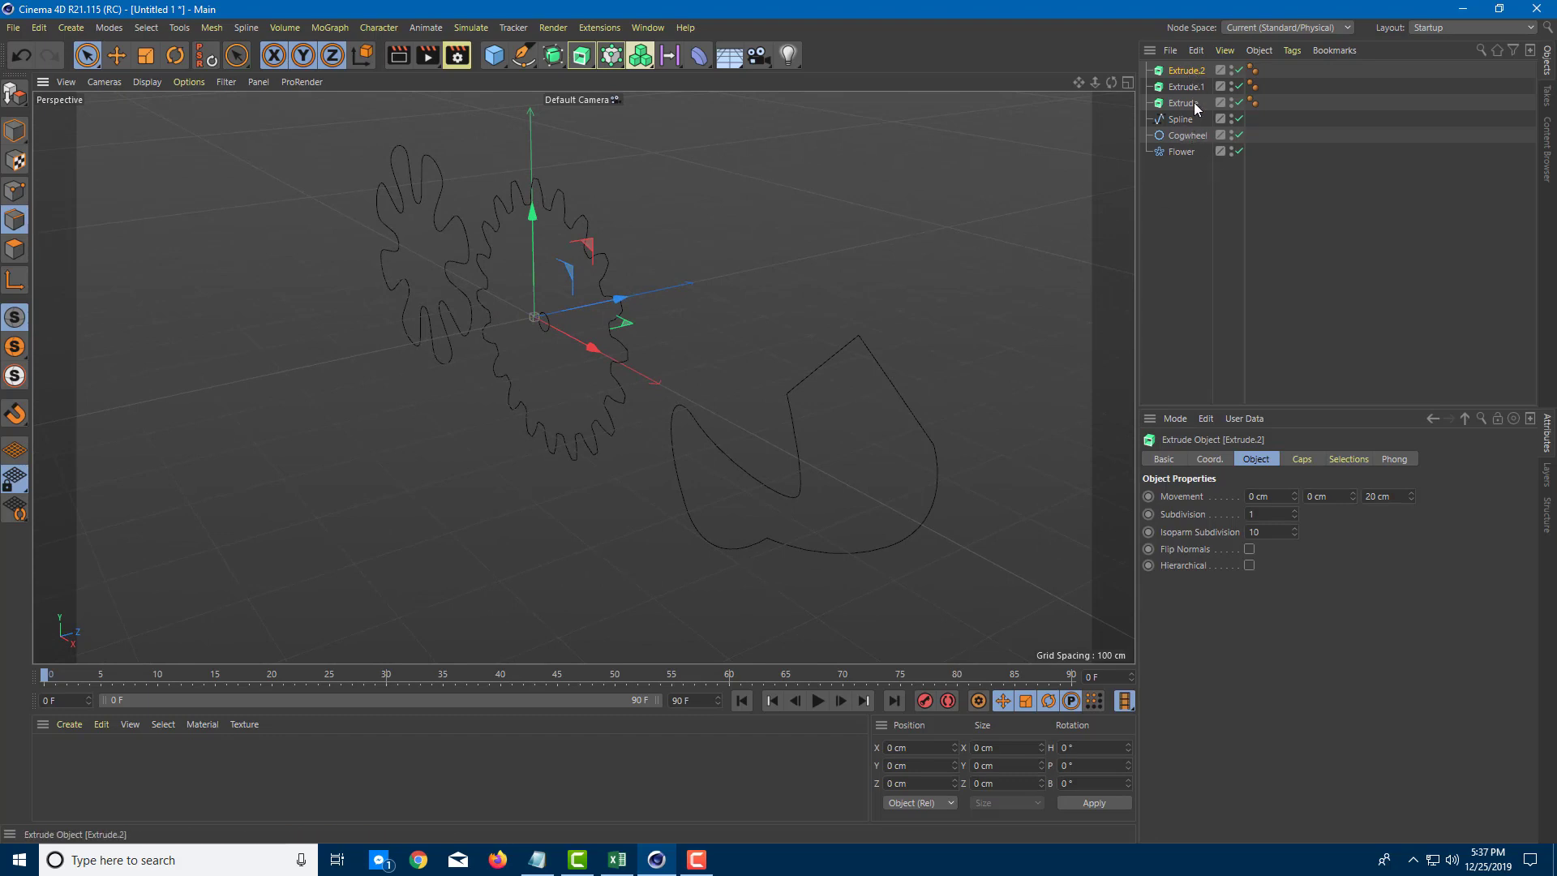
- Parent Spline under Extrude.2, Flower under Extrude.1 and Cogwheel under Extrude
{"action": "left_click", "coordinate": [1180, 121]}
{"action": "left_click_drag", "start_coordinate": [1186, 94], "coordinate": [1190, 73]}
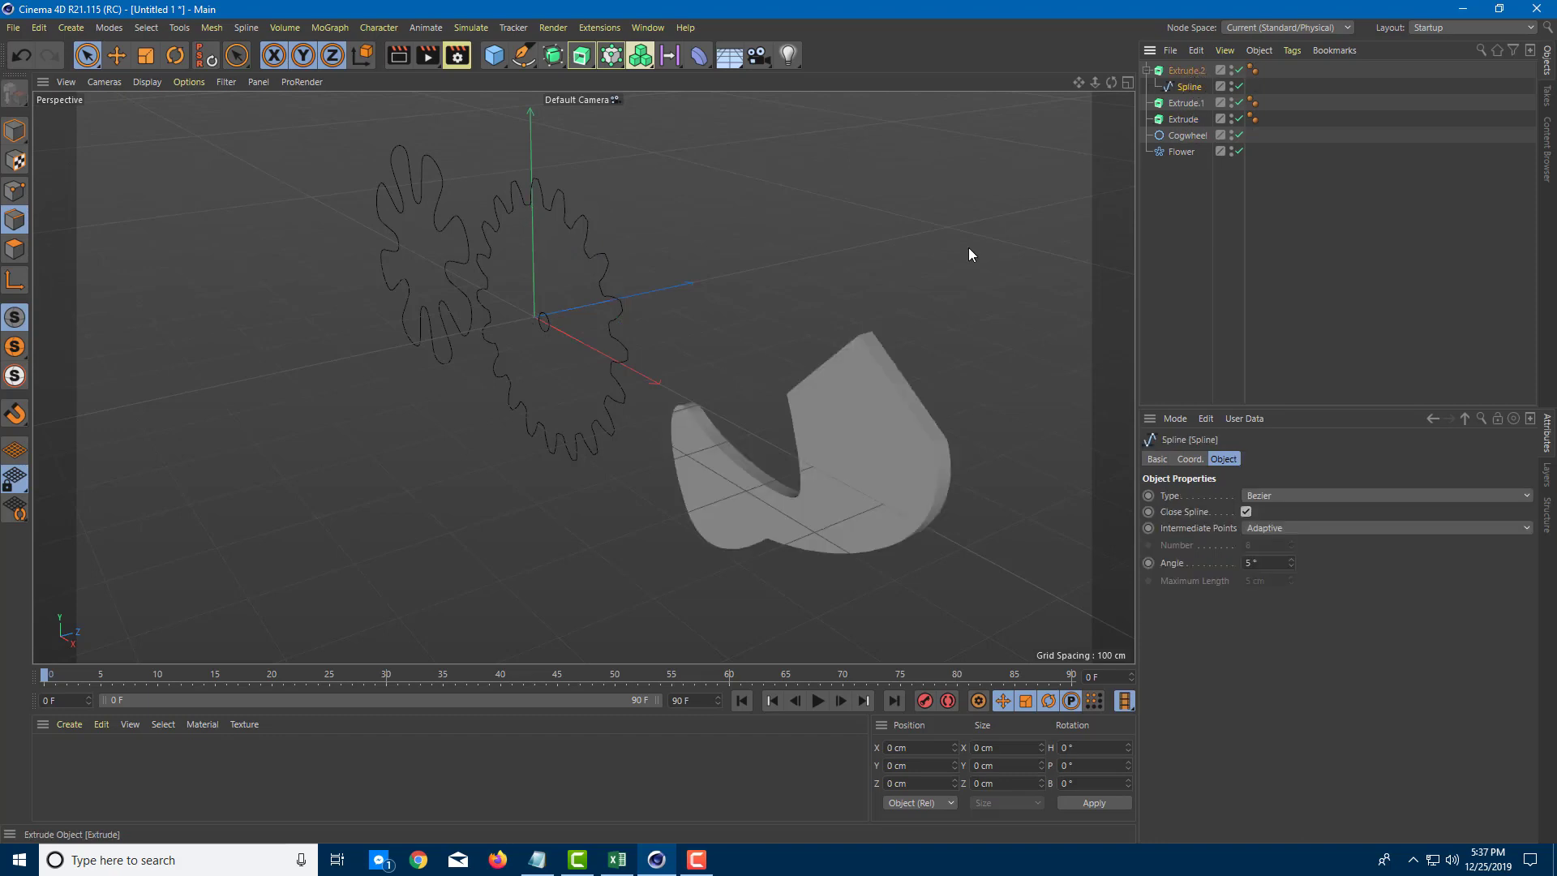
{"action": "left_click_drag", "start_coordinate": [909, 353], "coordinate": [941, 350], "text": "alt"}
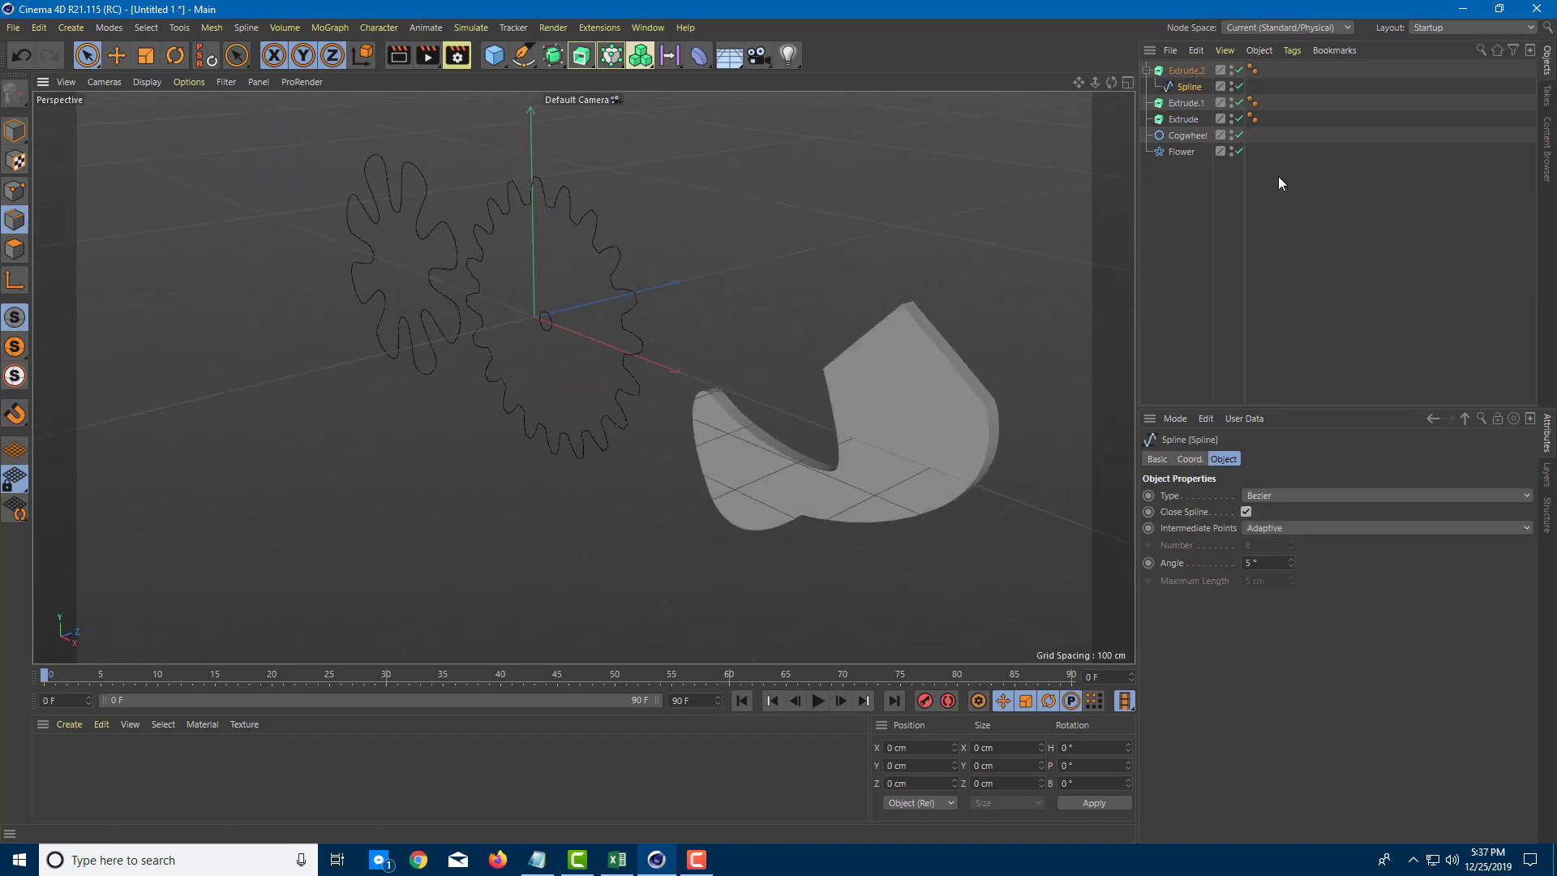
{"action": "left_click", "coordinate": [1186, 136]}
{"action": "left_click_drag", "start_coordinate": [1181, 137], "coordinate": [1183, 104]}
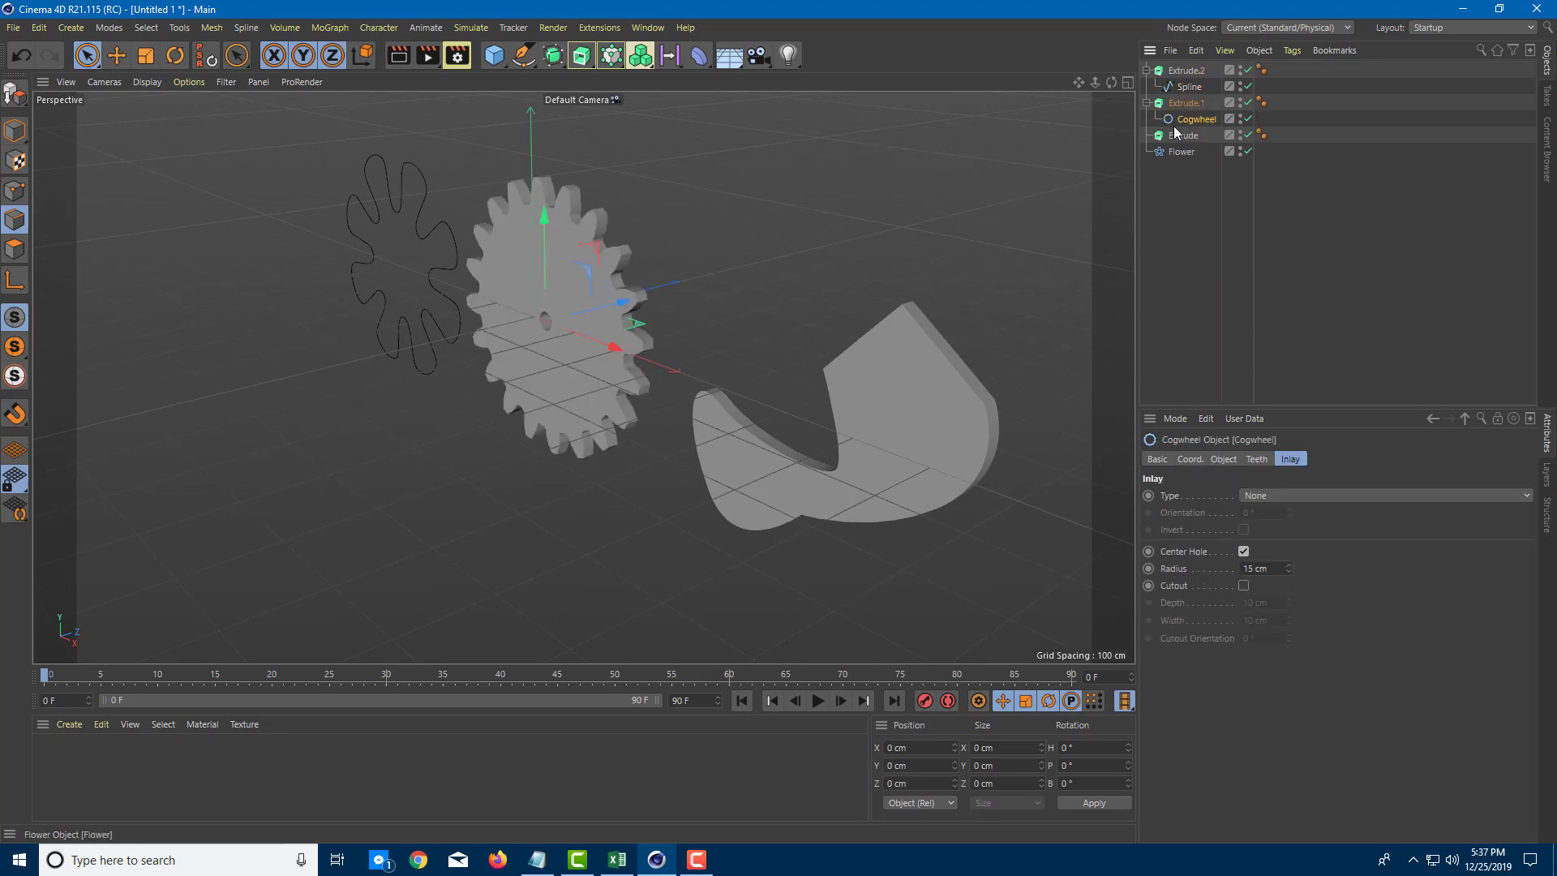
{"action": "left_click_drag", "start_coordinate": [1189, 112], "coordinate": [1189, 110]}
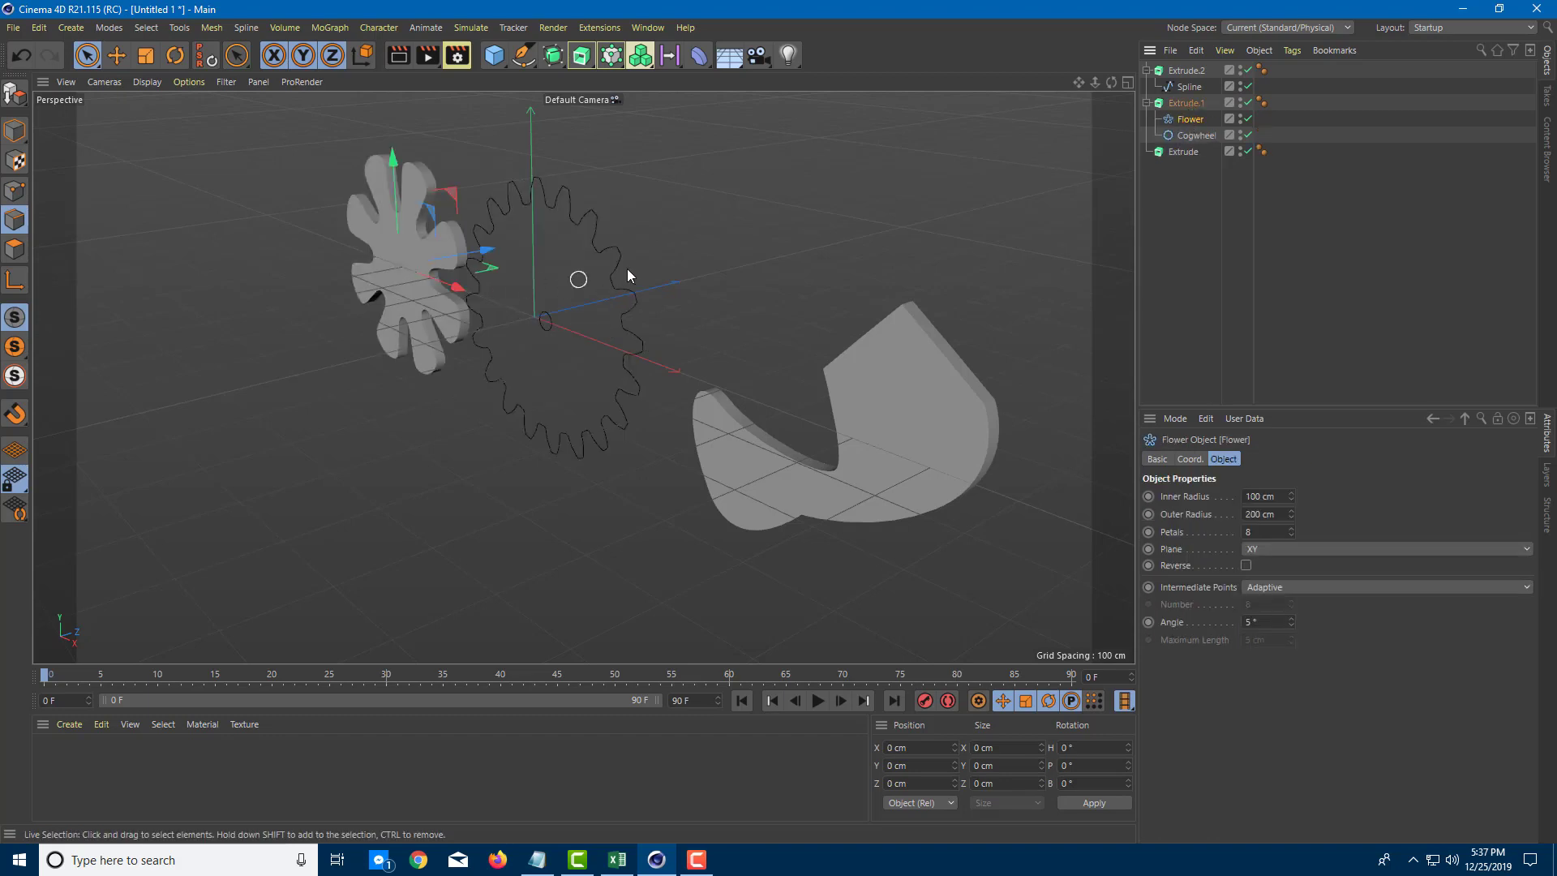
{"action": "scroll", "coordinate": [705, 251], "scroll_direction": "up", "scroll_amount": 2}
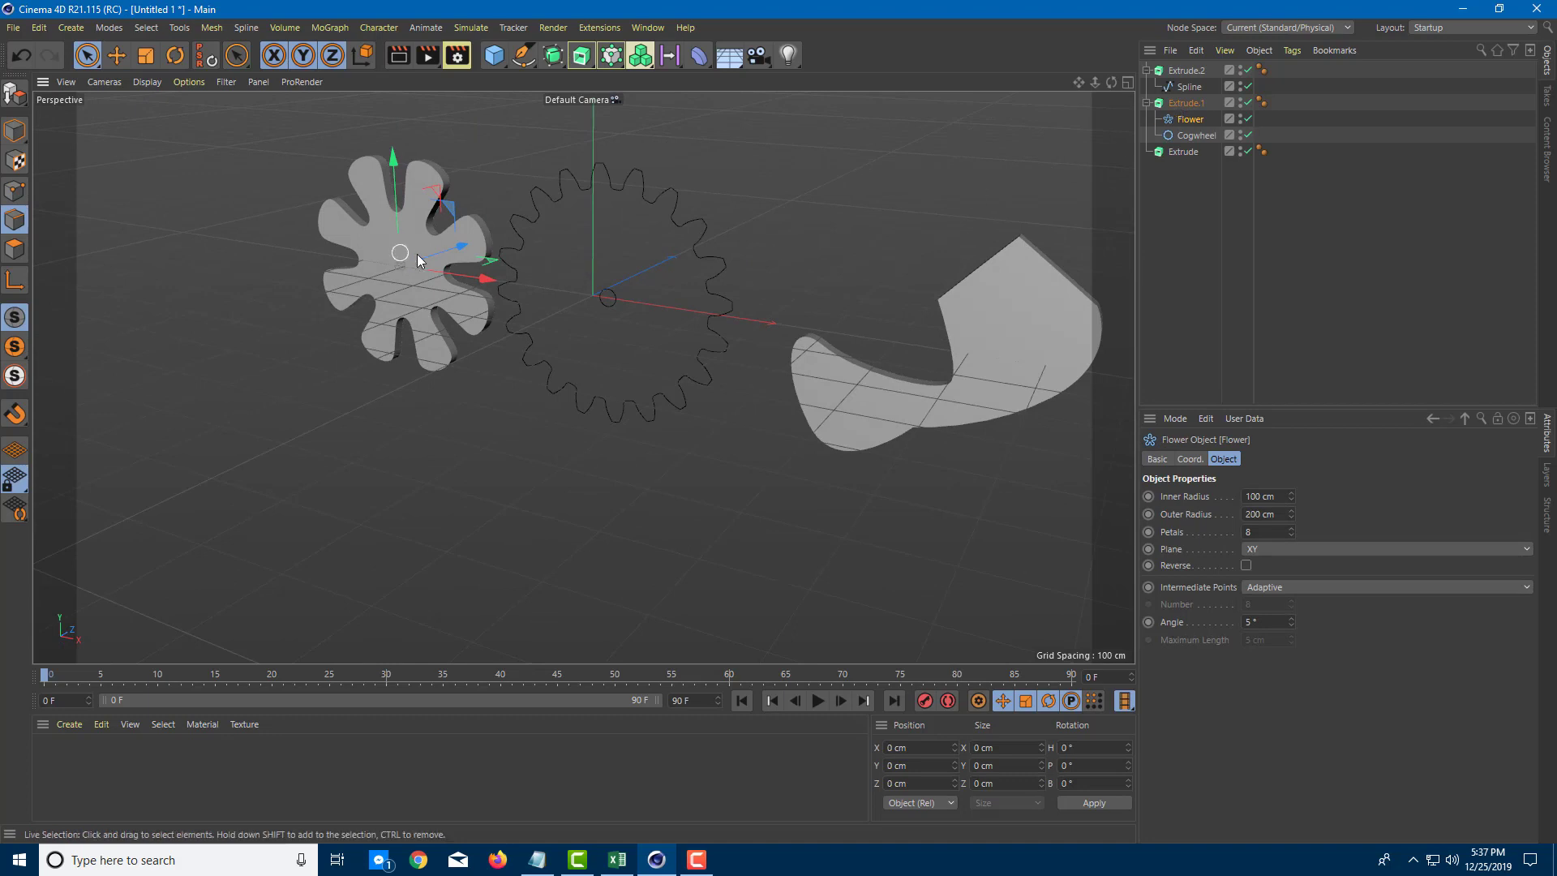
{"action": "left_click_drag", "start_coordinate": [1189, 151], "coordinate": [1189, 151]}
{"action": "left_click_drag", "start_coordinate": [891, 242], "coordinate": [1011, 247], "text": "alt"}
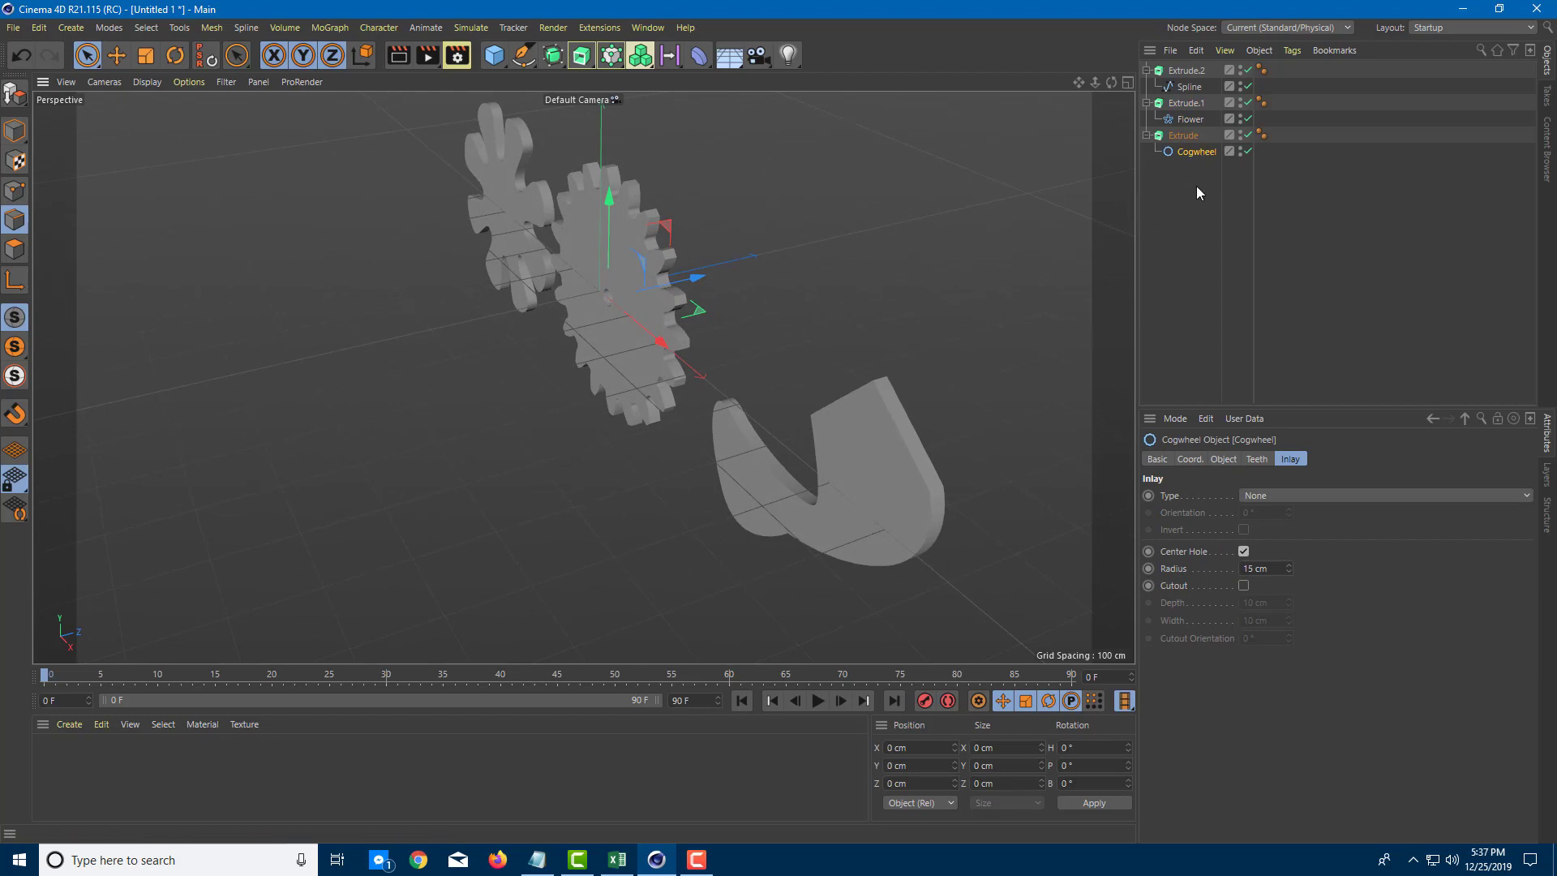
- Set the cogwheel's Extrude Movement Z depth to 80 cm
{"action": "left_click", "coordinate": [1183, 135]}
{"action": "scroll", "coordinate": [1389, 496], "scroll_direction": "up", "scroll_amount": 20}
{"action": "scroll", "coordinate": [1388, 497], "scroll_direction": "up", "scroll_amount": 20}
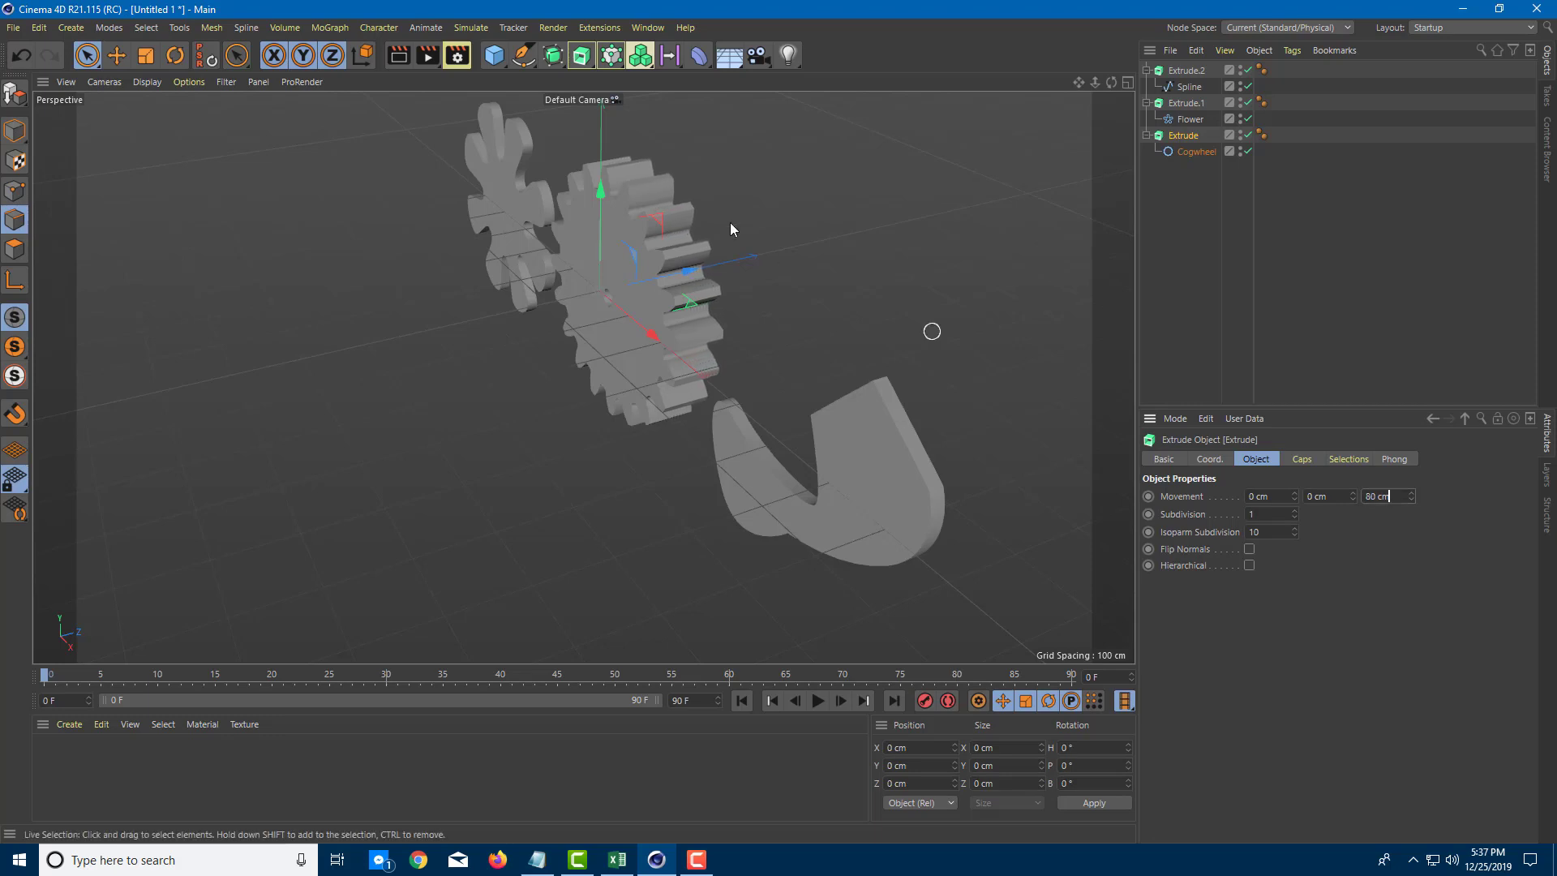
{"action": "left_click_drag", "start_coordinate": [806, 250], "coordinate": [498, 369], "text": "alt"}
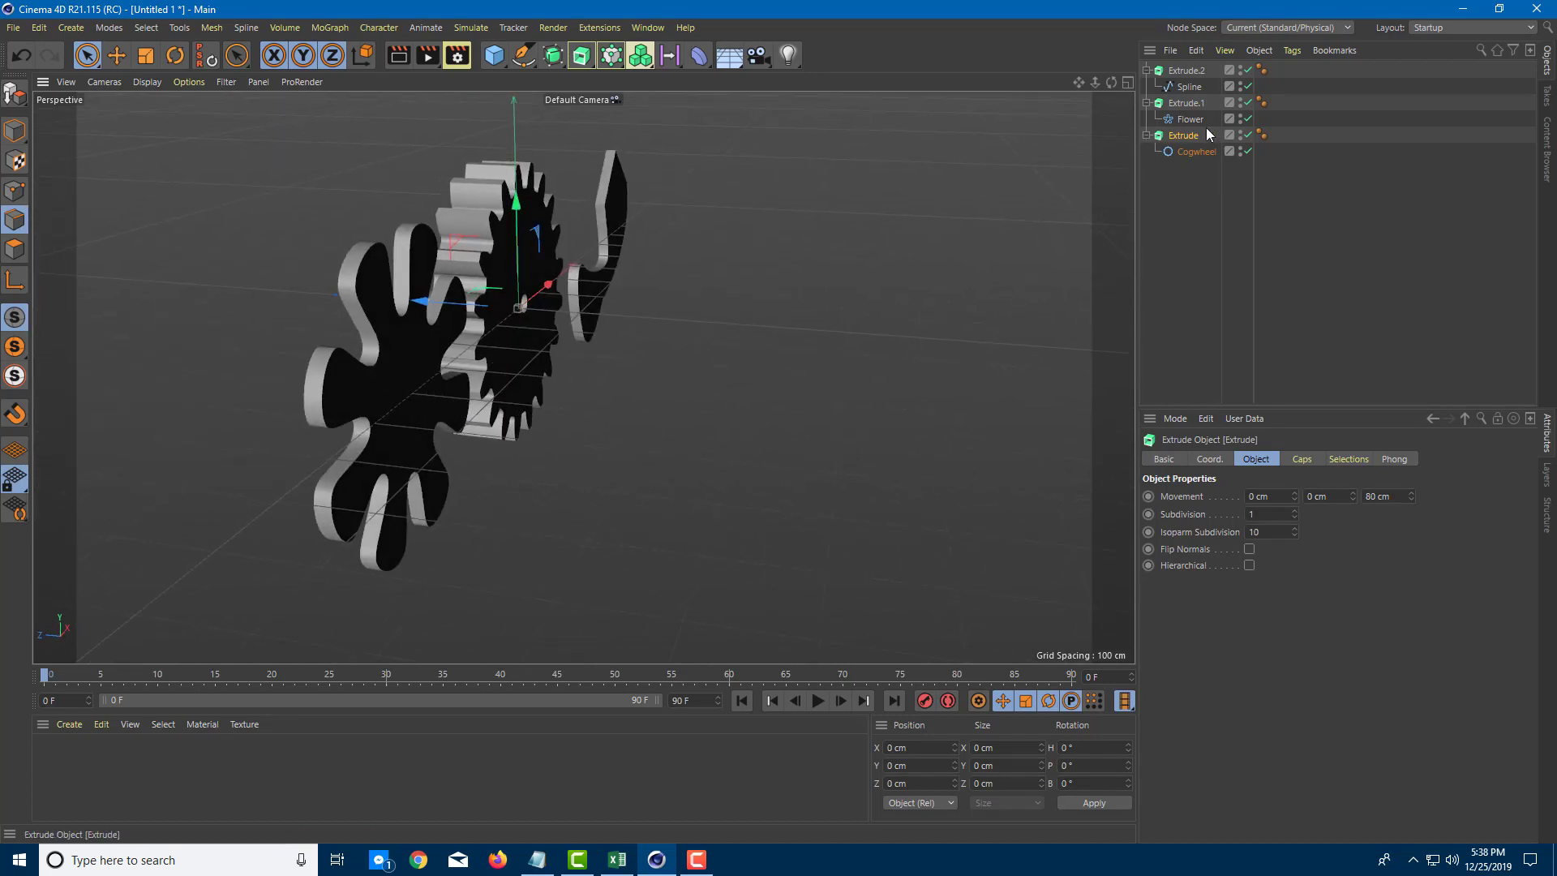
- Thicken the flower's Extrude.1 from 20 cm to 39 cm, then select the Flower
{"action": "left_click", "coordinate": [1192, 104]}
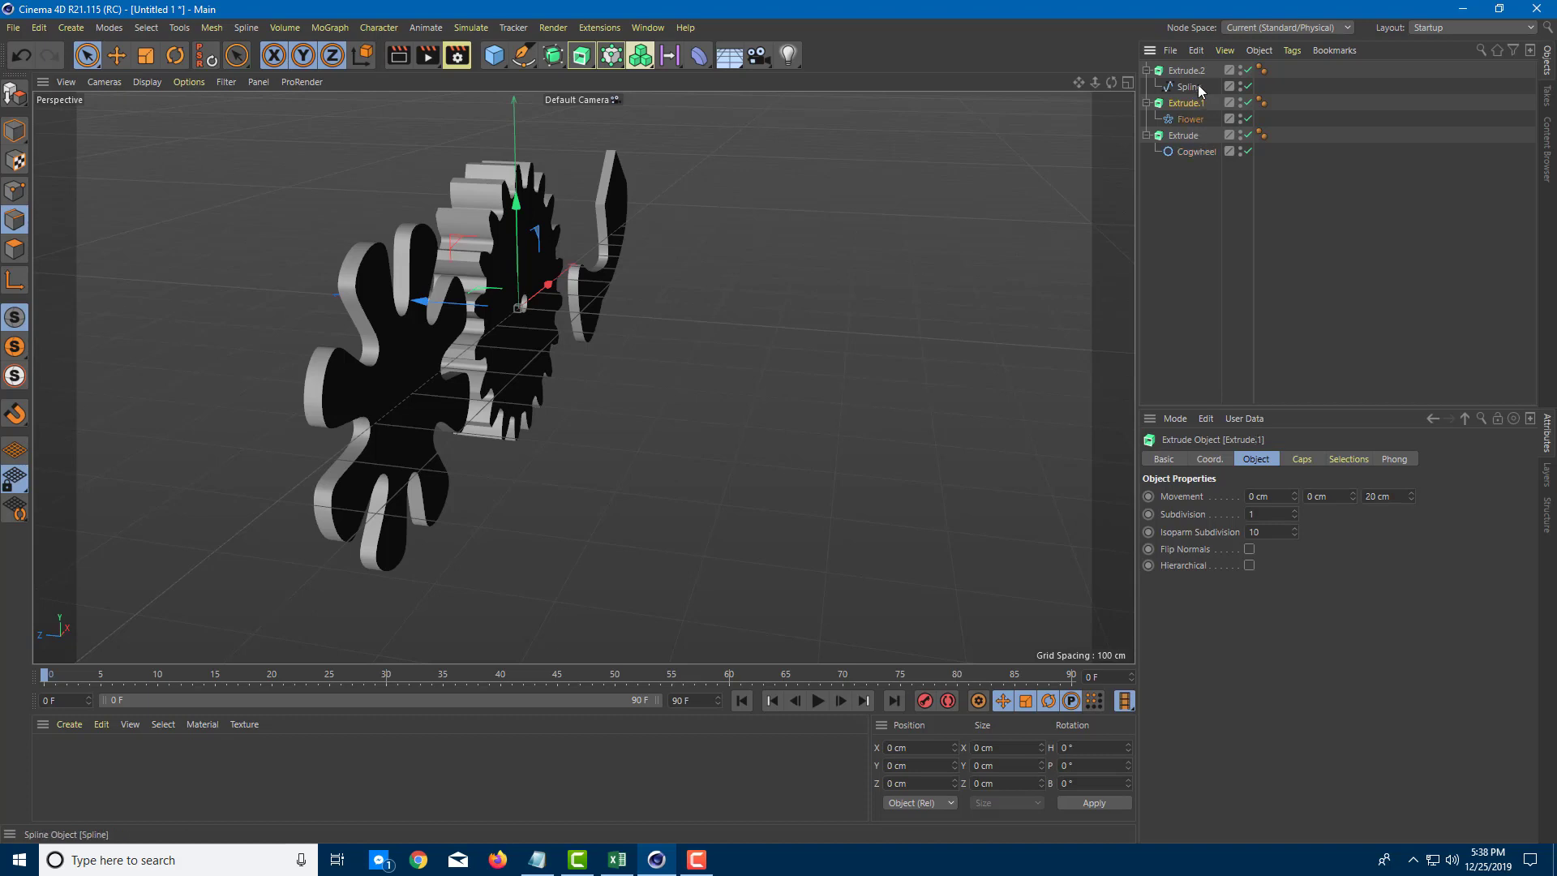
{"action": "left_click_drag", "start_coordinate": [806, 268], "coordinate": [571, 225], "text": "alt"}
{"action": "left_click_drag", "start_coordinate": [776, 255], "coordinate": [861, 327], "text": "alt"}
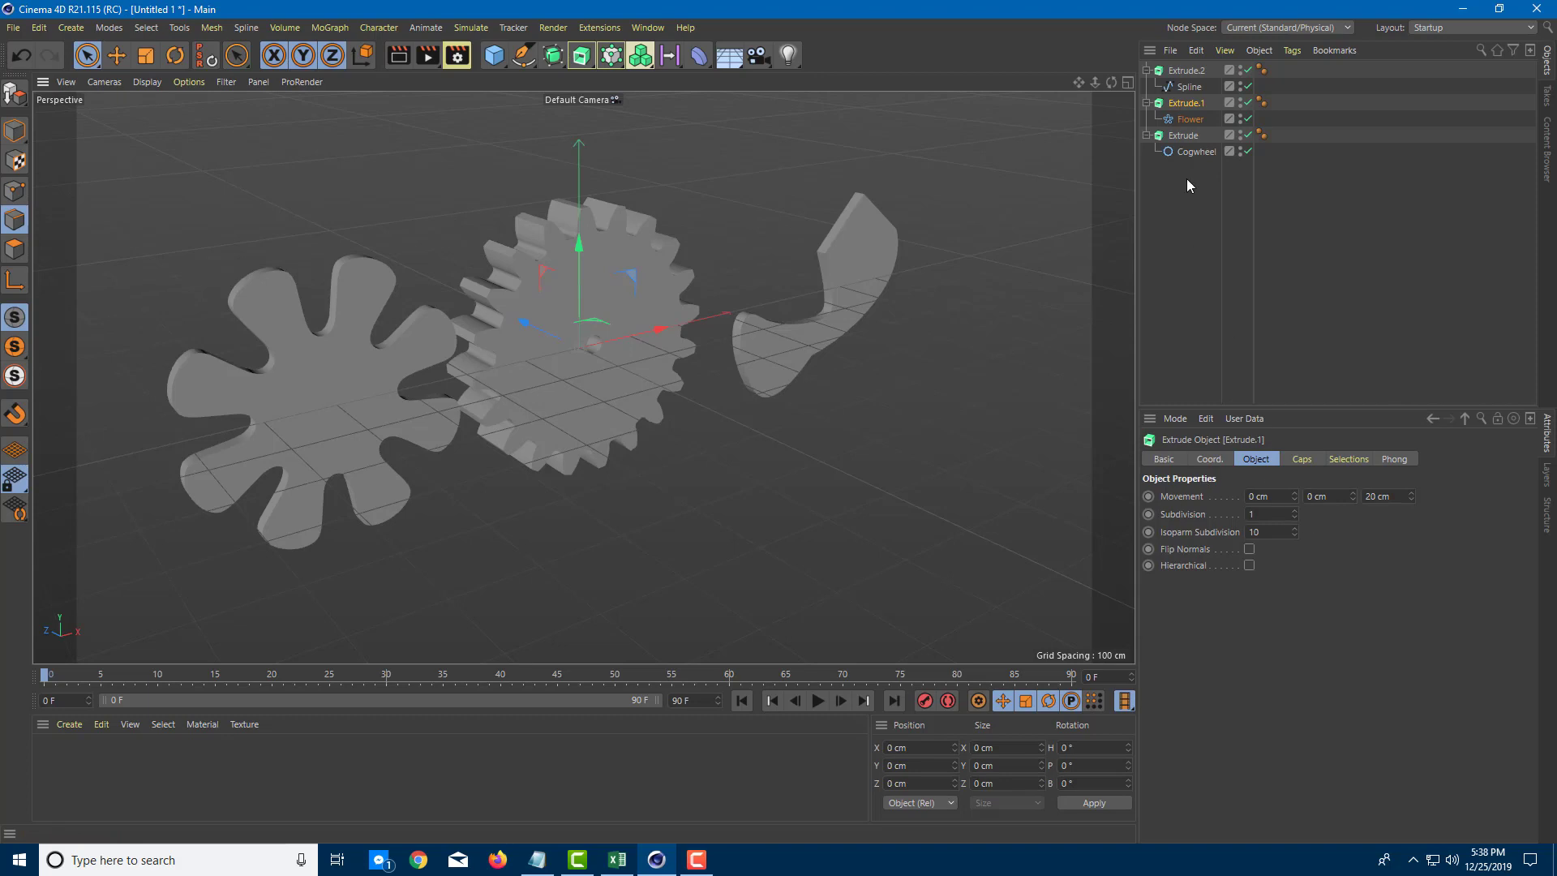
{"action": "left_click_drag", "start_coordinate": [1411, 496], "coordinate": [1439, 496]}
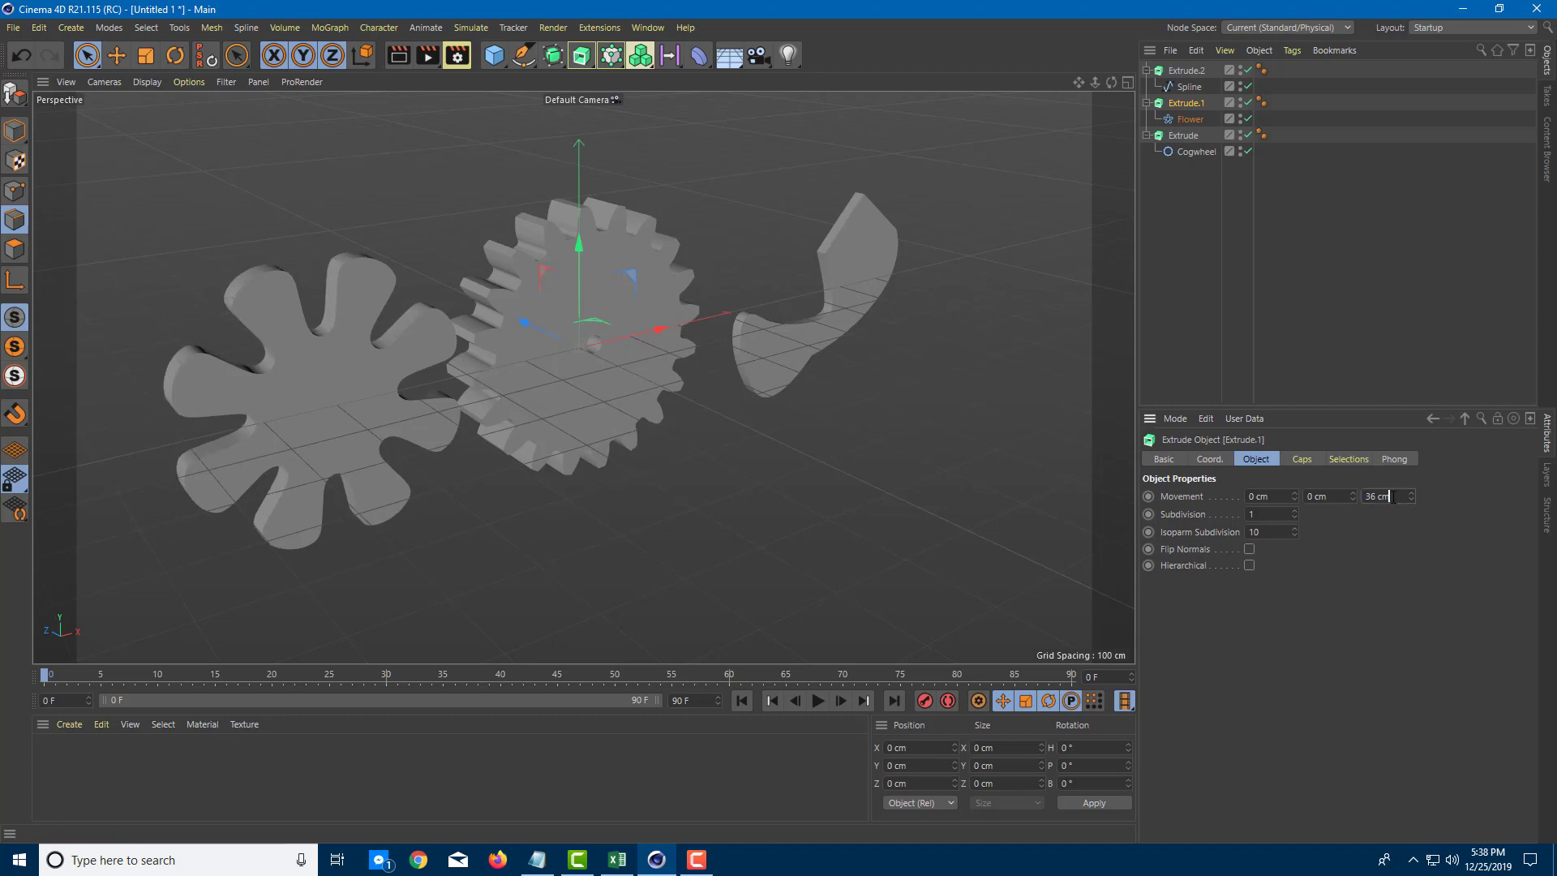
{"action": "left_click_drag", "start_coordinate": [630, 359], "coordinate": [674, 375], "text": "alt"}
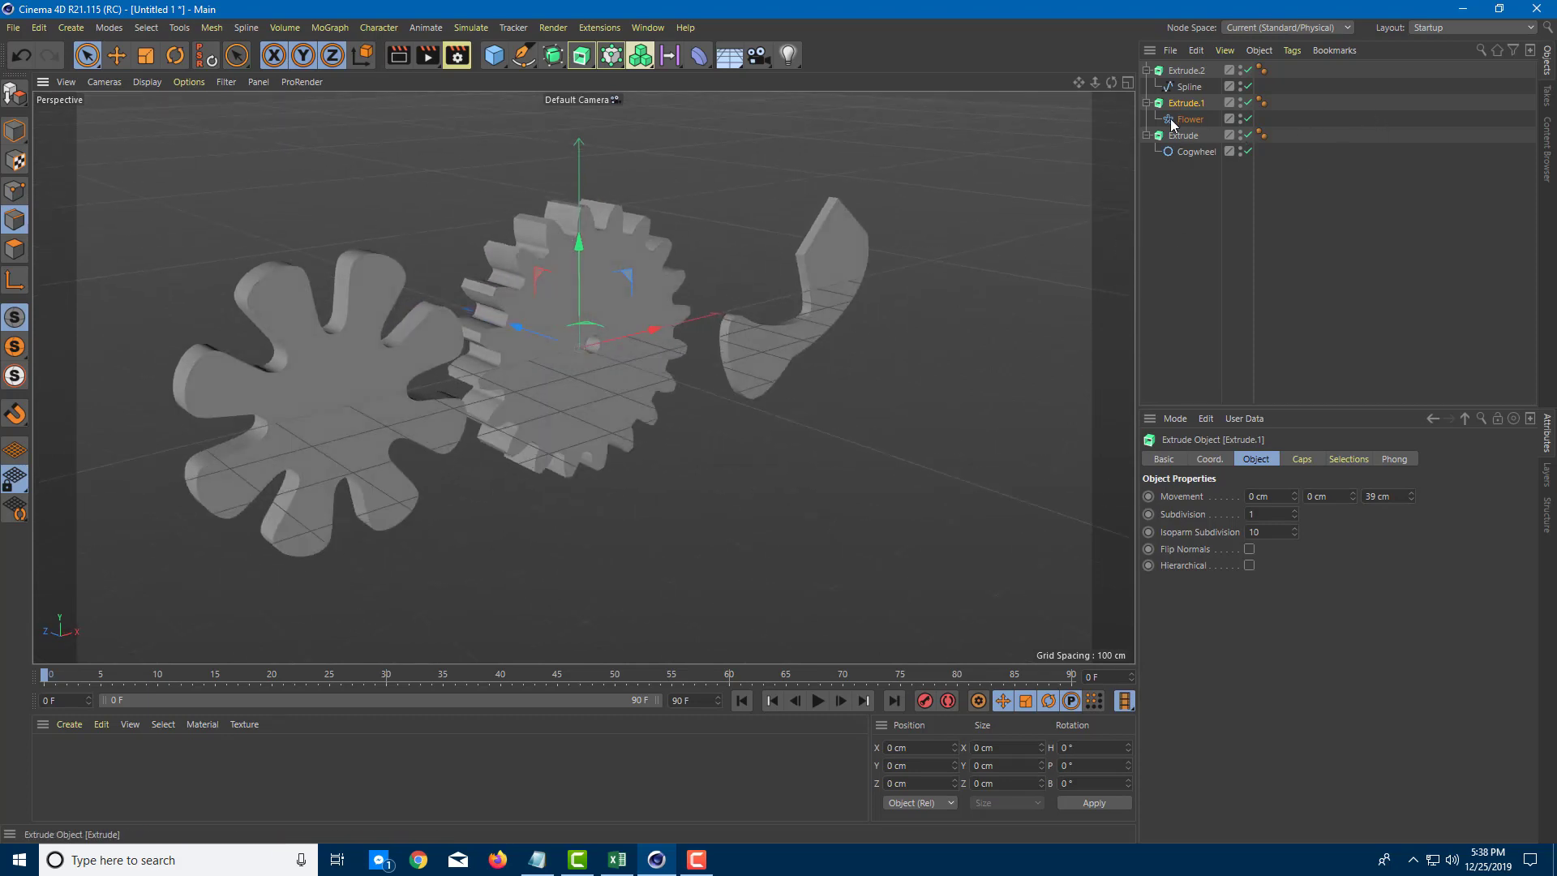
{"action": "left_click", "coordinate": [1189, 120]}
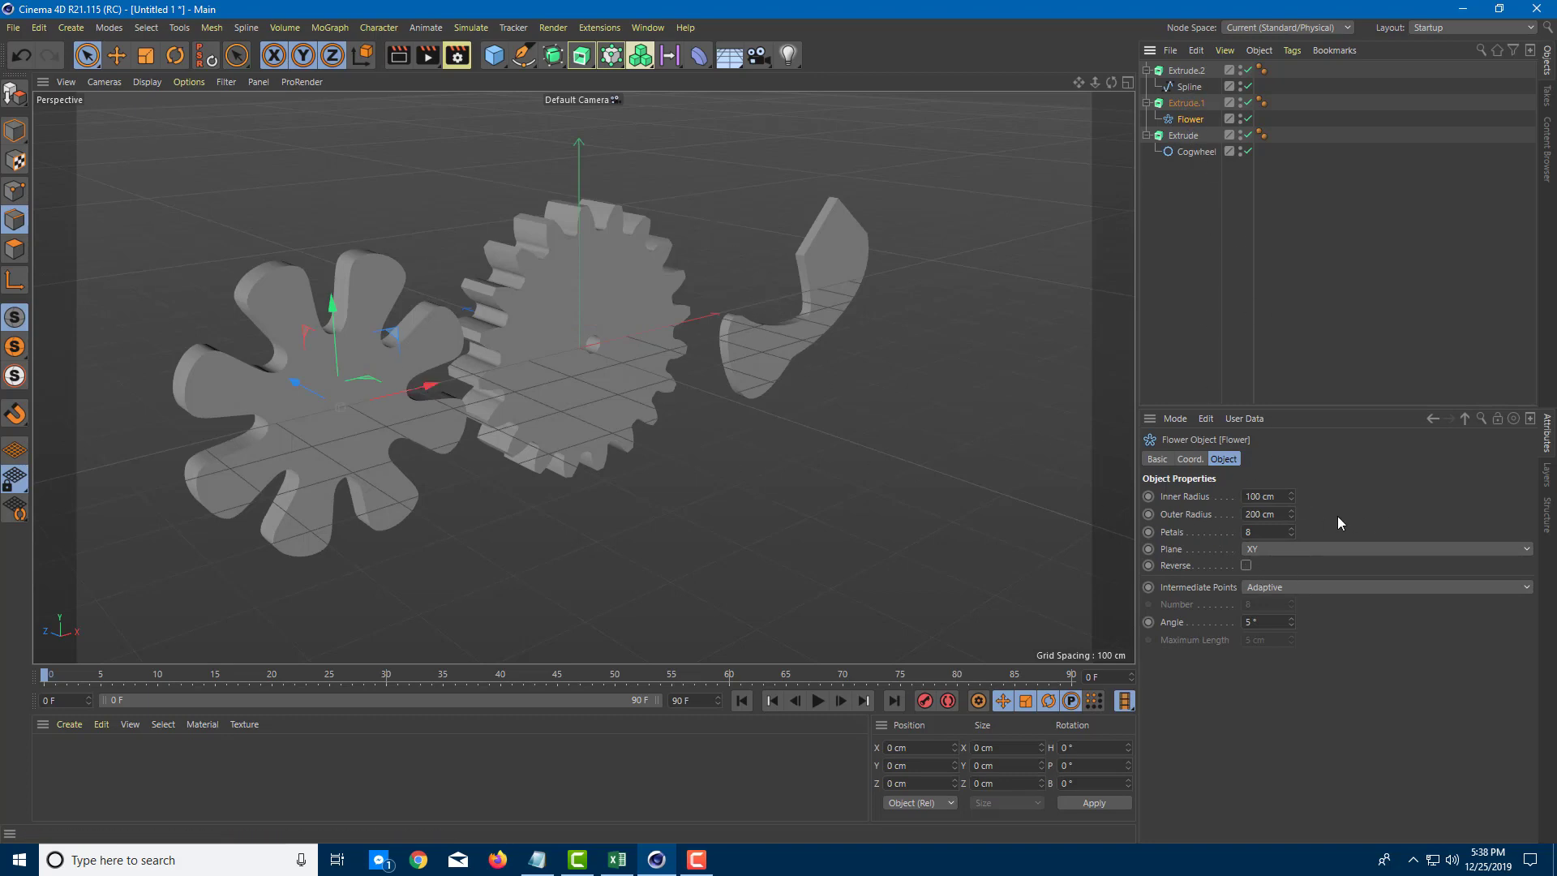
- Set the Flower's petal count to 20
{"action": "scroll", "coordinate": [1265, 514], "scroll_direction": "down", "scroll_amount": 8}
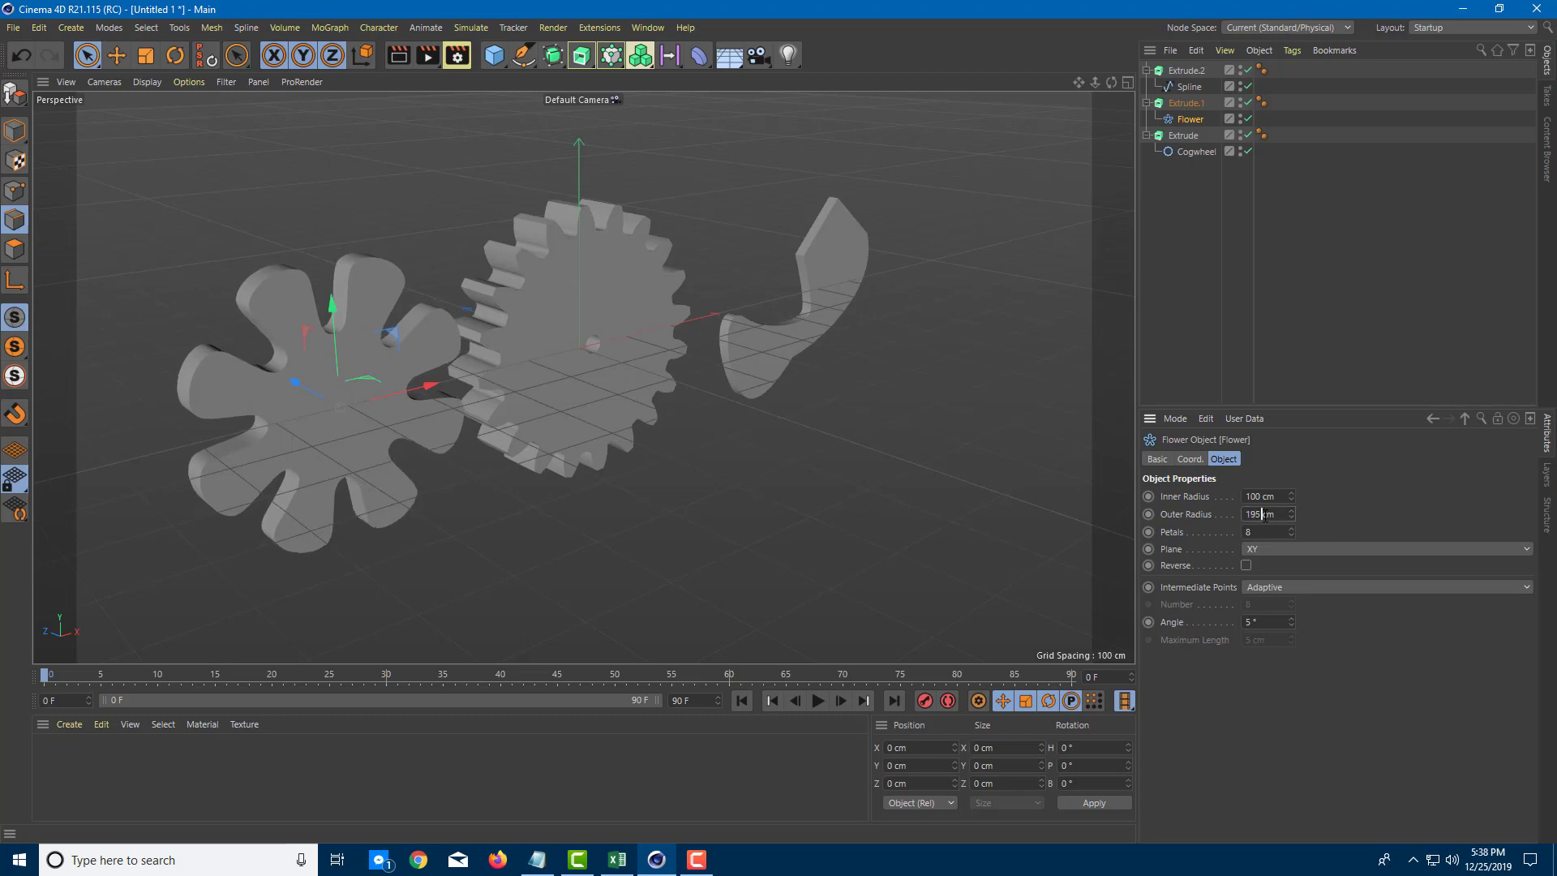
{"action": "scroll", "coordinate": [1265, 516], "scroll_direction": "up", "scroll_amount": 6}
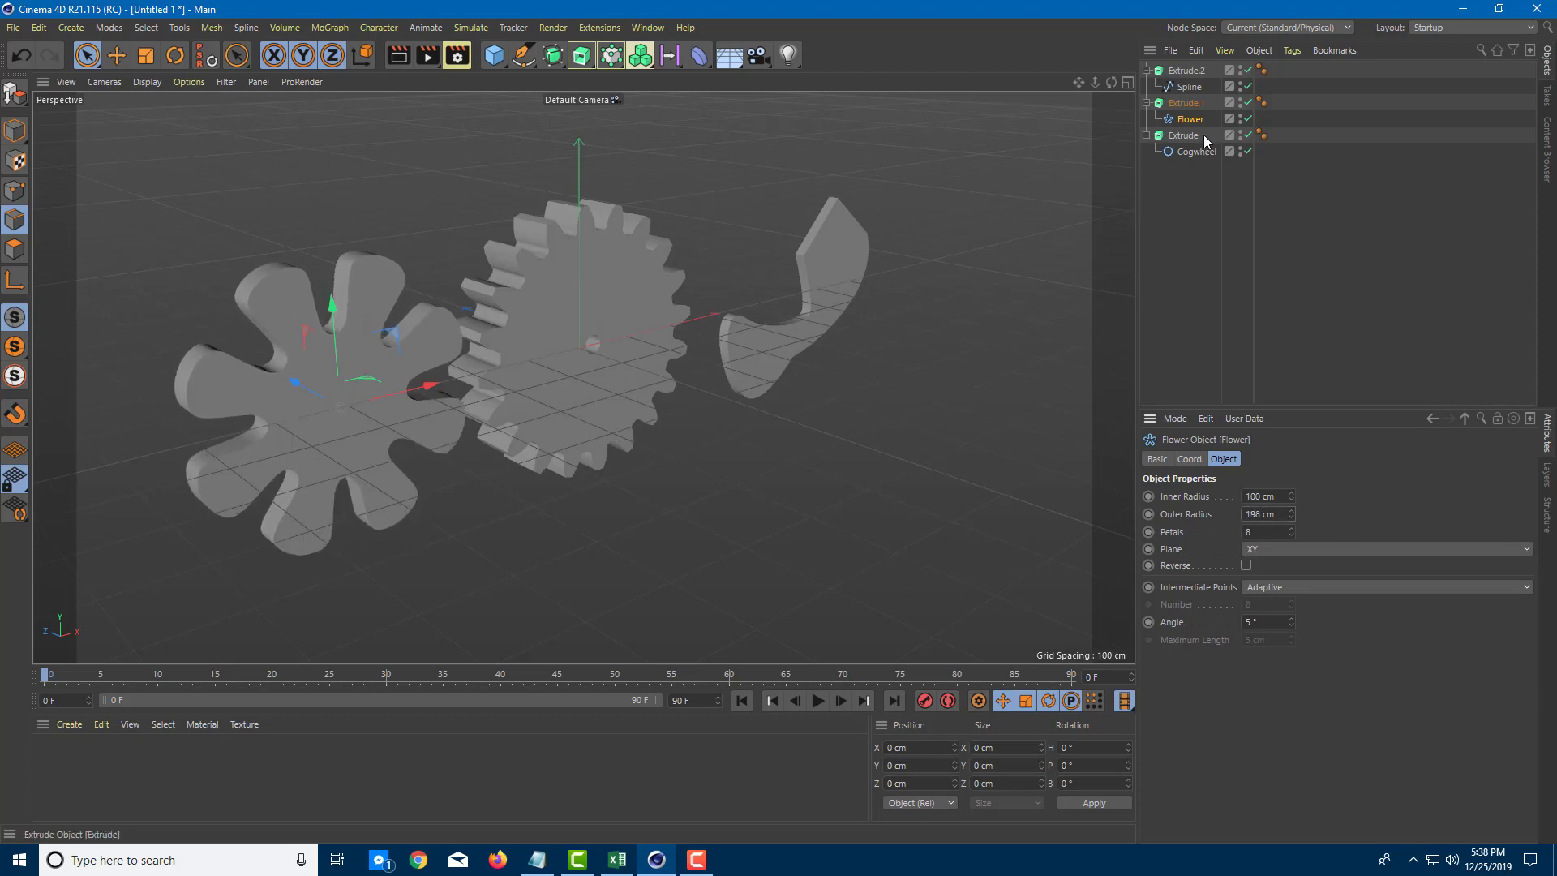
{"action": "scroll", "coordinate": [1265, 496], "scroll_direction": "up", "scroll_amount": 11}
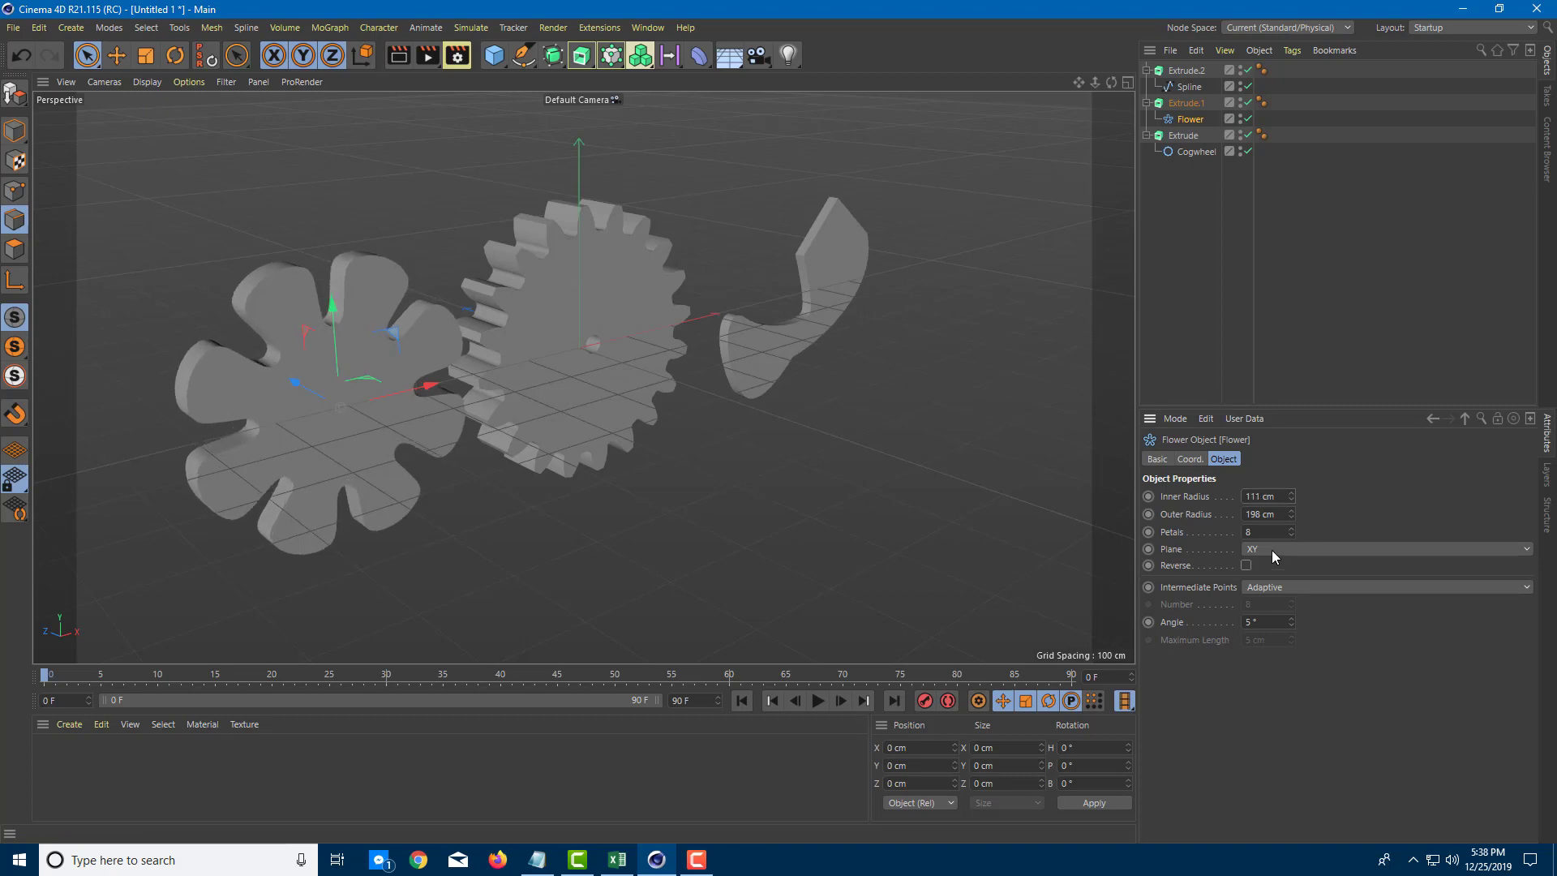
{"action": "scroll", "coordinate": [1263, 531], "scroll_direction": "up", "scroll_amount": 12}
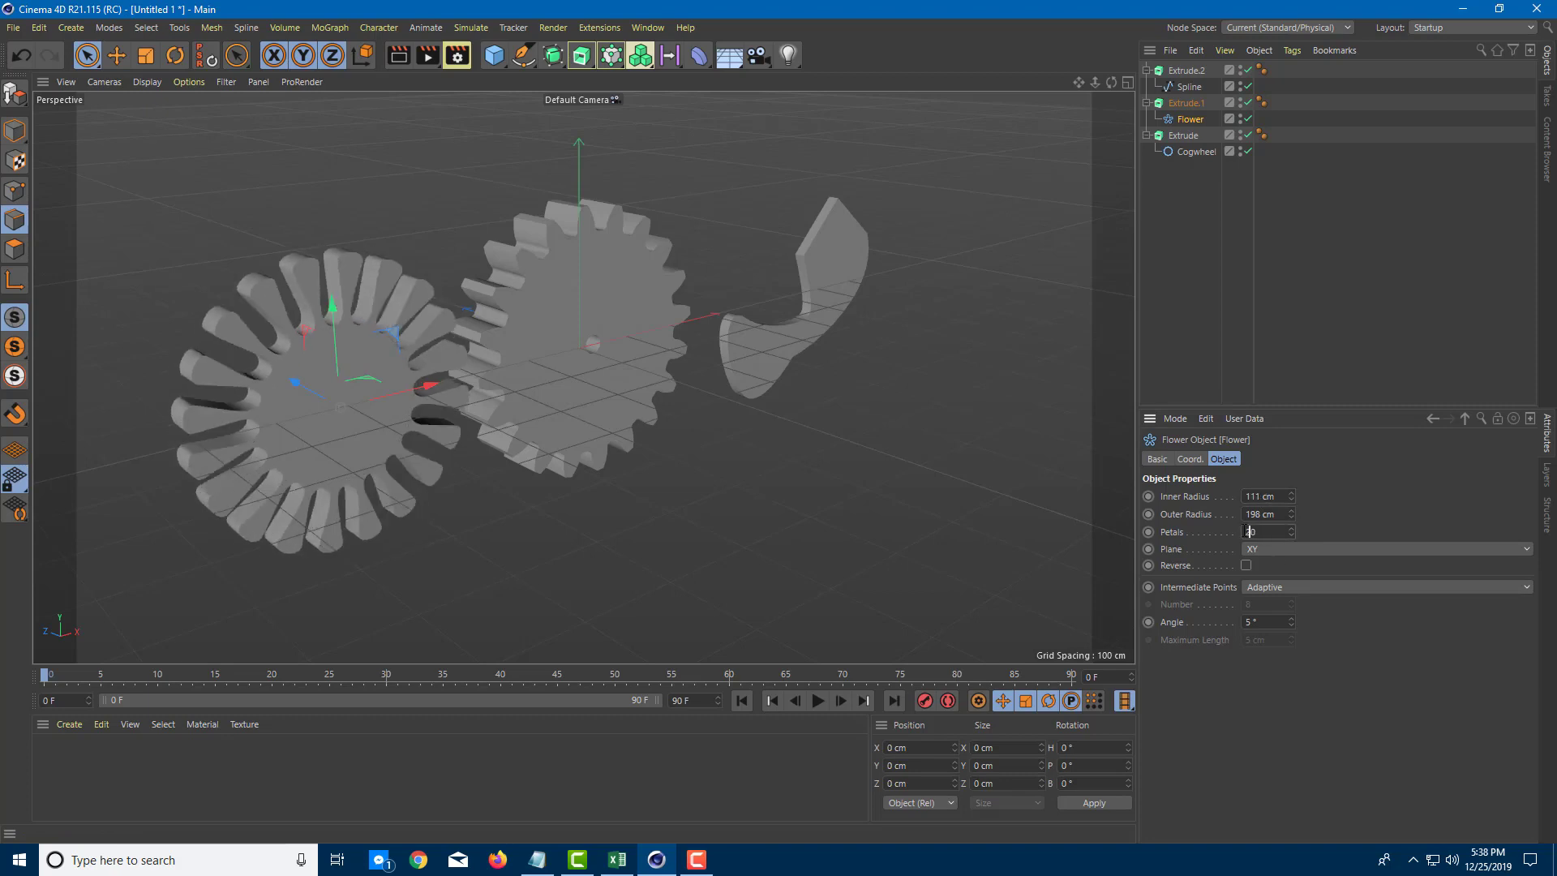
{"action": "left_click_drag", "start_coordinate": [560, 431], "coordinate": [999, 461], "text": "alt"}
- Try the ZY and XZ planes, leave the flower on XY, and raise its angle to 8°
{"action": "left_click", "coordinate": [1296, 551]}
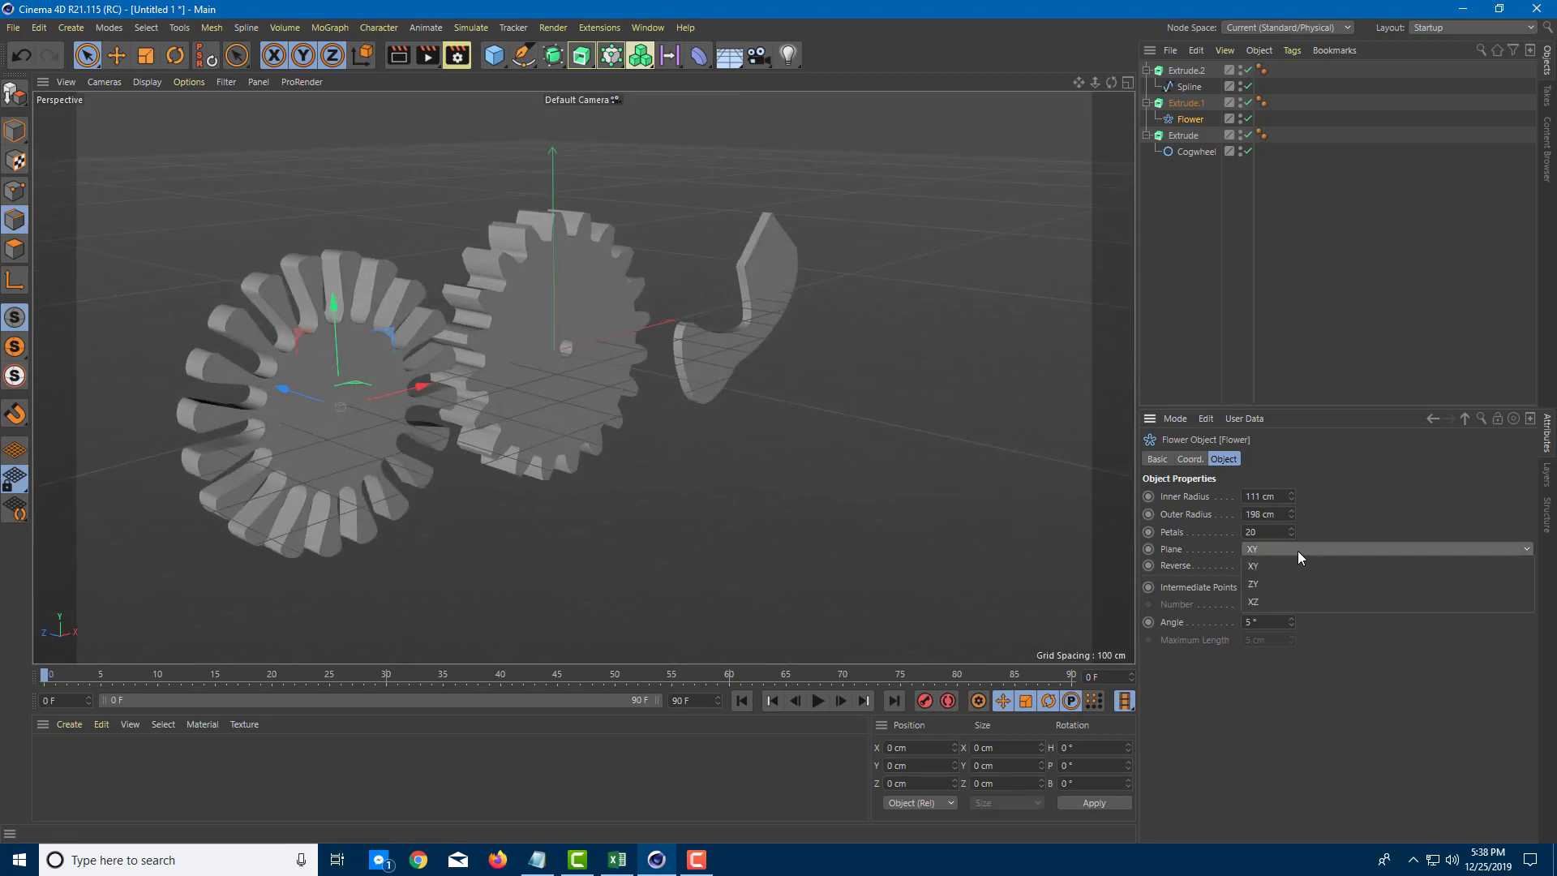
{"action": "left_click", "coordinate": [1288, 578]}
{"action": "left_click", "coordinate": [1297, 551]}
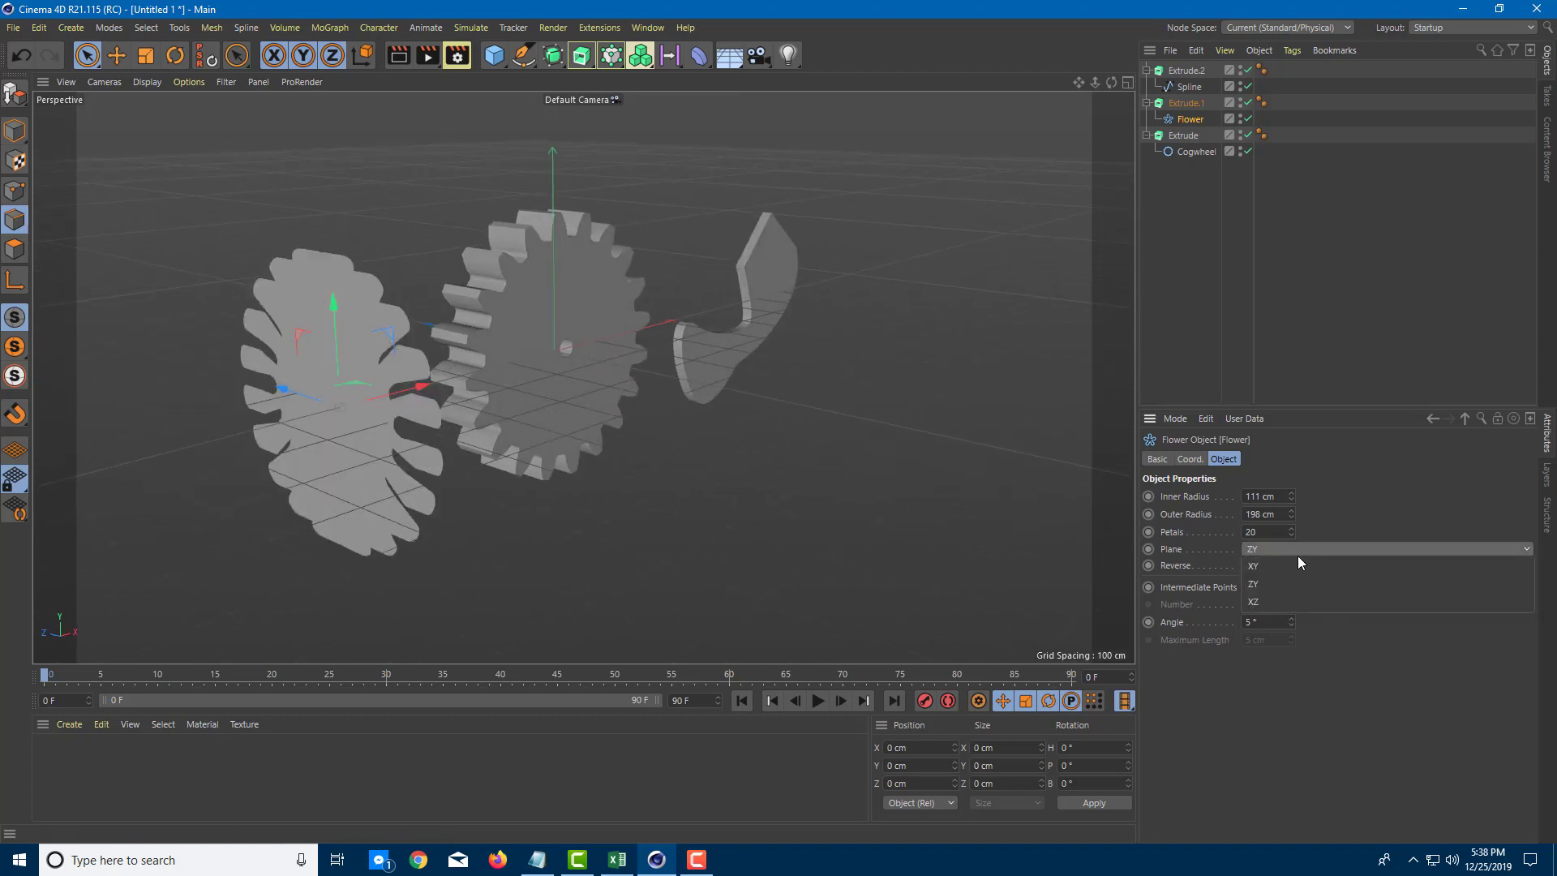
{"action": "left_click", "coordinate": [1295, 566]}
{"action": "left_click", "coordinate": [1298, 553]}
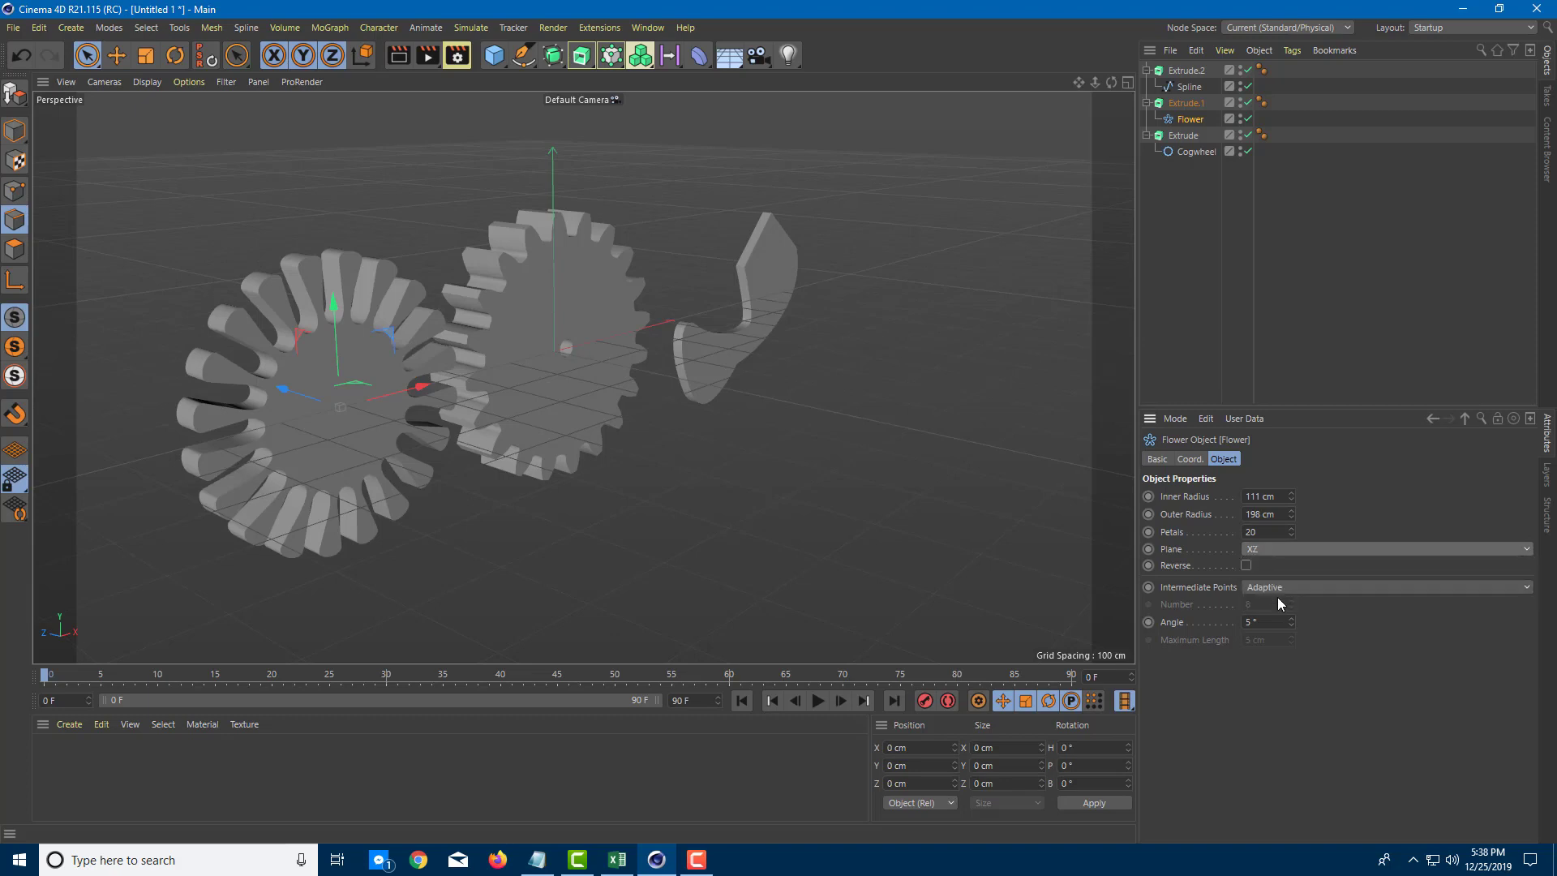
{"action": "left_click", "coordinate": [1277, 600]}
{"action": "left_click", "coordinate": [1286, 548]}
{"action": "left_click", "coordinate": [1287, 581]}
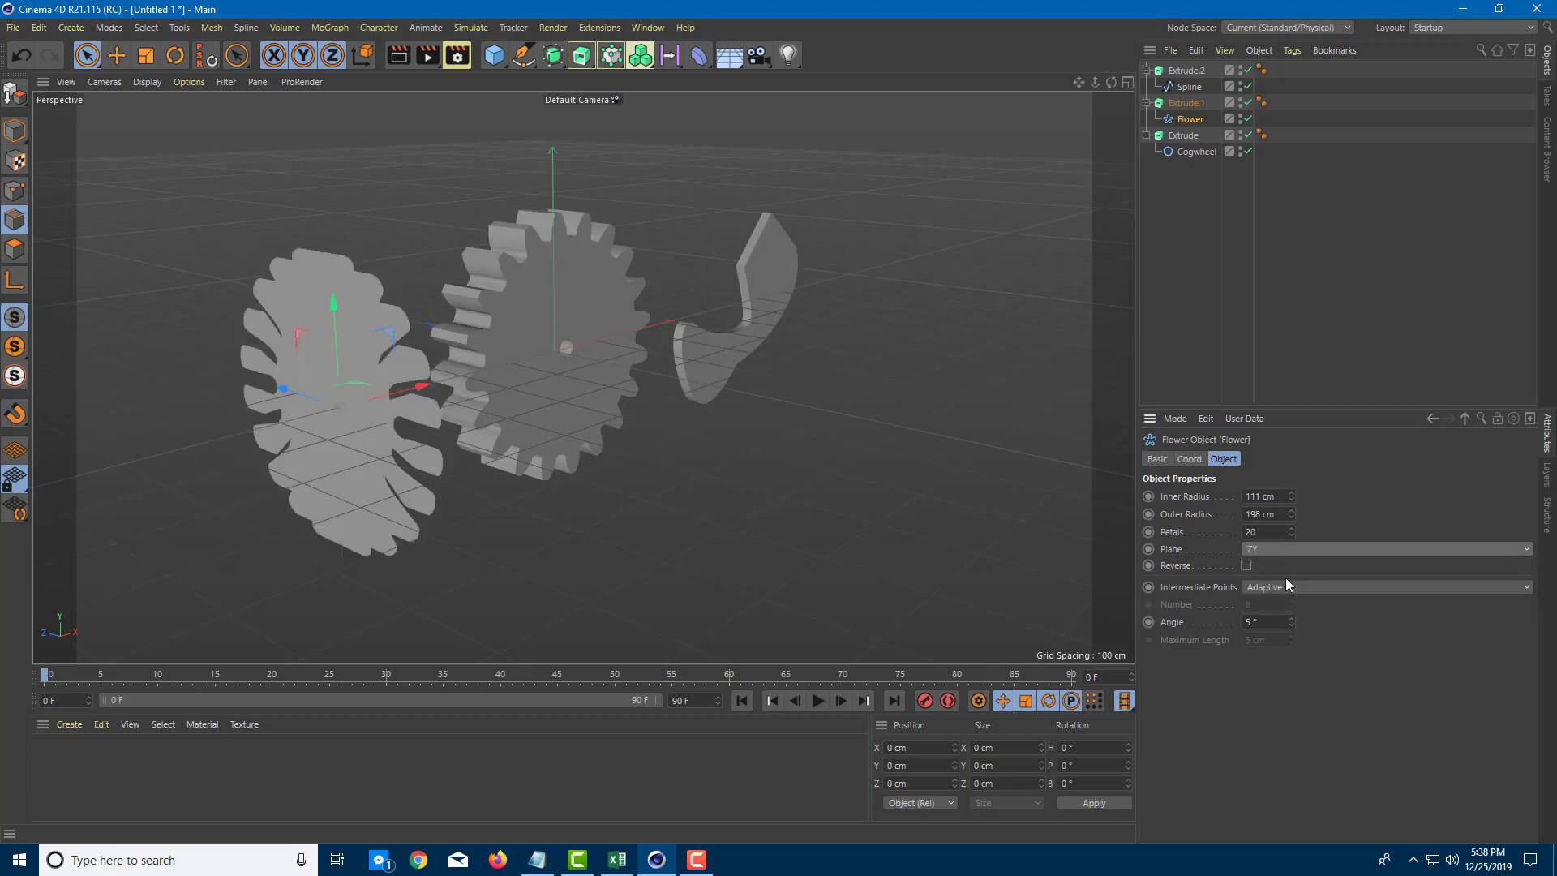
{"action": "left_click", "coordinate": [1276, 549]}
{"action": "left_click", "coordinate": [1270, 566]}
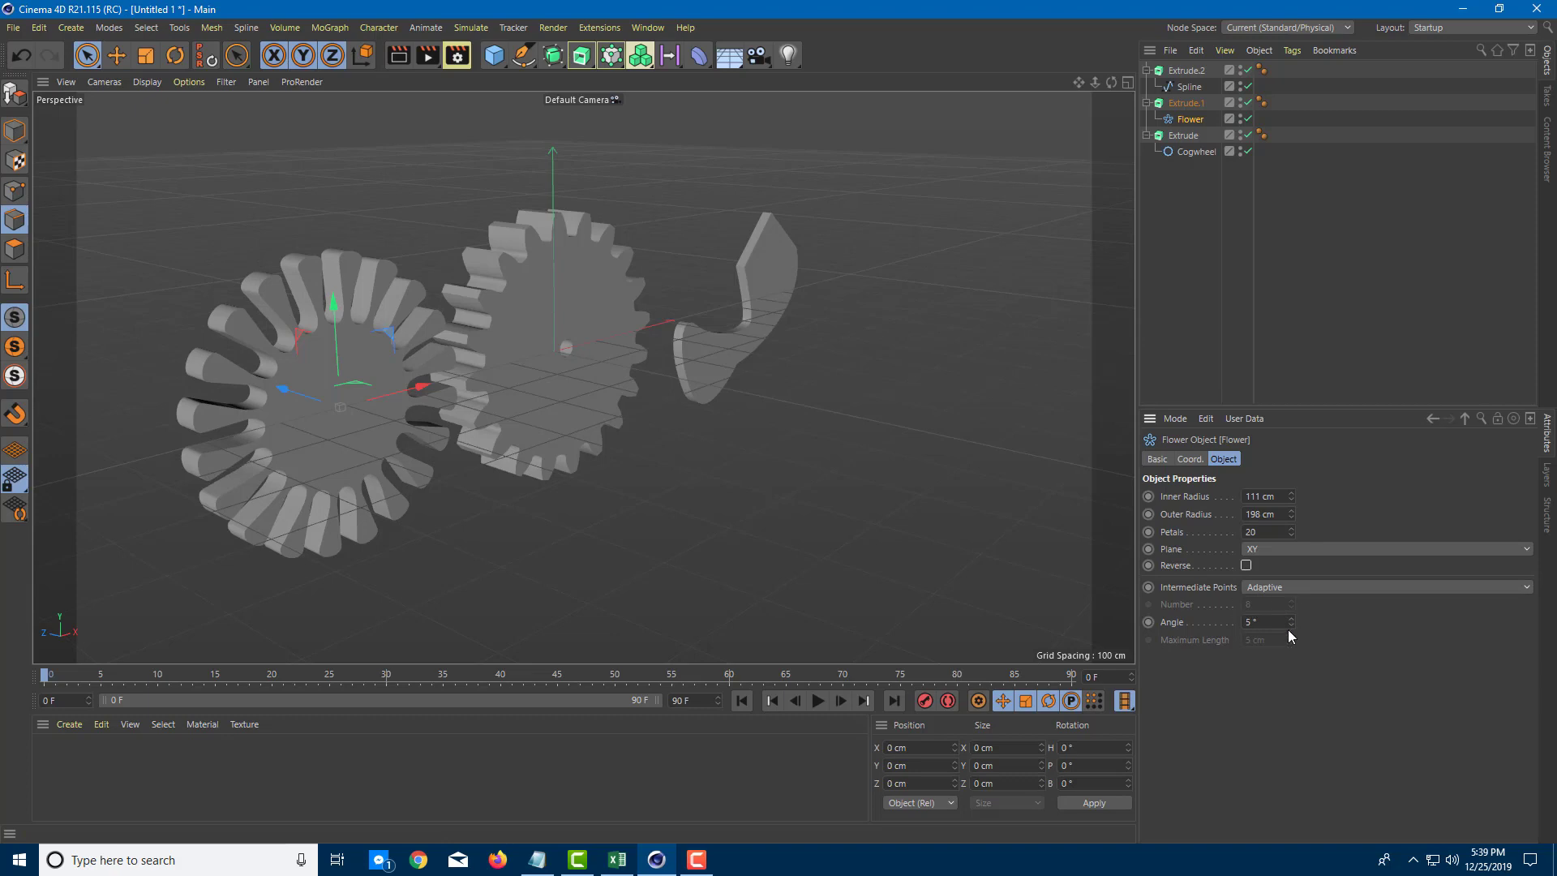
{"action": "scroll", "coordinate": [1280, 626], "scroll_direction": "up", "scroll_amount": 3}
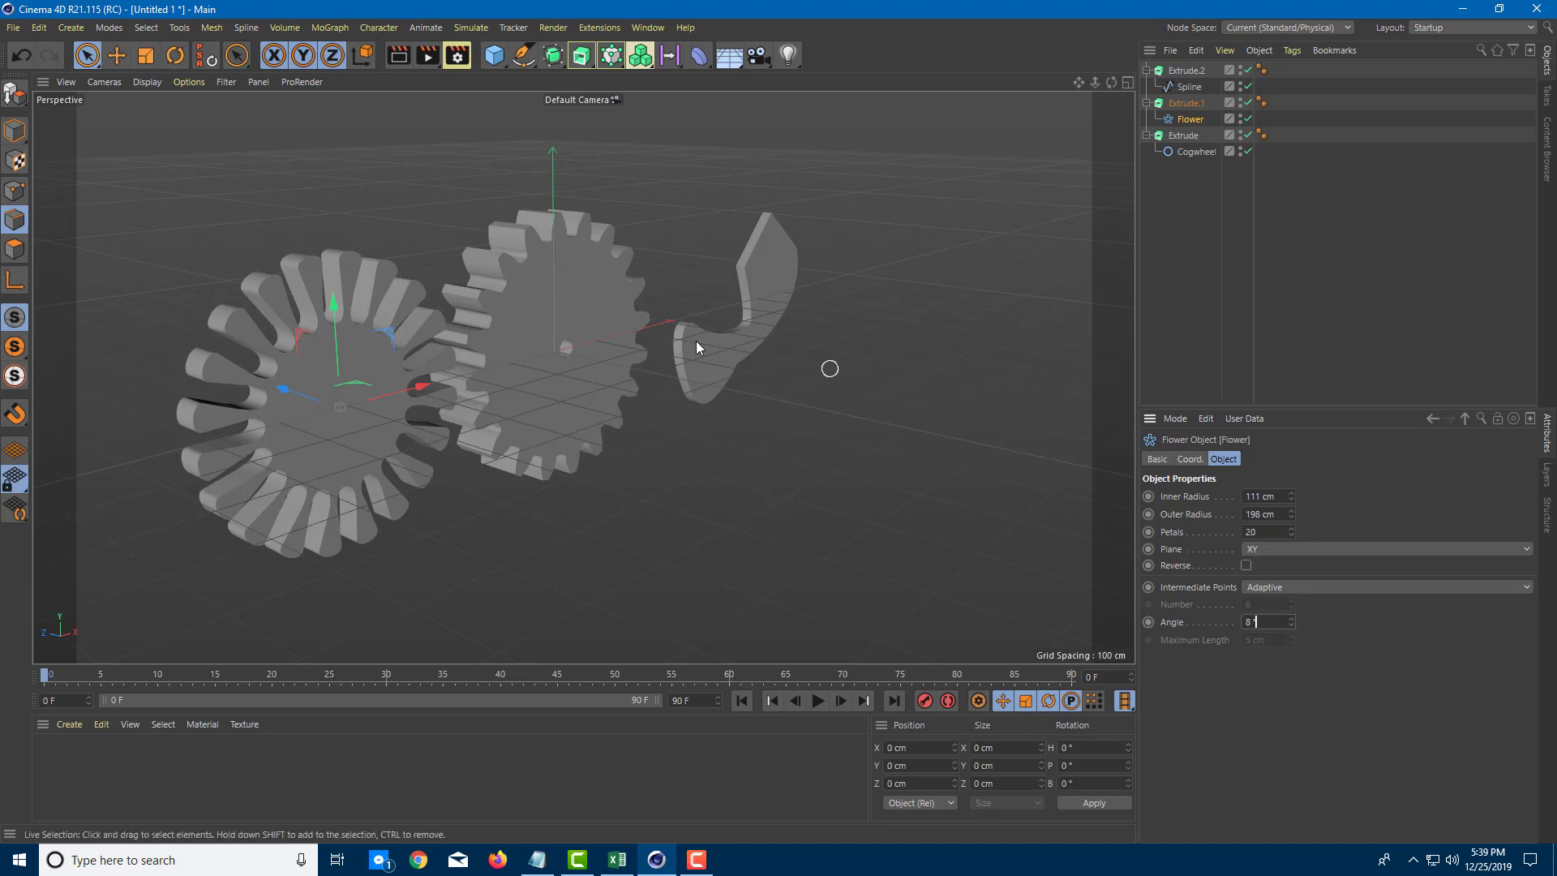
{"action": "left_click", "coordinate": [1191, 151]}
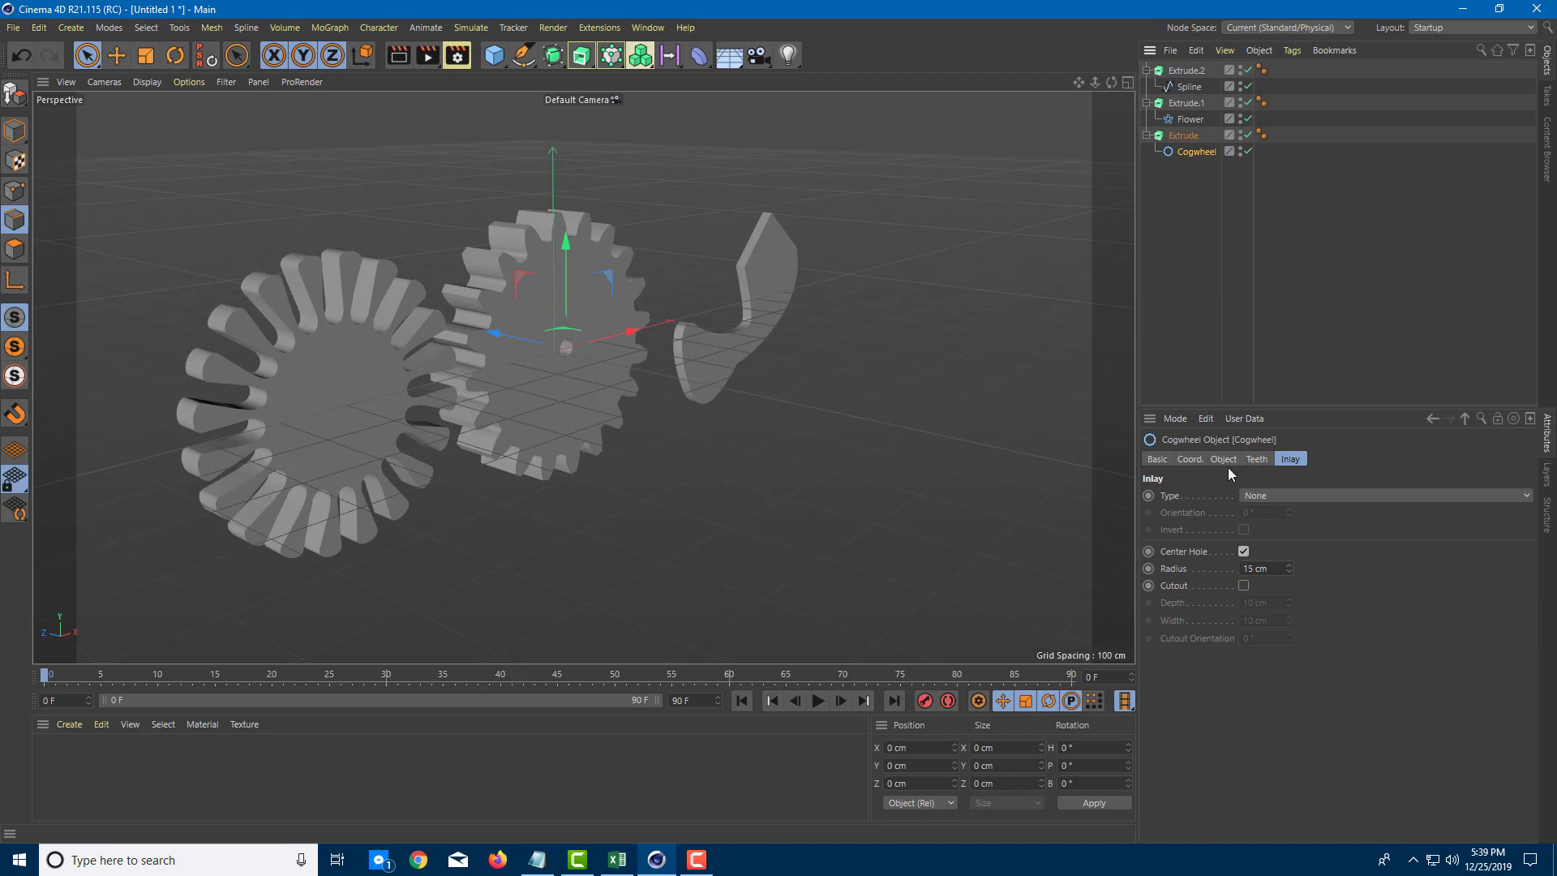
- Switch the Cogwheel's inlay type to Spokes
{"action": "left_click", "coordinate": [1287, 495]}
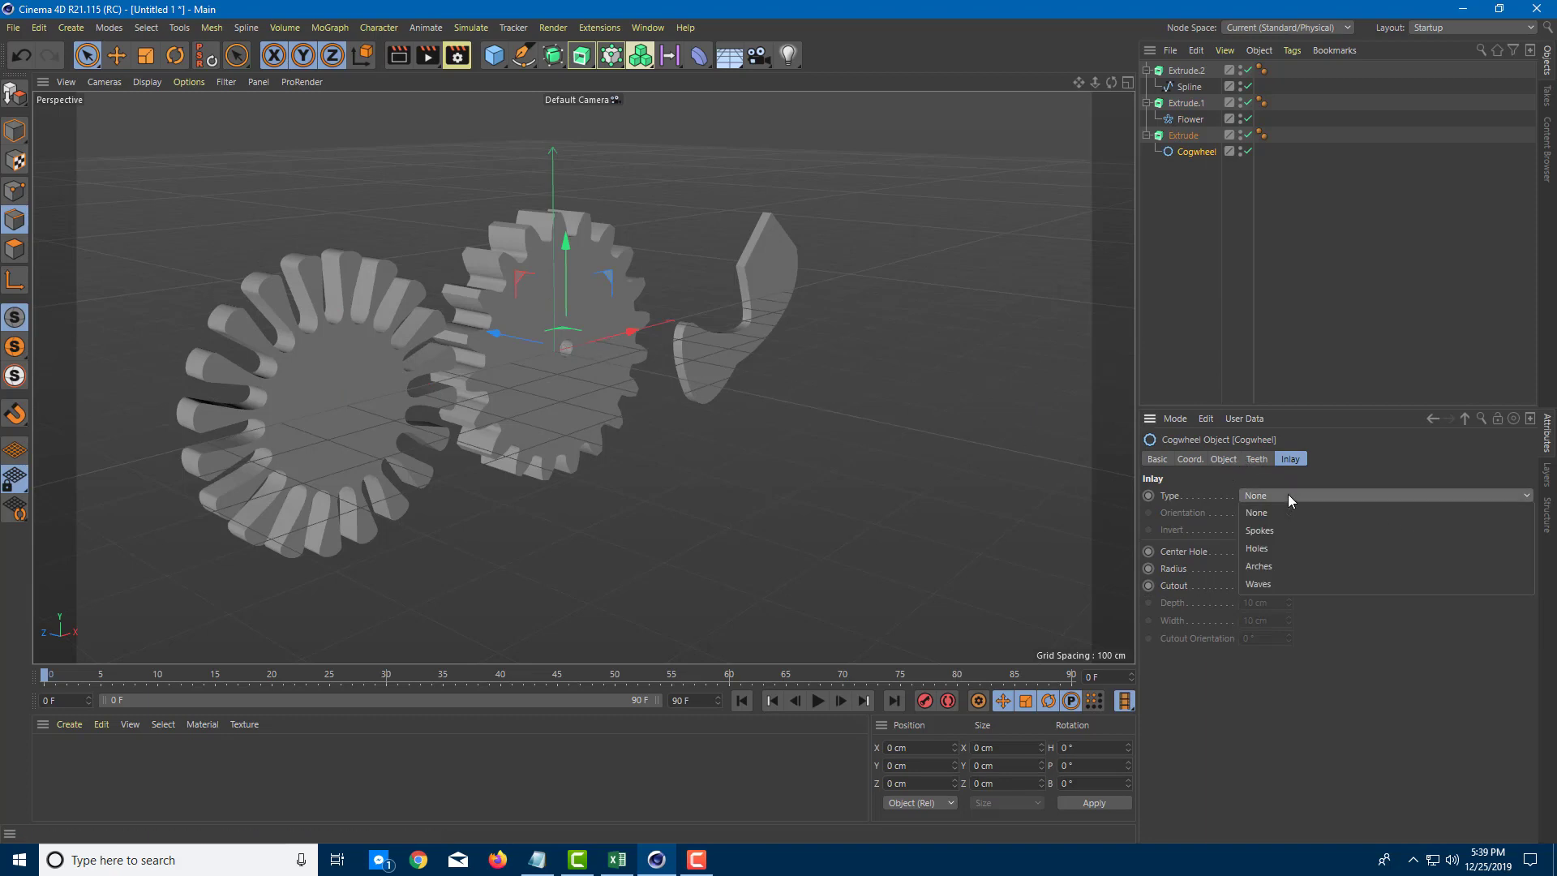
{"action": "left_click", "coordinate": [1277, 528]}
{"action": "mouse_move", "coordinate": [914, 462]}
{"action": "left_mouse_down", "text": "alt"}
{"action": "mouse_move", "coordinate": [810, 431]}
{"action": "mouse_move", "coordinate": [872, 511]}
{"action": "mouse_move", "coordinate": [868, 470]}
{"action": "mouse_move", "coordinate": [888, 474]}
{"action": "left_mouse_up", "text": "alt"}
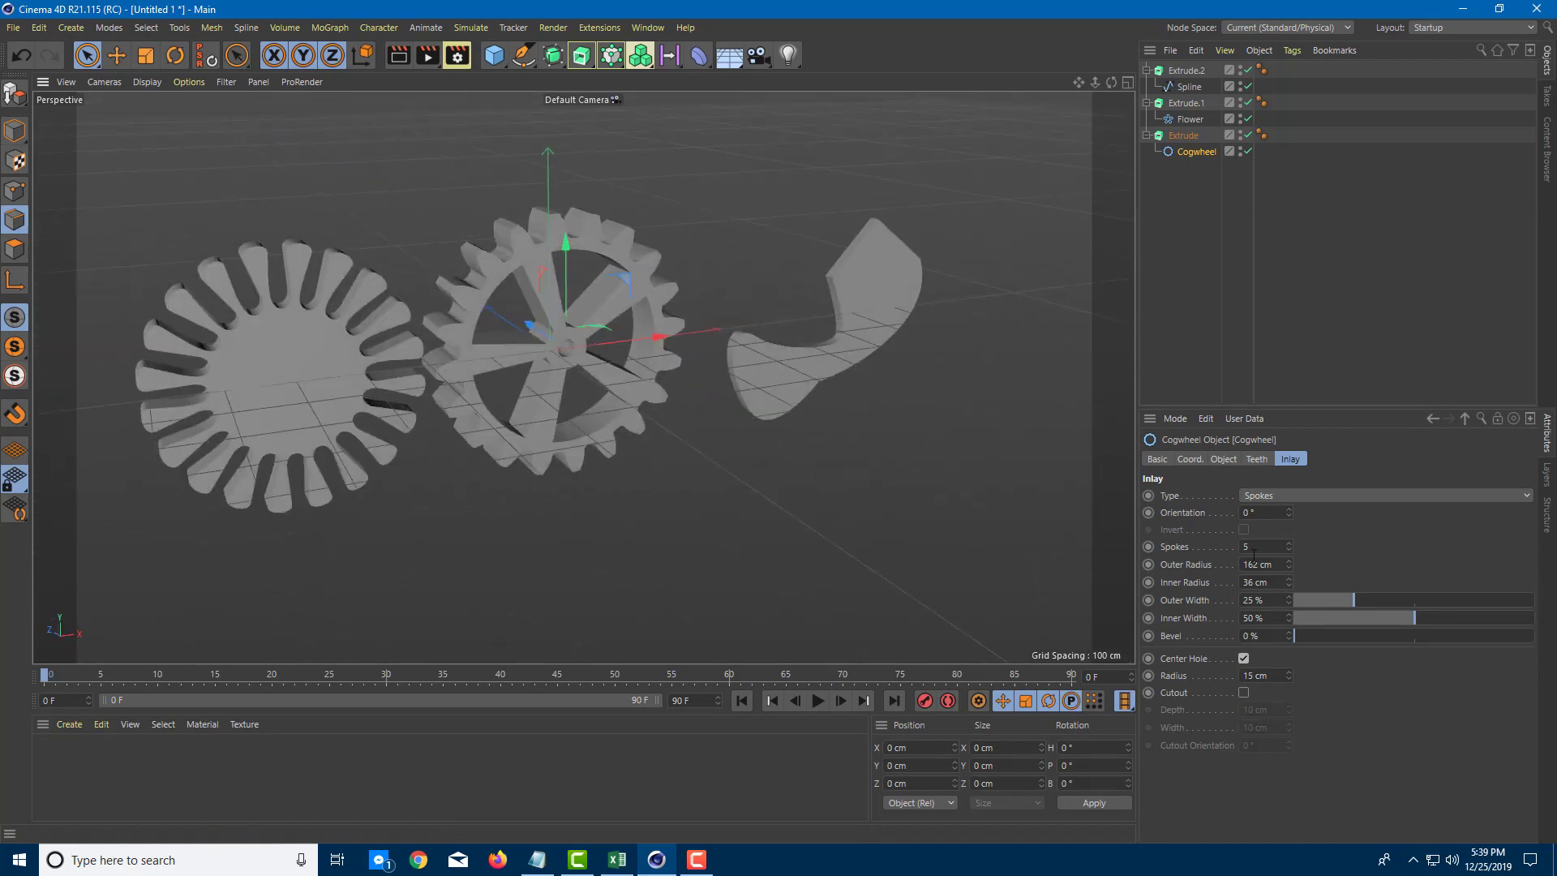
- Set 12 spokes, 138 cm outer radius, 59 cm inner radius and 56% inner width
{"action": "scroll", "coordinate": [1259, 548], "scroll_direction": "up", "scroll_amount": 7}
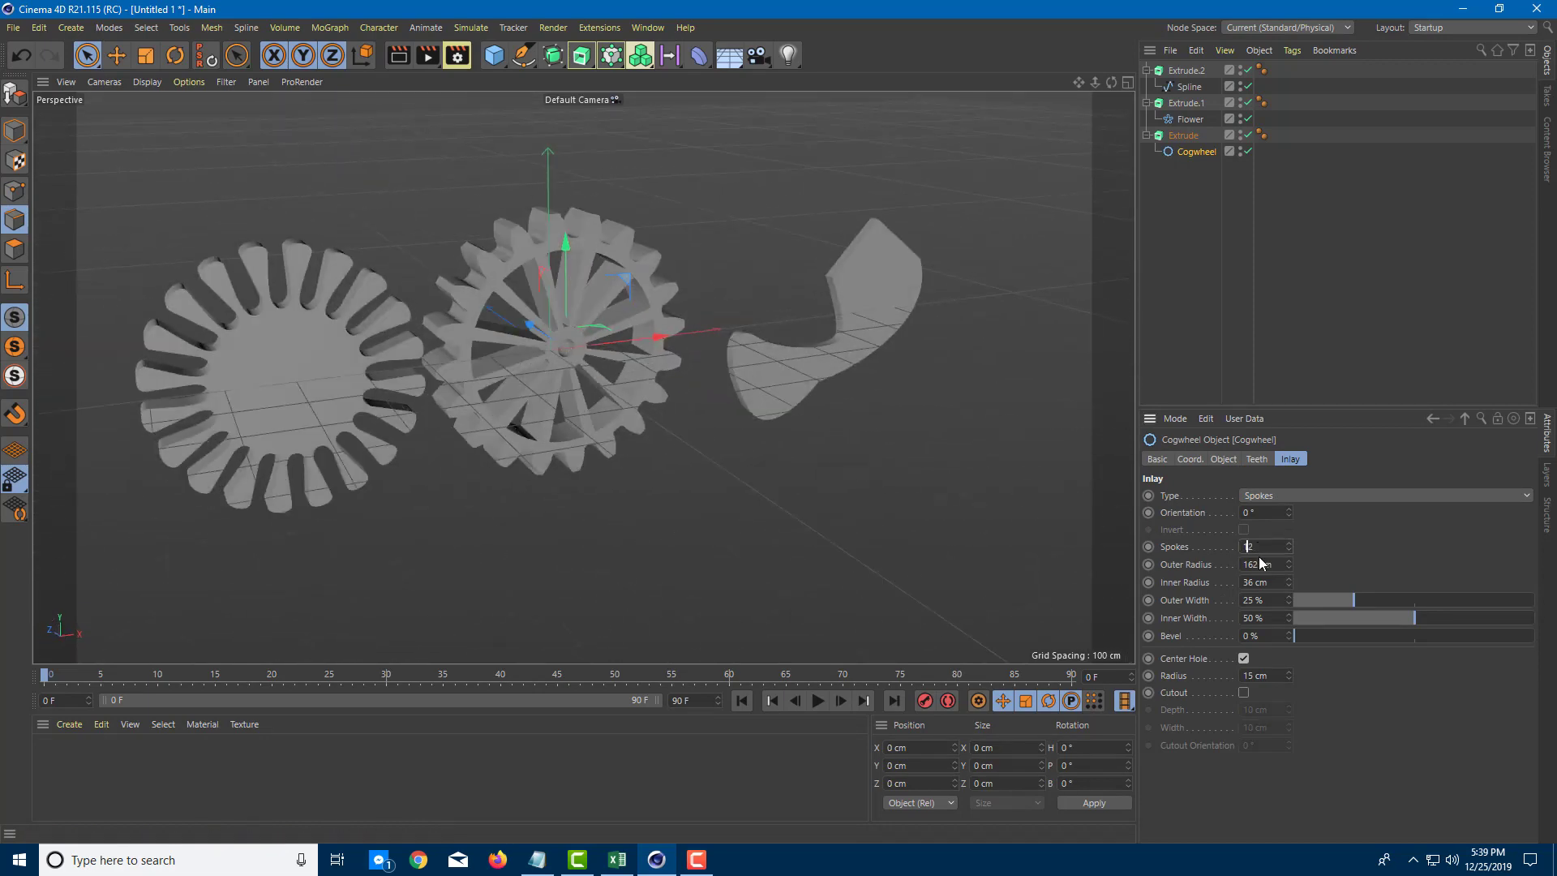
{"action": "scroll", "coordinate": [1277, 573], "scroll_direction": "up", "scroll_amount": 2}
{"action": "scroll", "coordinate": [1277, 572], "scroll_direction": "down", "scroll_amount": 17}
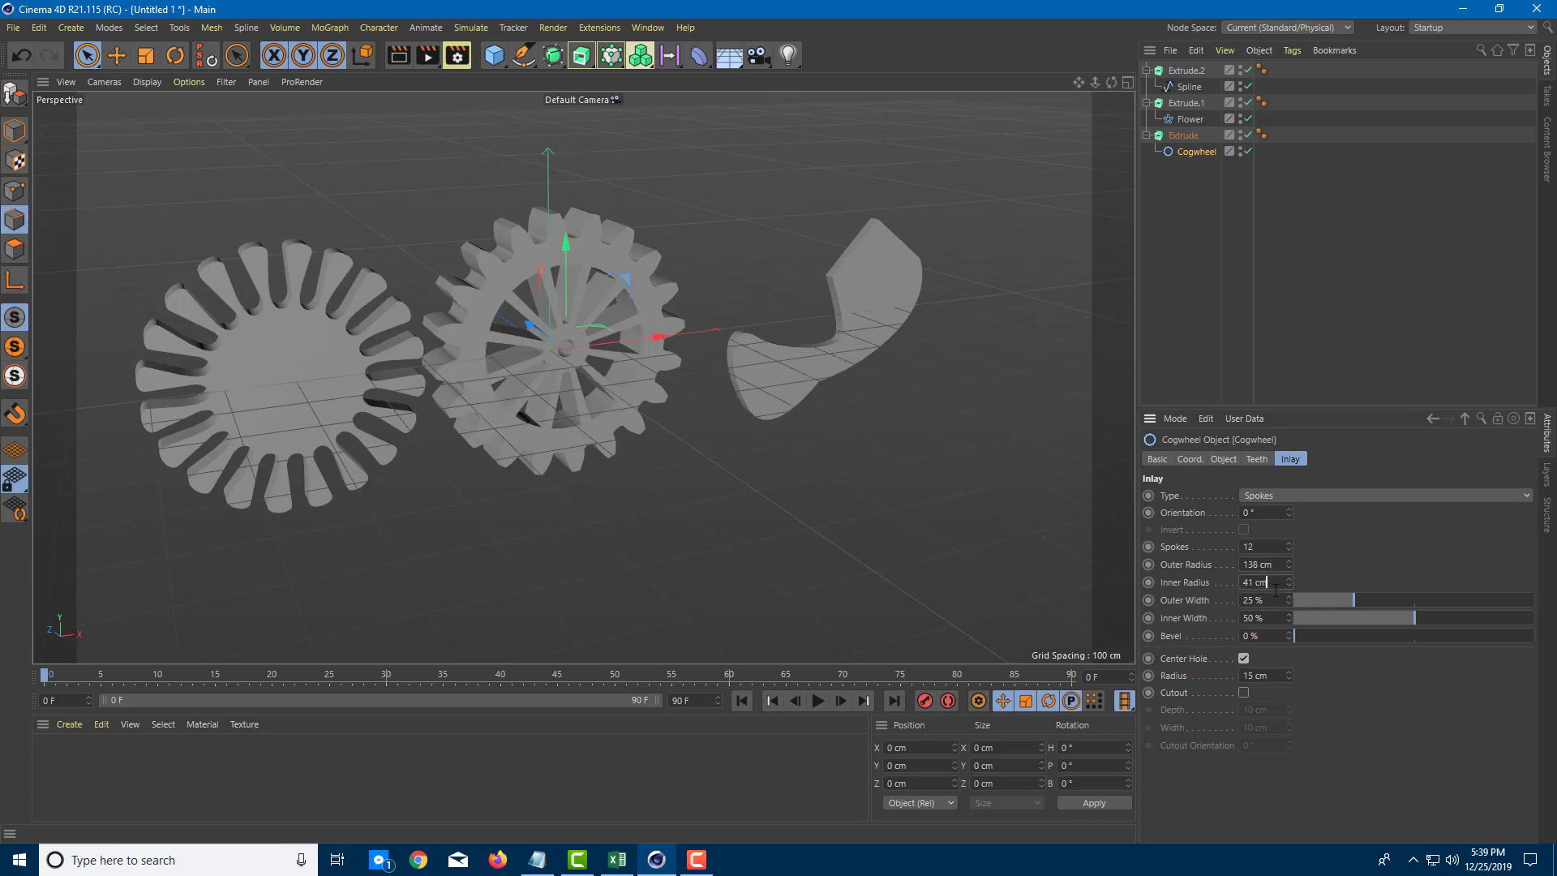
{"action": "scroll", "coordinate": [1275, 586], "scroll_direction": "up", "scroll_amount": 13}
{"action": "scroll", "coordinate": [1272, 615], "scroll_direction": "up", "scroll_amount": 3}
{"action": "scroll", "coordinate": [1272, 614], "scroll_direction": "up", "scroll_amount": 3}
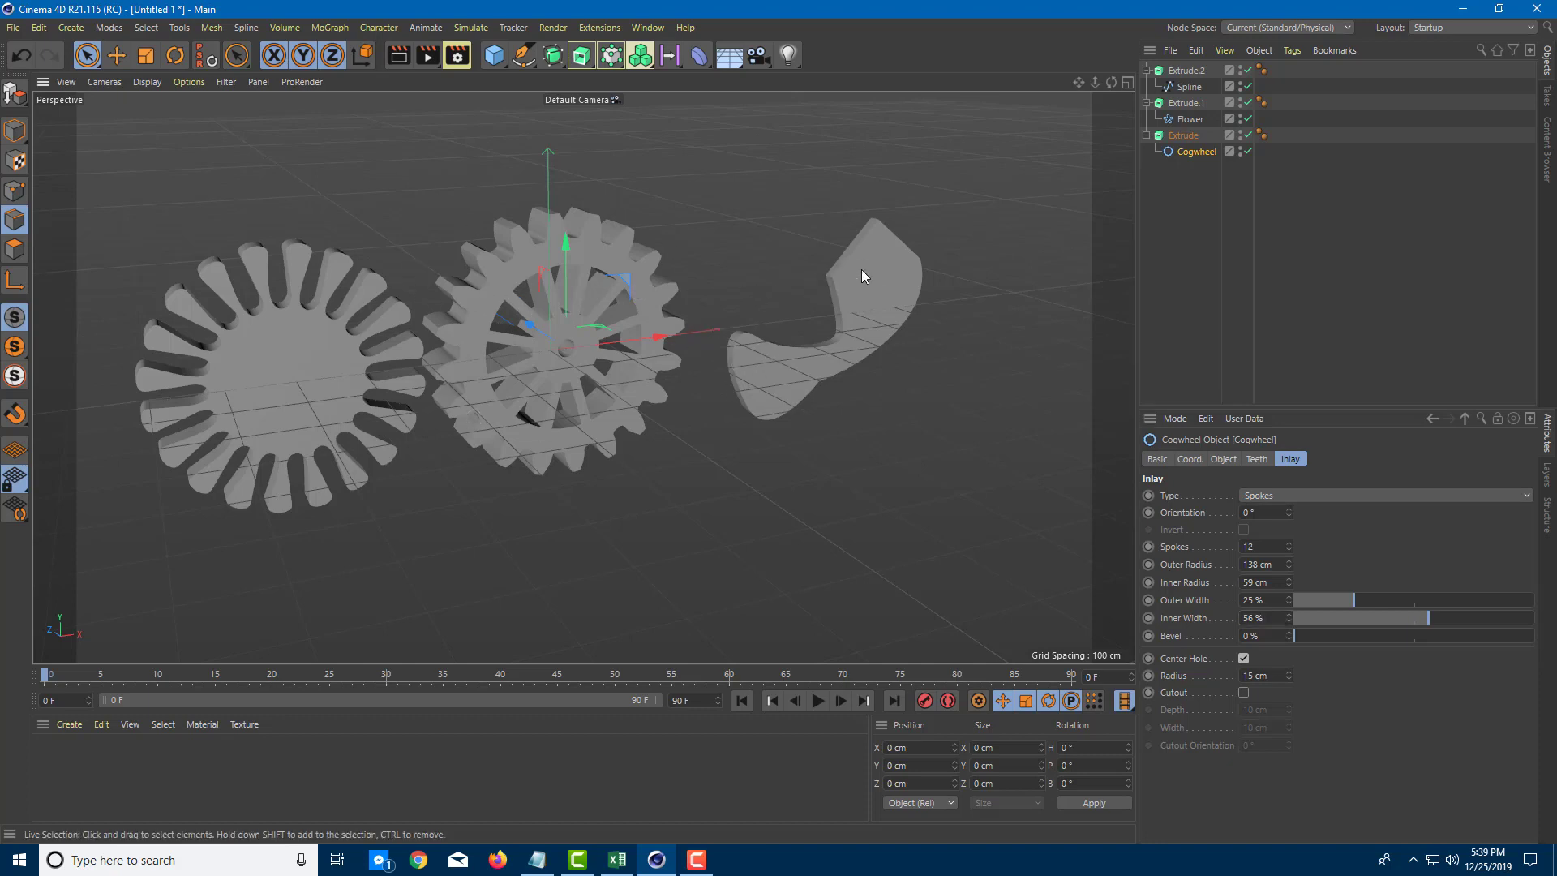
{"action": "left_click", "coordinate": [1183, 88]}
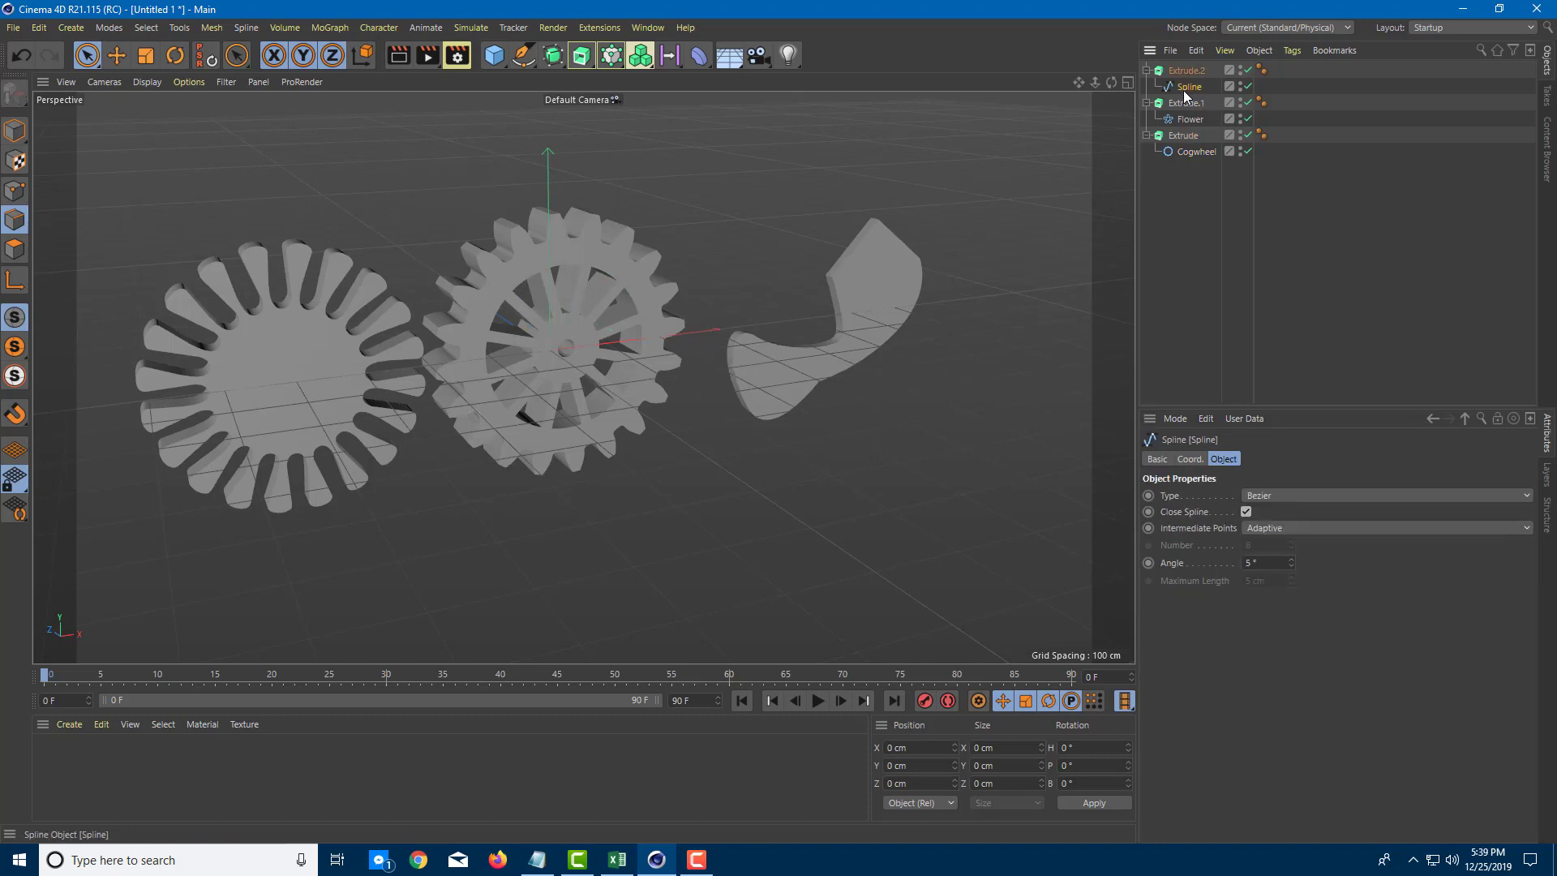
- Try Linear, Cubic, Akima and B-Spline types on the drawn spline, then return it to Bezier
{"action": "left_click", "coordinate": [1276, 495]}
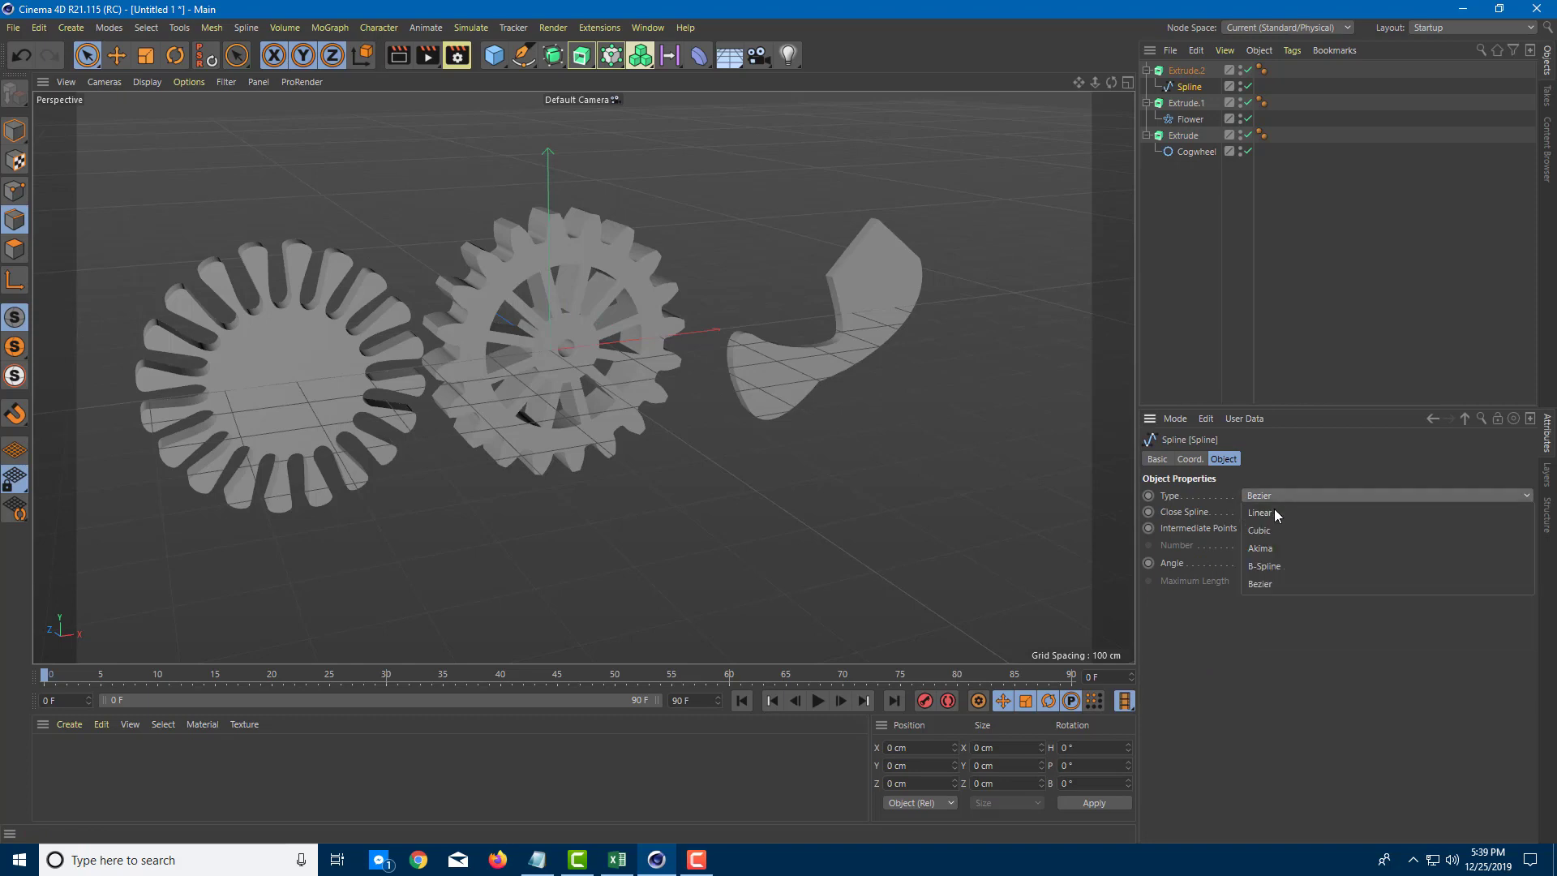
{"action": "left_click", "coordinate": [1274, 513]}
{"action": "left_click", "coordinate": [1265, 495]}
{"action": "left_click", "coordinate": [1270, 529]}
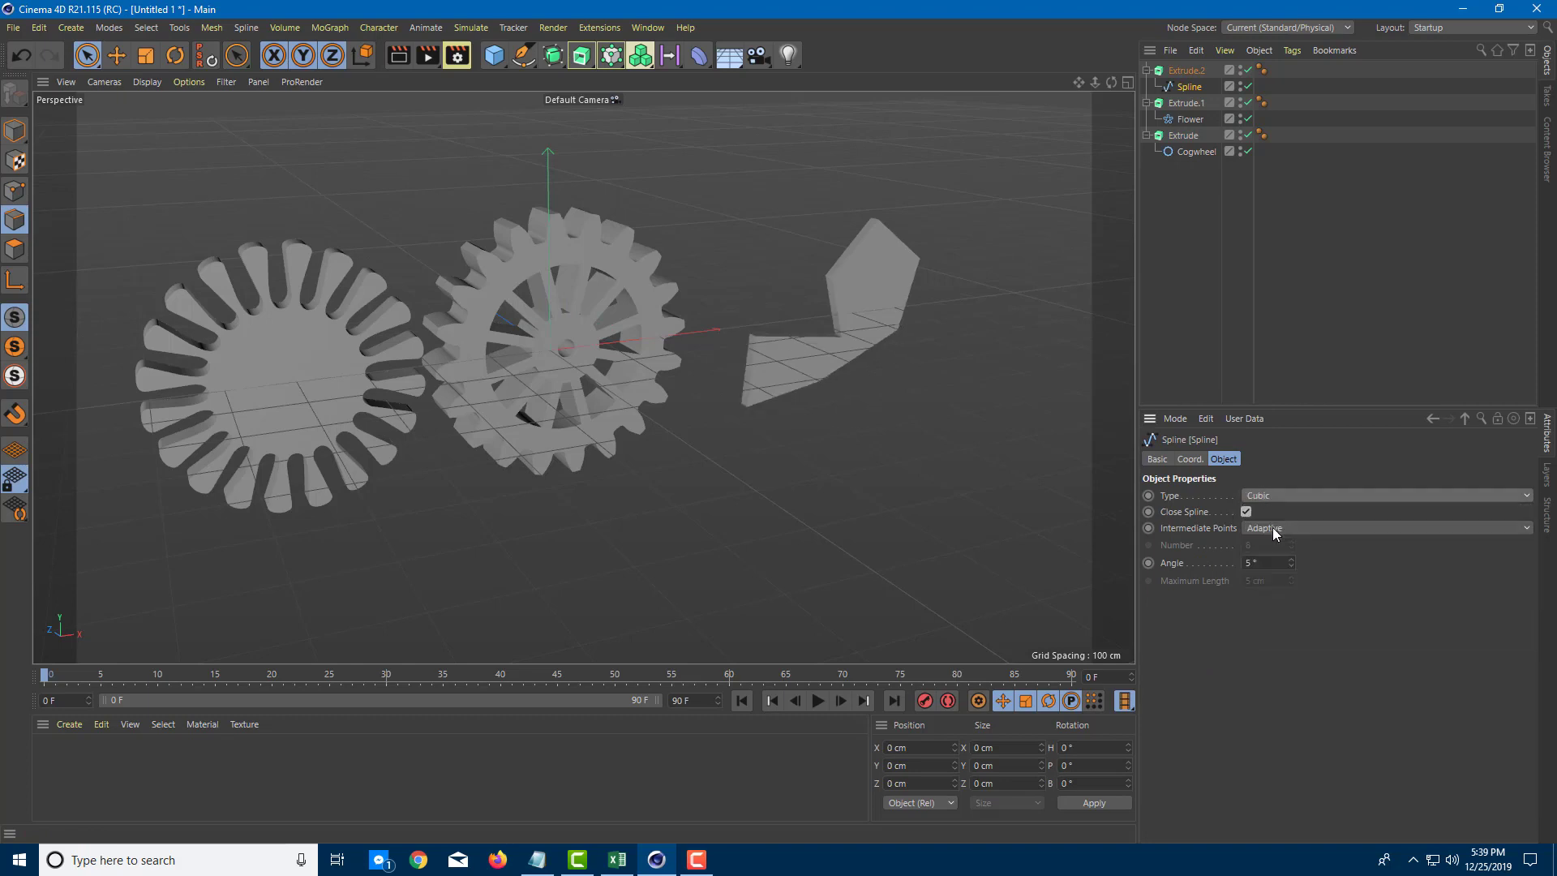
{"action": "left_click", "coordinate": [1282, 494]}
{"action": "left_click", "coordinate": [1278, 548]}
{"action": "left_click", "coordinate": [1278, 496]}
{"action": "left_click", "coordinate": [1270, 565]}
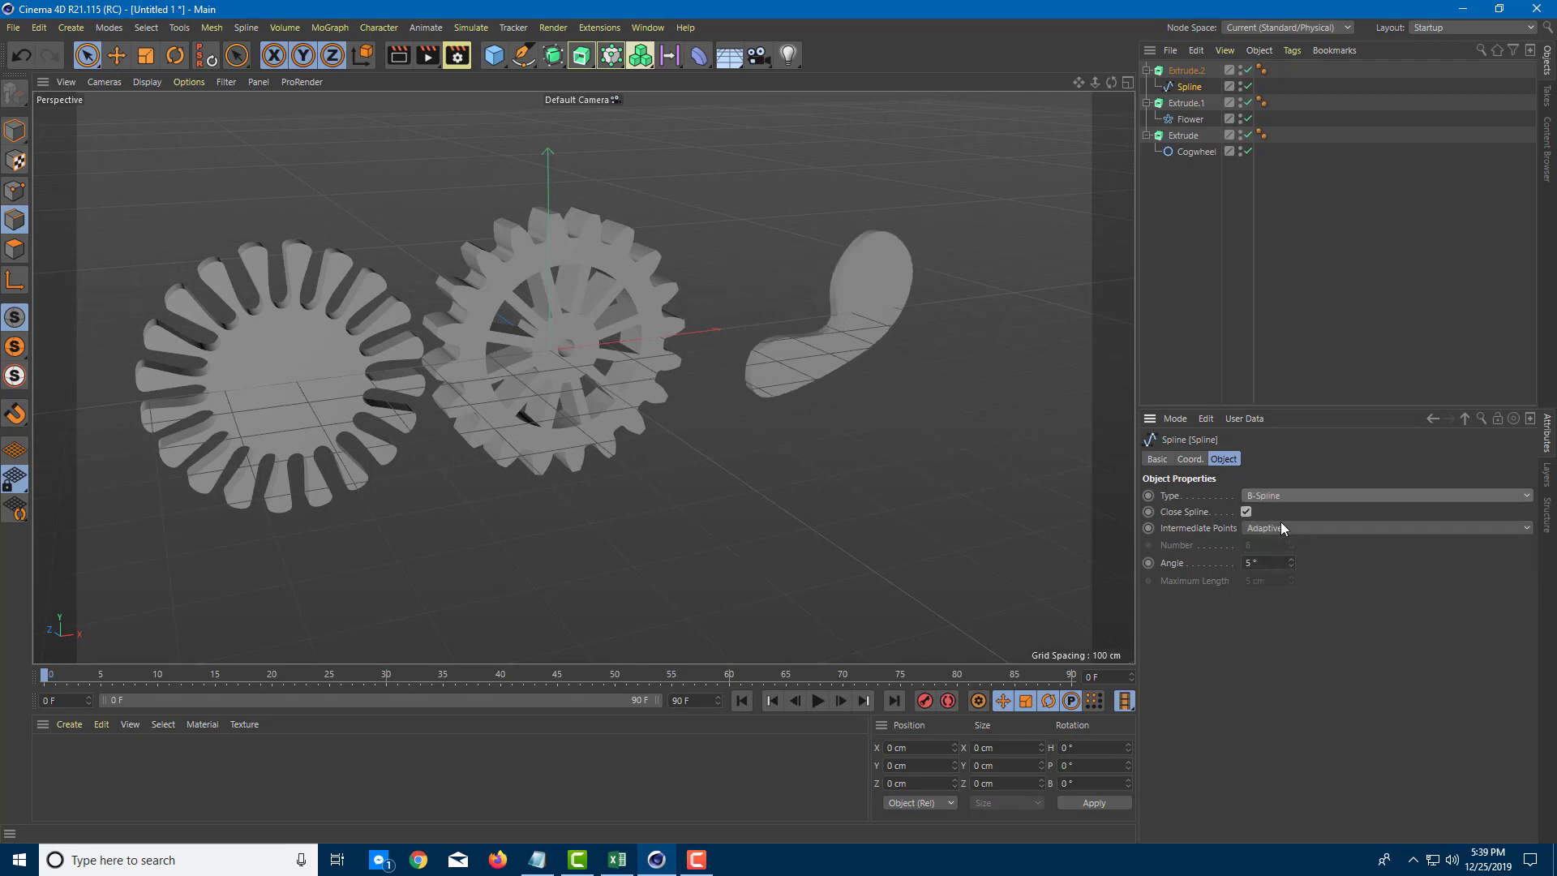
{"action": "left_click", "coordinate": [1281, 497]}
{"action": "left_click", "coordinate": [1277, 581]}
- Set the spline's Angle to 8° and Intermediate Points to Natural, then show its Coord. settings
{"action": "key", "text": "Up"}
{"action": "key", "text": "Up"}
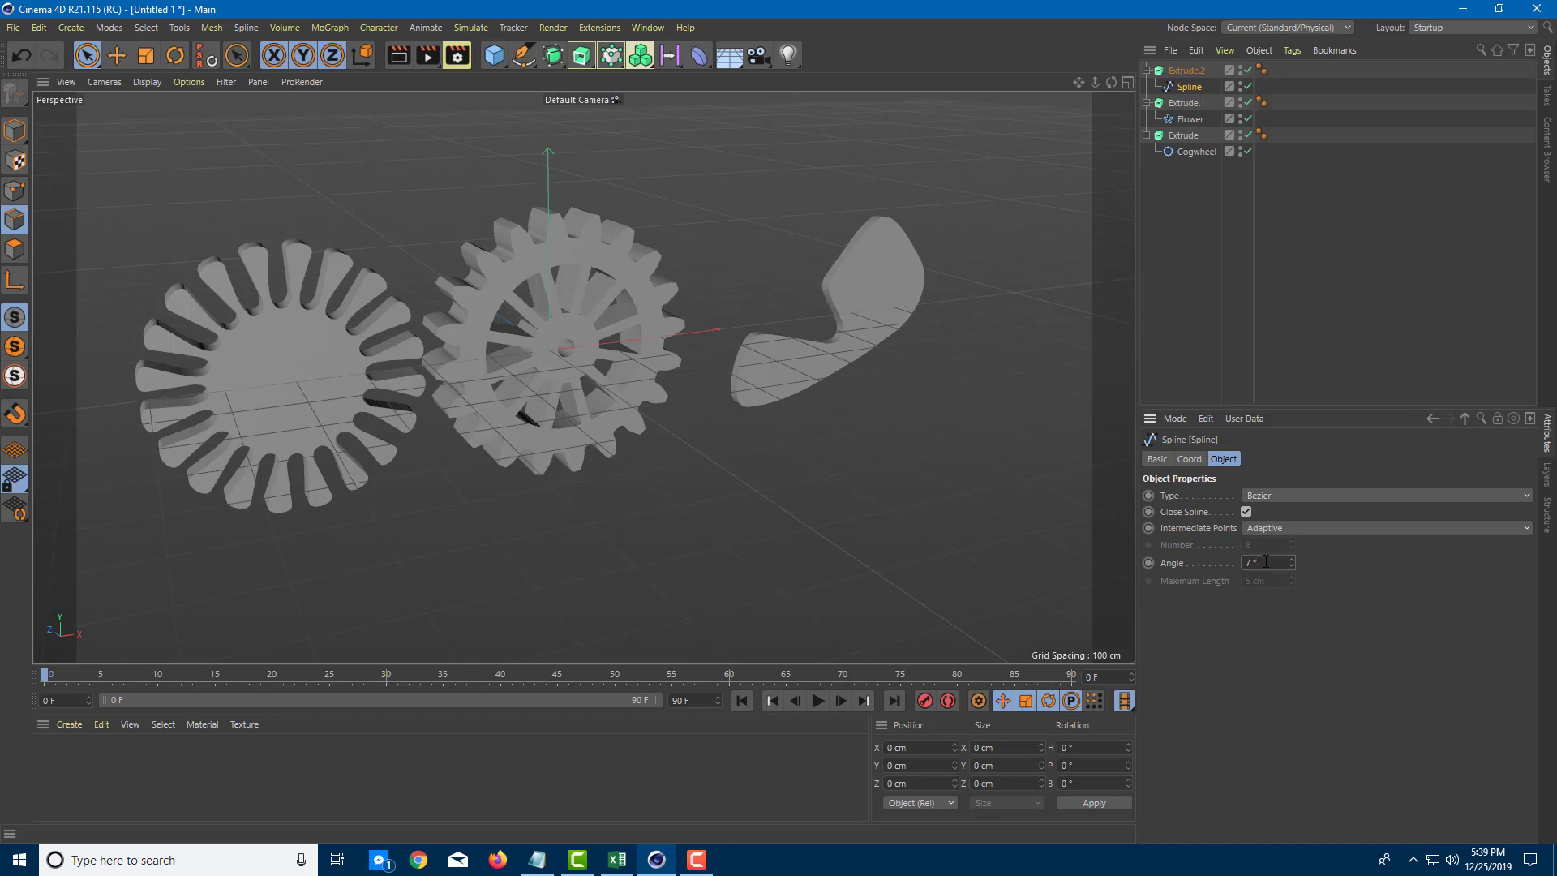
{"action": "scroll", "coordinate": [892, 318], "scroll_direction": "up", "scroll_amount": 8}
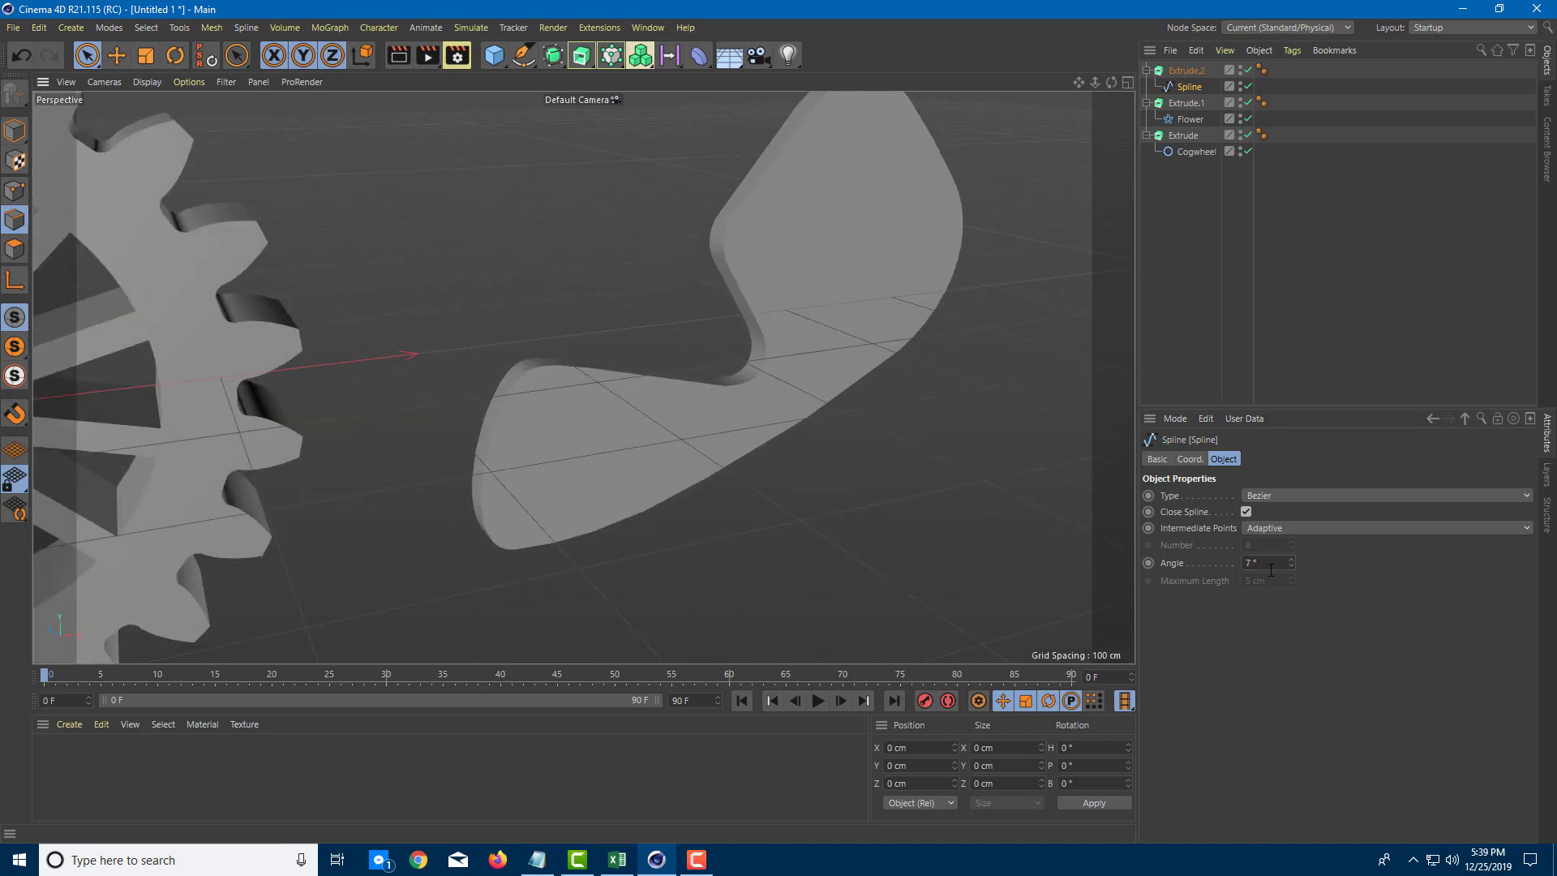
{"action": "key", "text": "Up"}
{"action": "left_click", "coordinate": [1281, 529]}
{"action": "left_click", "coordinate": [1279, 561]}
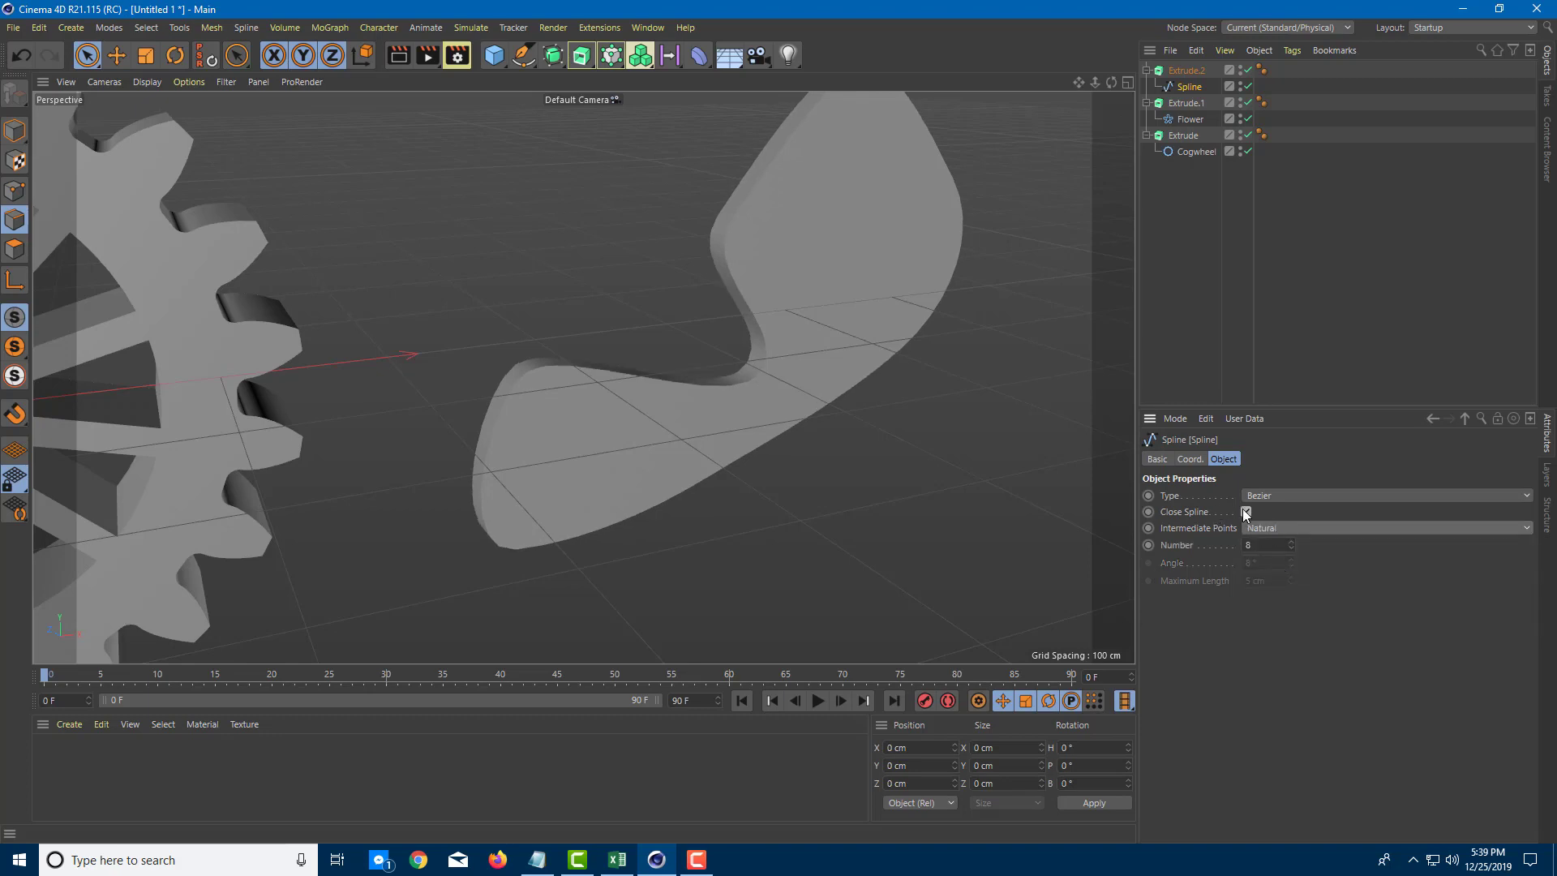
{"action": "left_click", "coordinate": [1188, 459]}
{"action": "scroll", "coordinate": [621, 406], "scroll_direction": "down", "scroll_amount": 10}
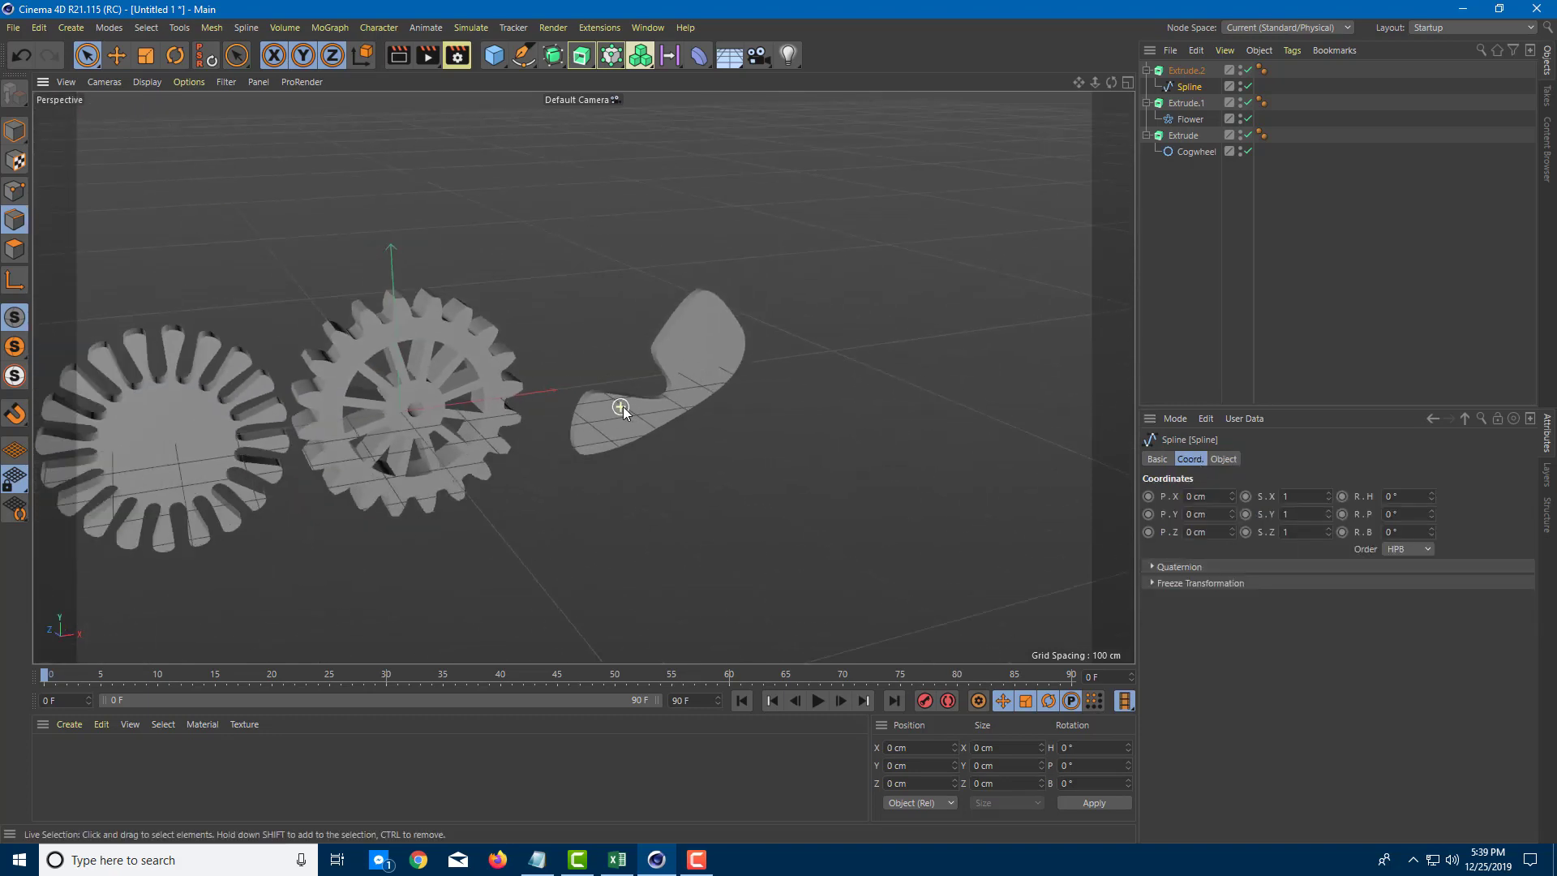
{"action": "mouse_move", "coordinate": [680, 401]}
{"action": "left_mouse_down", "text": "alt"}
{"action": "mouse_move", "coordinate": [459, 386]}
{"action": "mouse_move", "coordinate": [640, 353]}
{"action": "mouse_move", "coordinate": [655, 428]}
{"action": "mouse_move", "coordinate": [695, 421]}
{"action": "mouse_move", "coordinate": [559, 412]}
{"action": "mouse_move", "coordinate": [672, 426]}
{"action": "left_mouse_up", "text": "alt"}
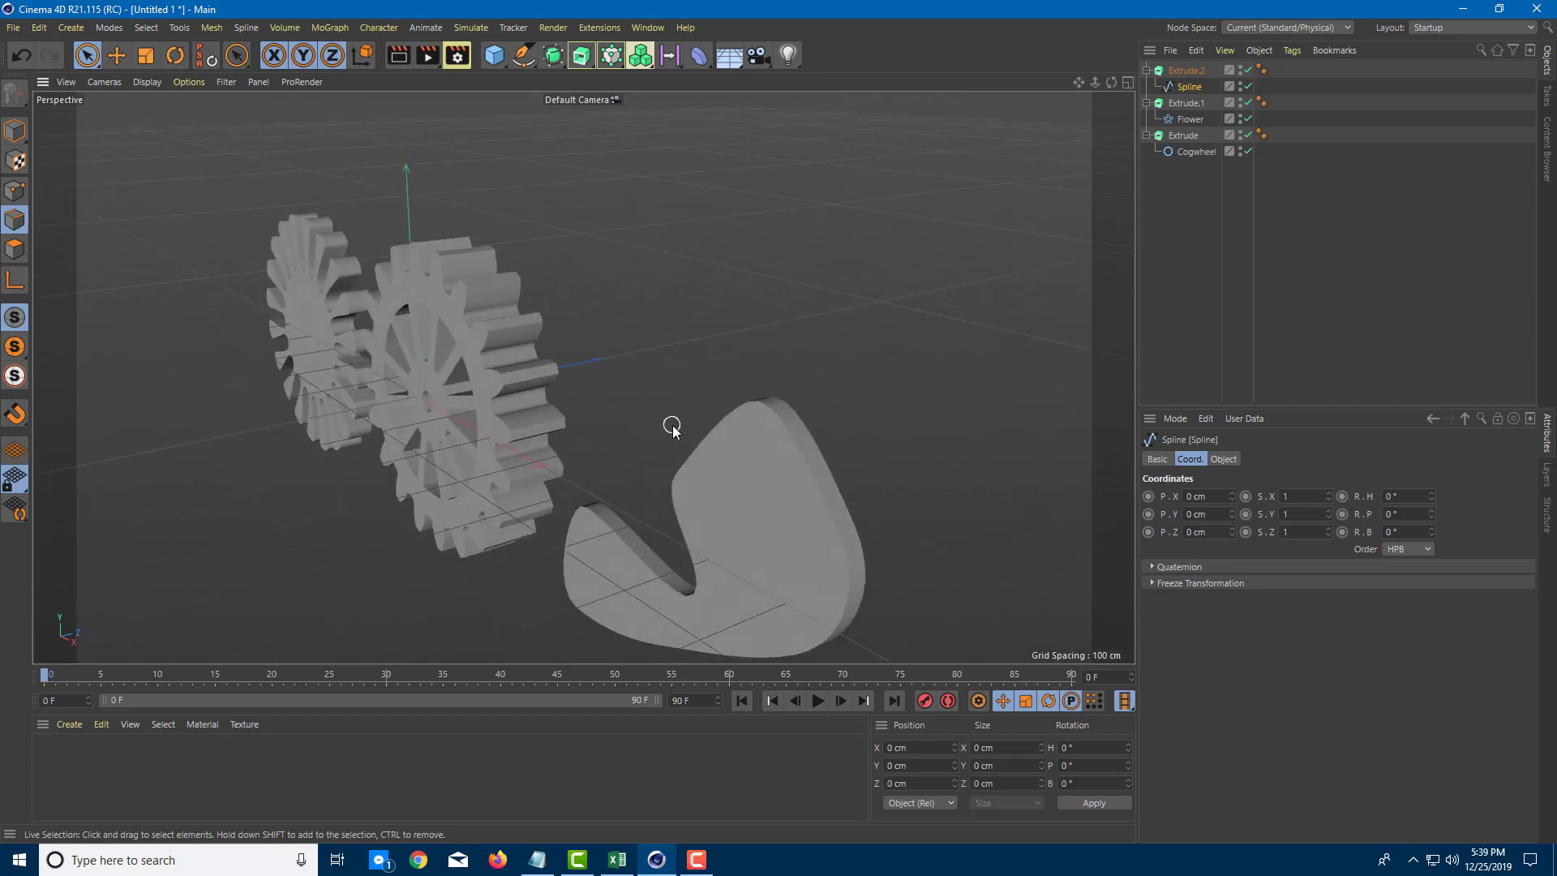